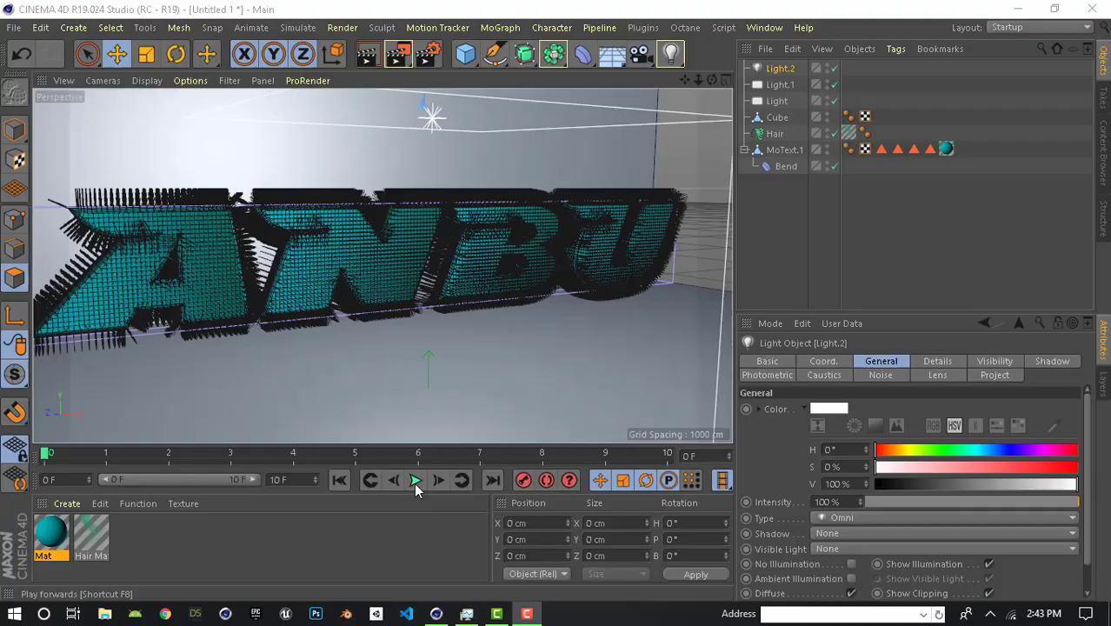
# - Play back the hair-covered ANBU animation and orbit to view it from another angle
pyautogui.click(416, 481)
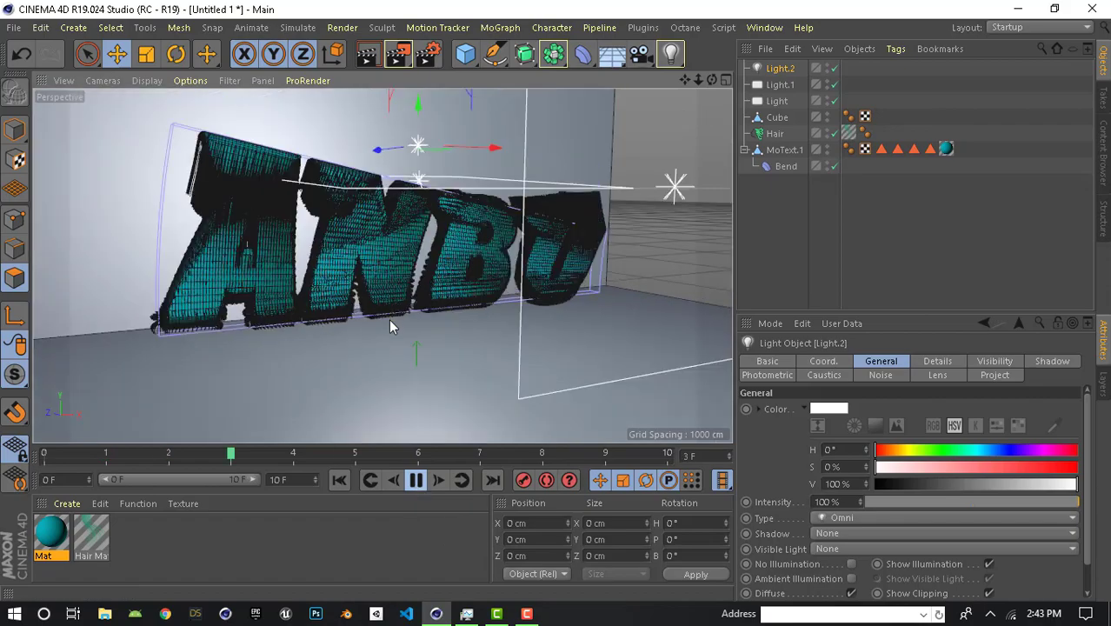
pyautogui.keyDown('alt'); pyautogui.moveTo(388, 319); pyautogui.dragTo(399, 330); pyautogui.keyUp('alt')
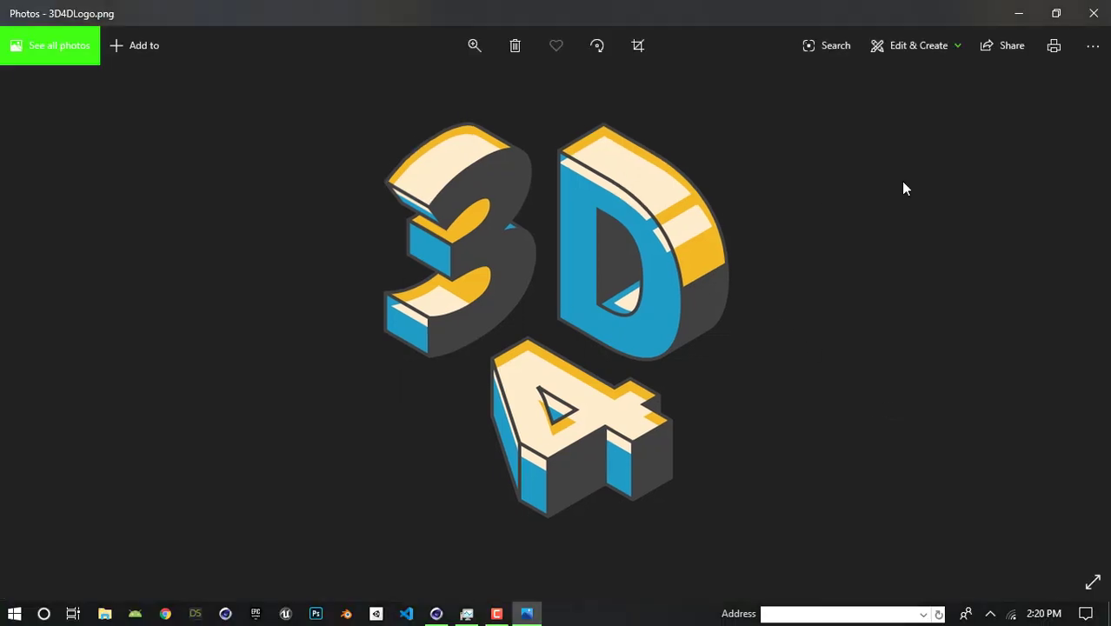
# - Close the 3D4DLogo.png viewer, refresh the desktop, and bring Cinema 4D back to the front
pyautogui.click(1096, 9)
pyautogui.rightClick(562, 228)
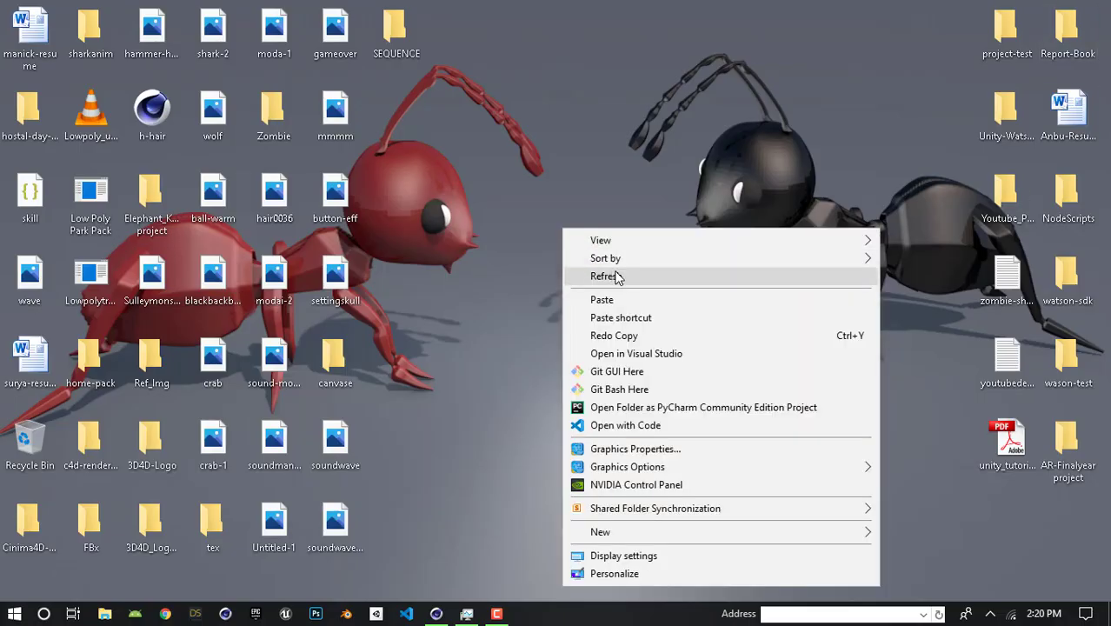
pyautogui.click(613, 276)
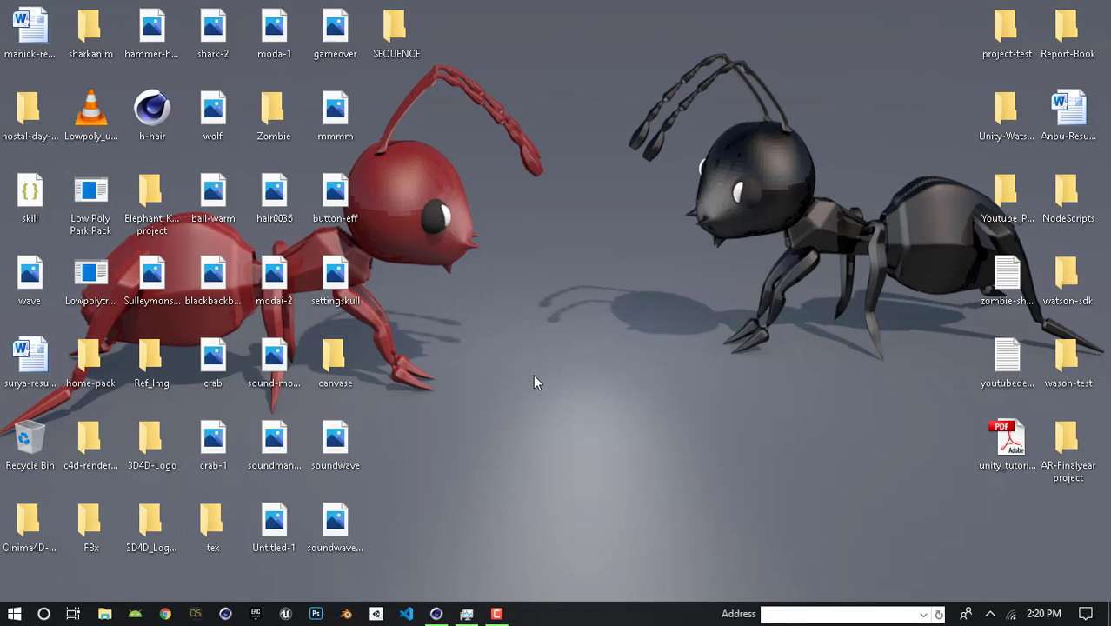
pyautogui.click(437, 614)
# - Delete the Hair Mat material so the scene has no materials
pyautogui.click(54, 530)
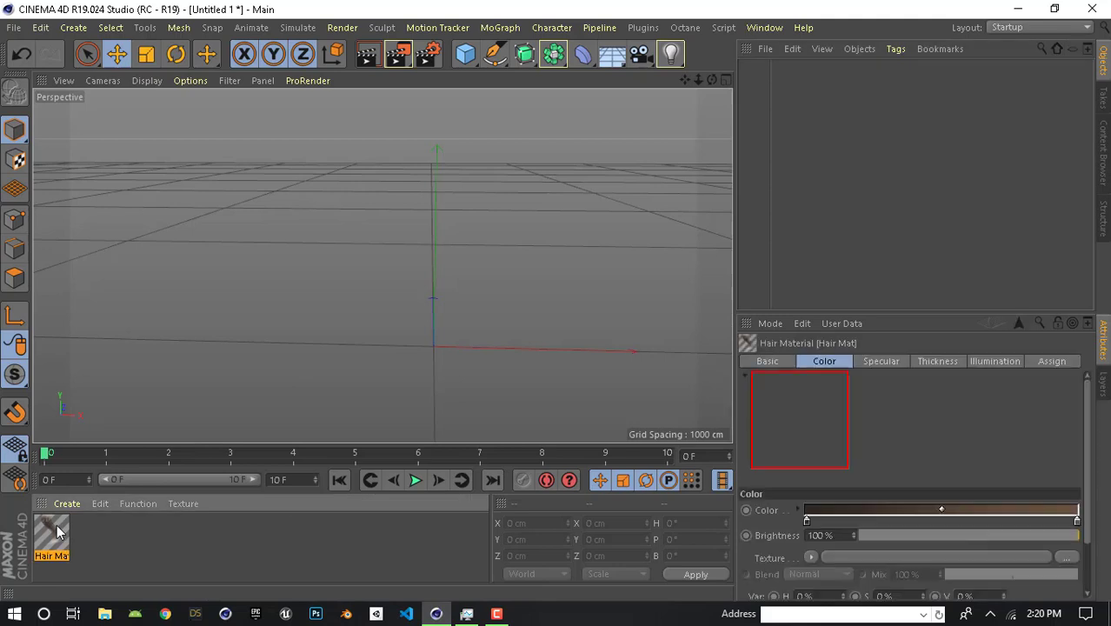
pyautogui.press('Delete')
pyautogui.moveTo(331, 286)
pyautogui.keyDown('alt'); pyautogui.mouseDown()
pyautogui.moveTo(455, 289)
pyautogui.moveTo(381, 308)
pyautogui.moveTo(390, 320)
pyautogui.moveTo(362, 264)
pyautogui.mouseUp(); pyautogui.keyUp('alt')
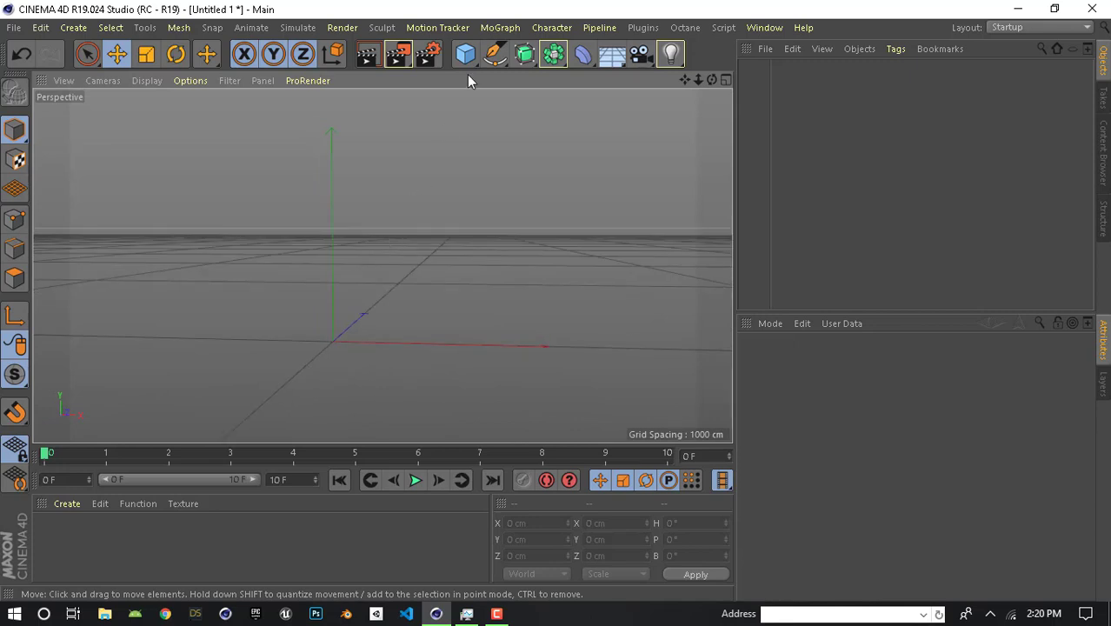
pyautogui.click(524, 54)
# - Add a MoText object and replace its default 'Text' with 'ANBU'
pyautogui.click(519, 291)
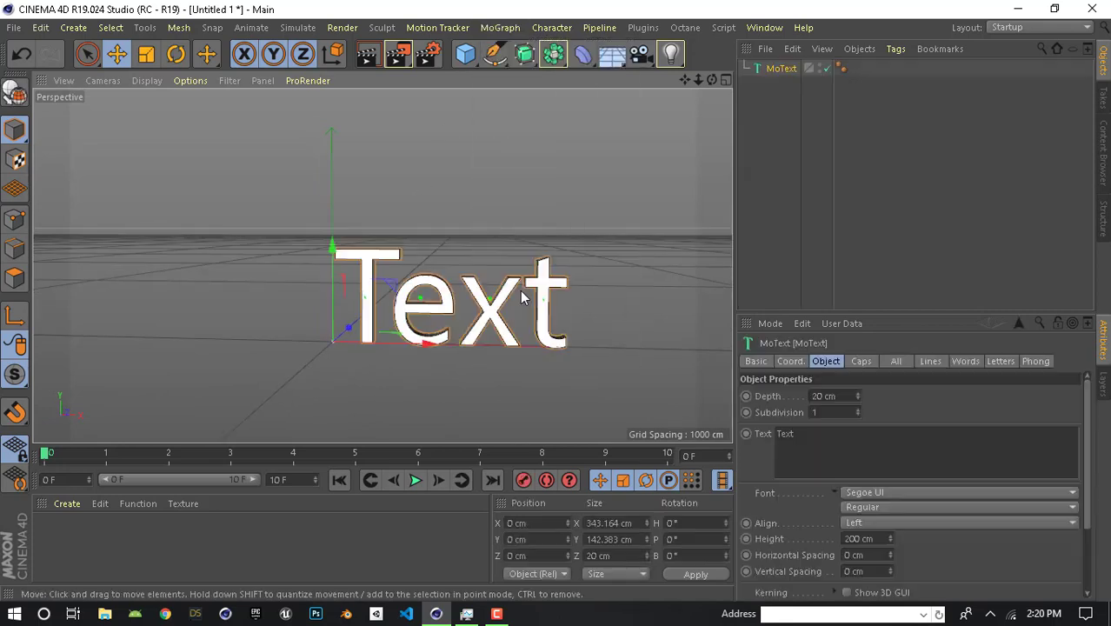
pyautogui.click(824, 457)
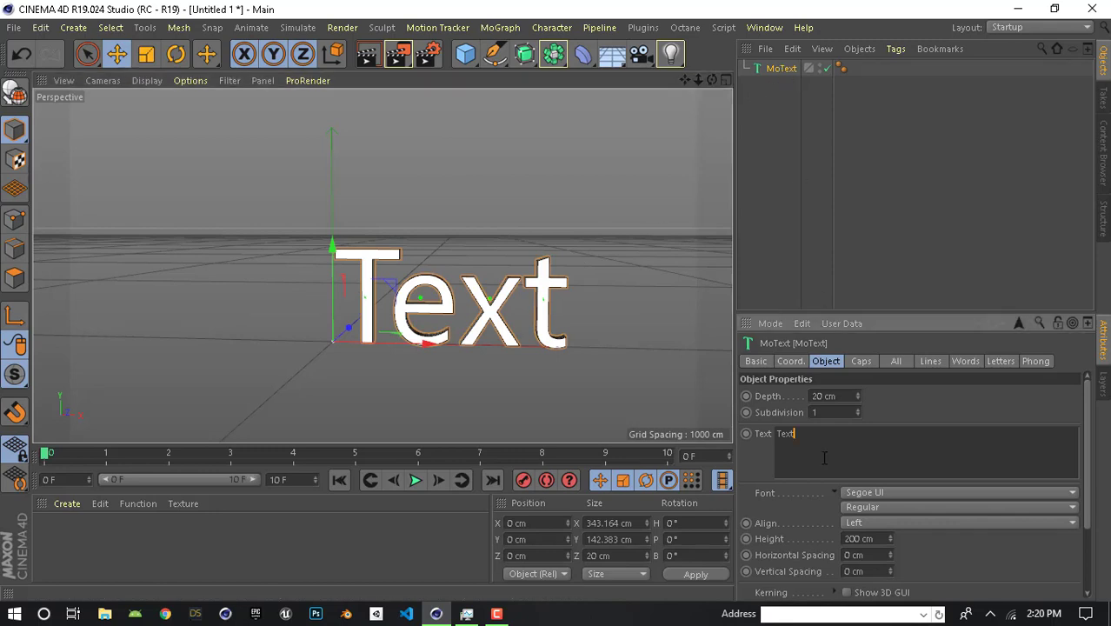
pyautogui.hotkey('ctrl', 'a')
pyautogui.press('BackSpace')
pyautogui.write('A')
pyautogui.write('bu')
pyautogui.press('BackSpace')
pyautogui.press('BackSpace')
pyautogui.write('NBU')
pyautogui.click(619, 296)
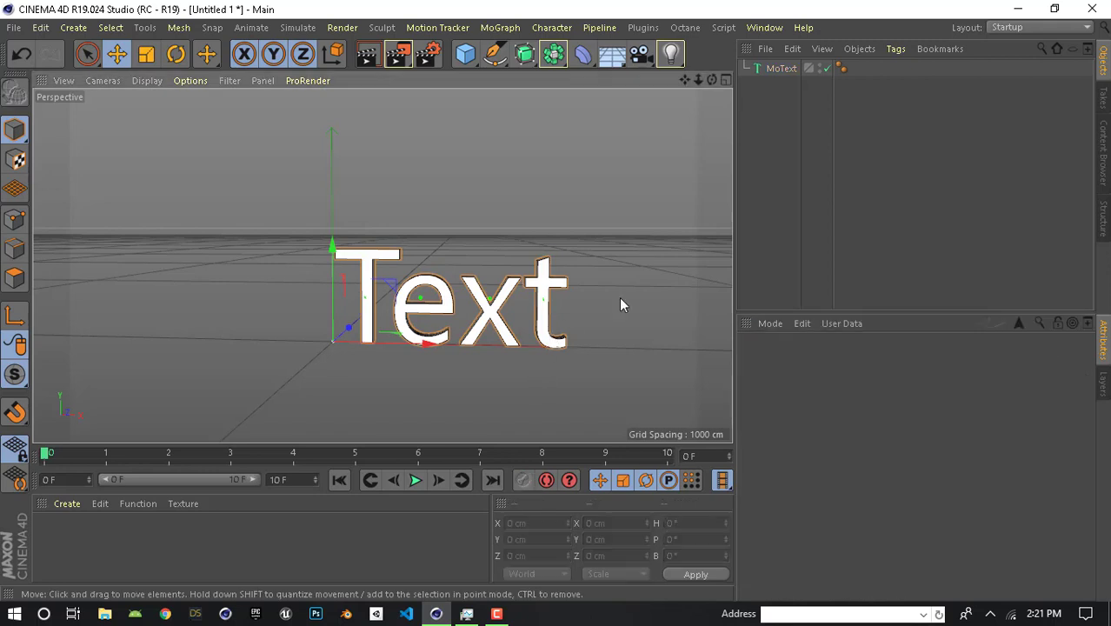
pyautogui.click(780, 69)
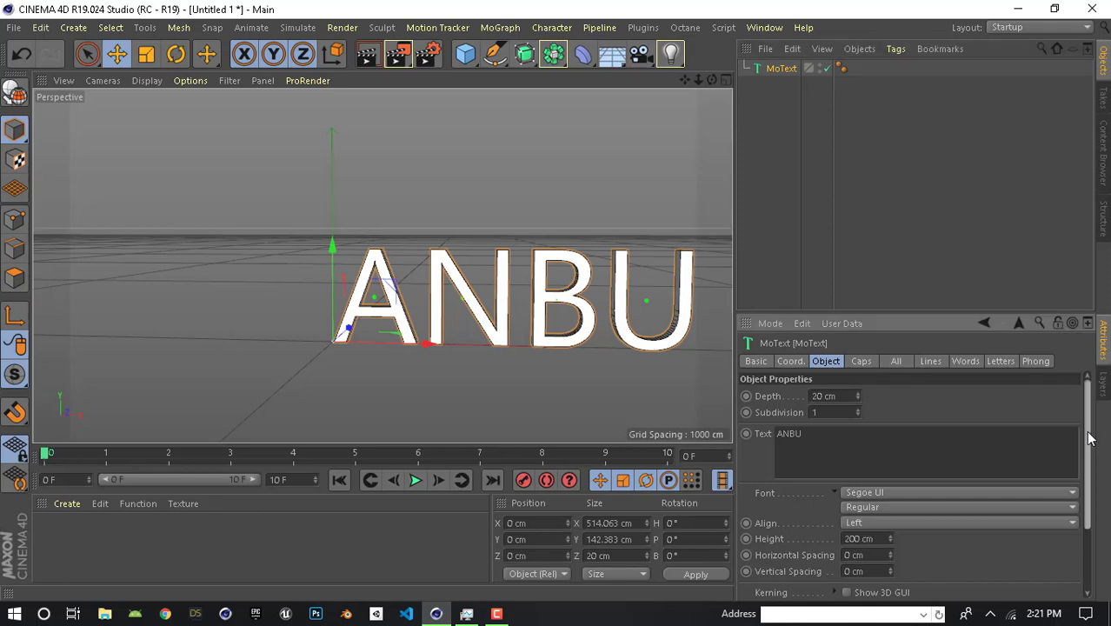
# - Centre-align the ANBU MoText on its origin
pyautogui.moveTo(1086, 437)
pyautogui.mouseDown()
pyautogui.moveTo(1097, 496)
pyautogui.moveTo(1092, 476)
pyautogui.mouseUp()
pyautogui.click(883, 497)
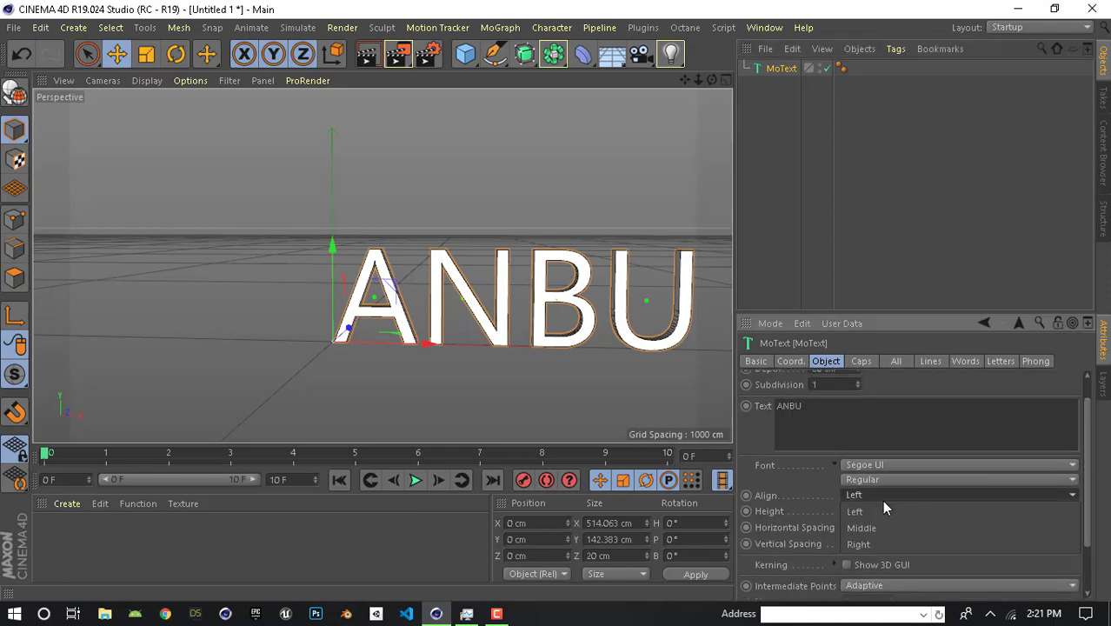
pyautogui.click(881, 528)
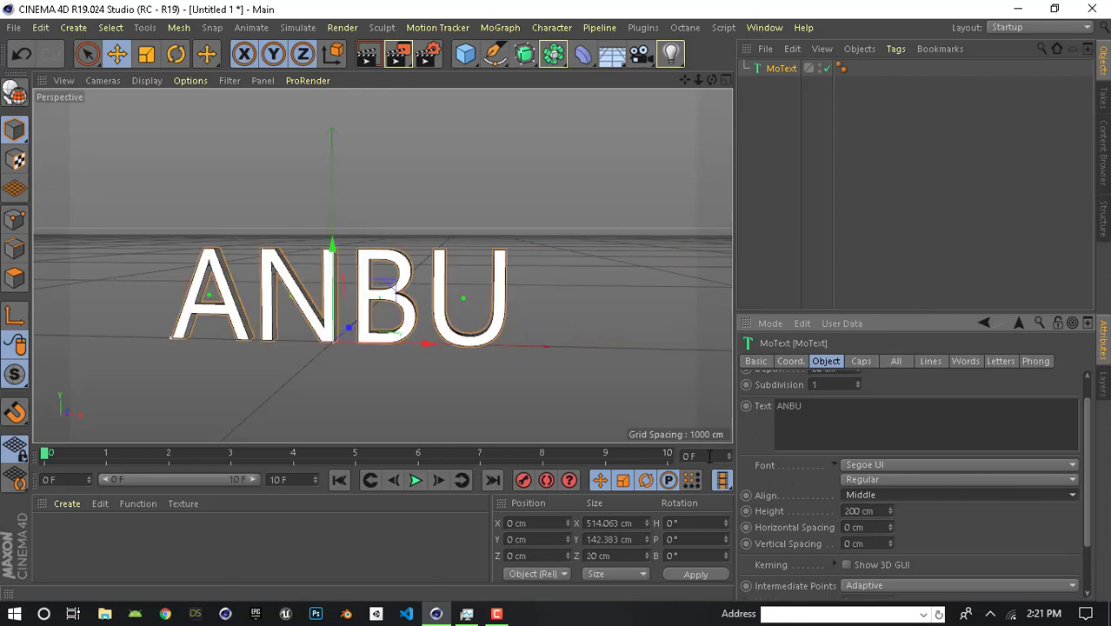
# - Try the Rugged Stencil and then Gadugi fonts on the ANBU text
pyautogui.click(889, 466)
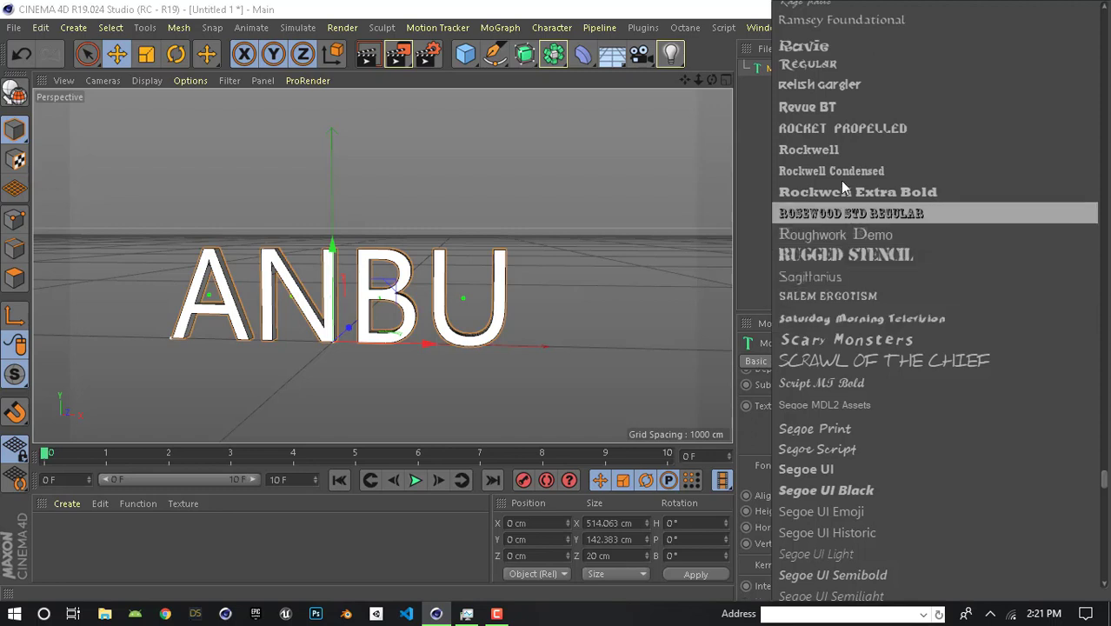
pyautogui.click(851, 253)
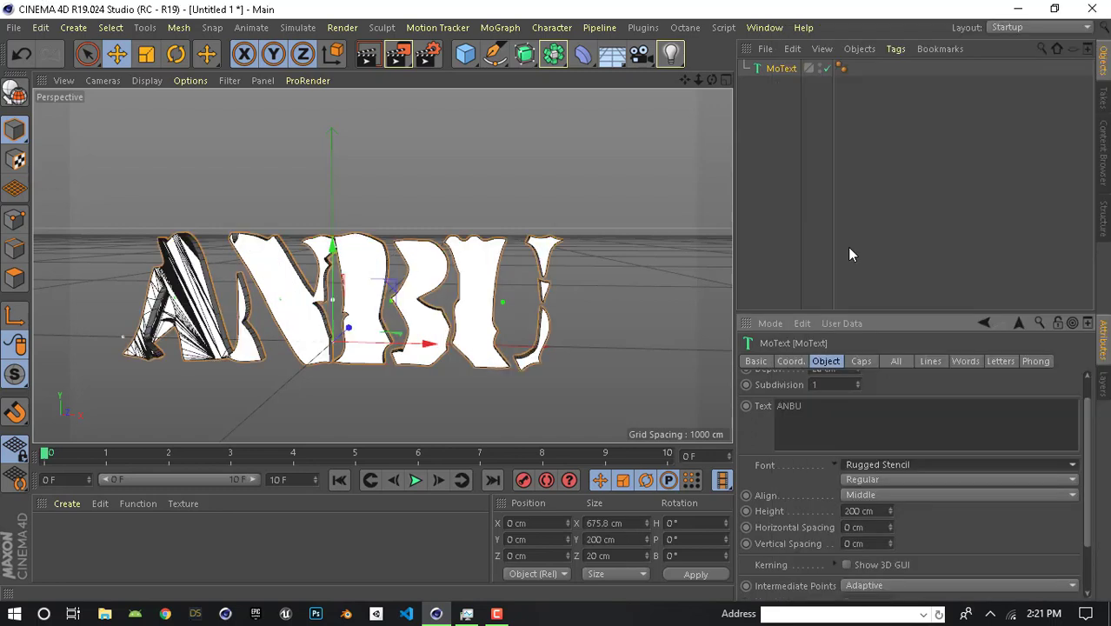
pyautogui.click(886, 463)
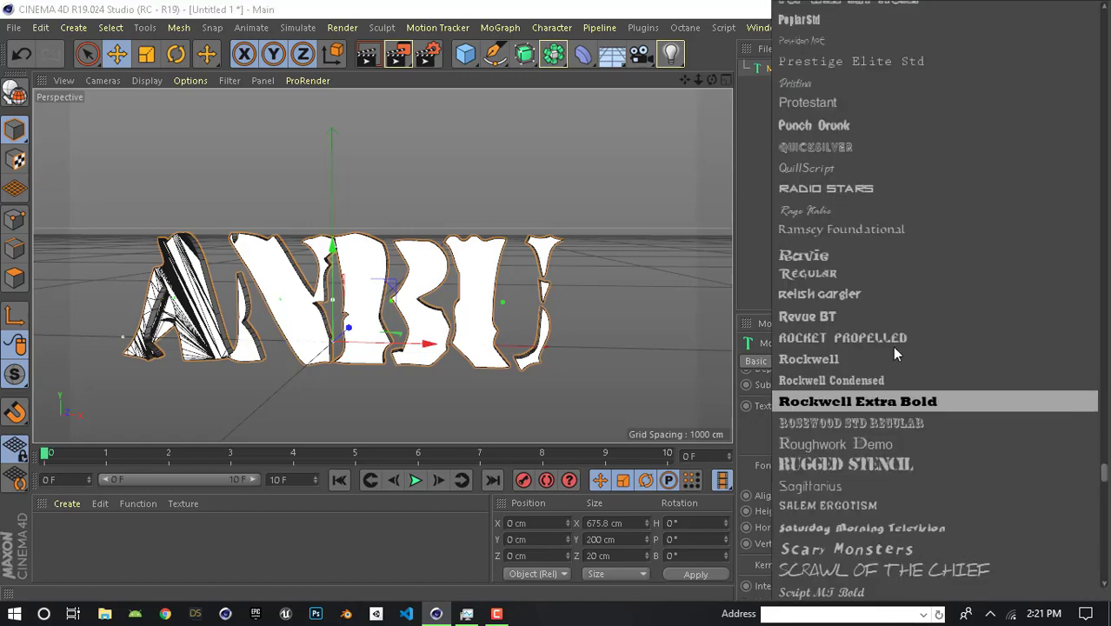
pyautogui.scroll(5, 859, 321)
pyautogui.scroll(5, 859, 321)
pyautogui.scroll(5, 859, 320)
pyautogui.scroll(5, 861, 324)
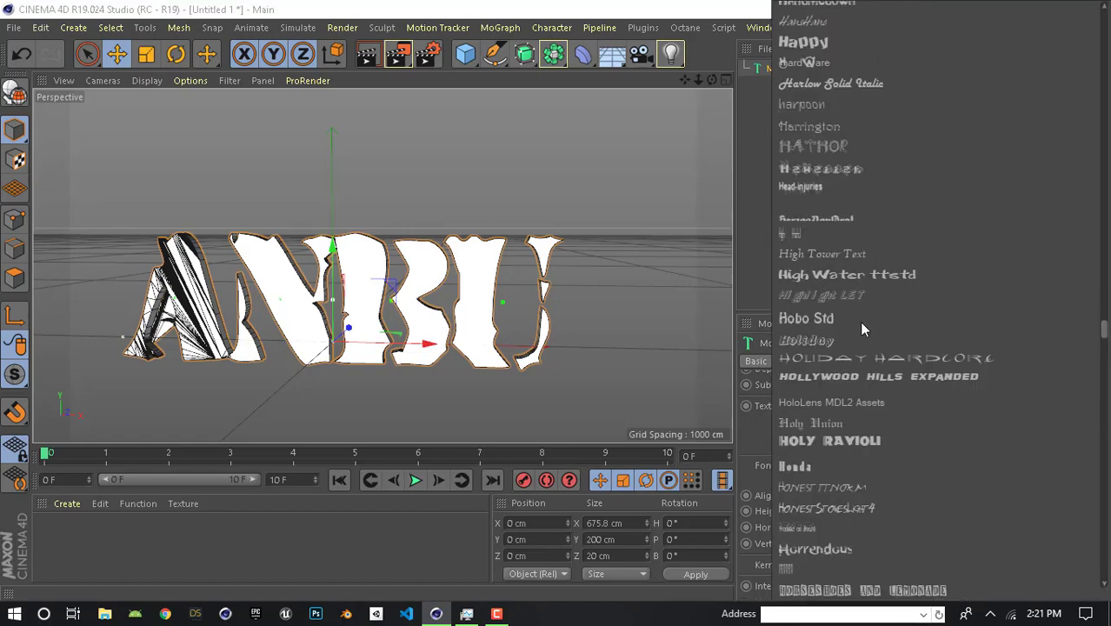
pyautogui.scroll(5, 861, 323)
pyautogui.scroll(5, 861, 323)
pyautogui.scroll(5, 861, 324)
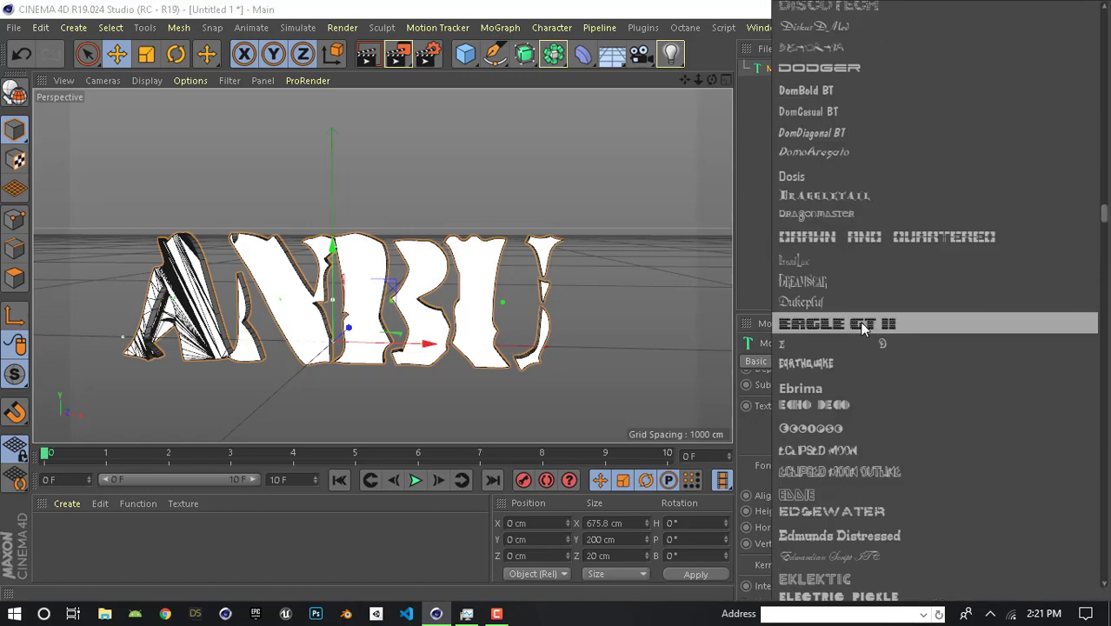
pyautogui.scroll(-5, 859, 321)
pyautogui.scroll(-5, 858, 321)
pyautogui.scroll(-5, 857, 320)
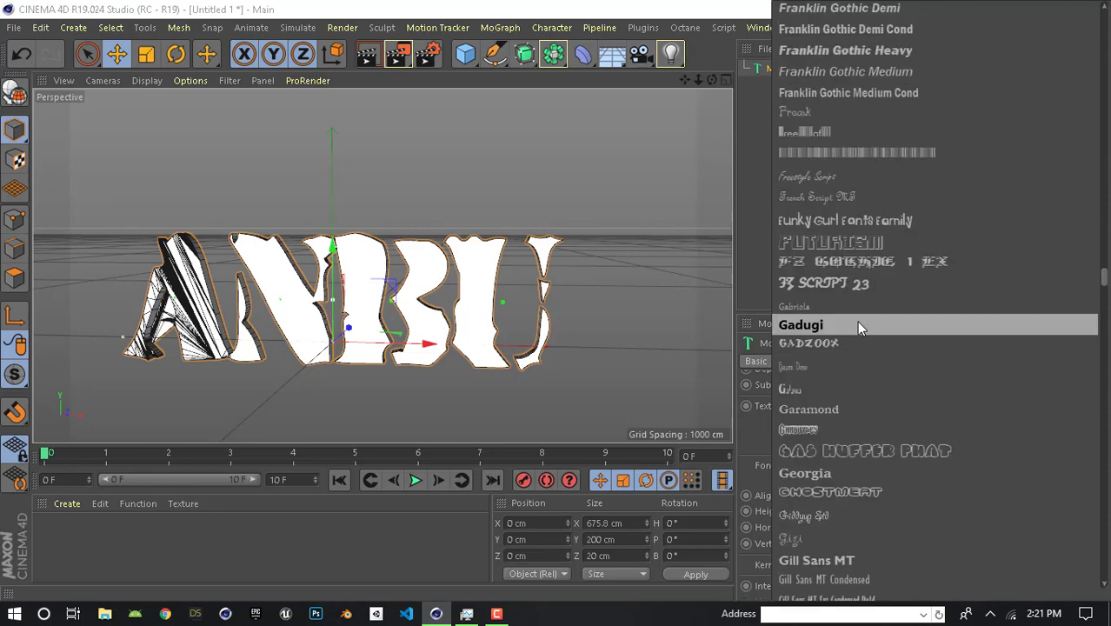
pyautogui.click(859, 326)
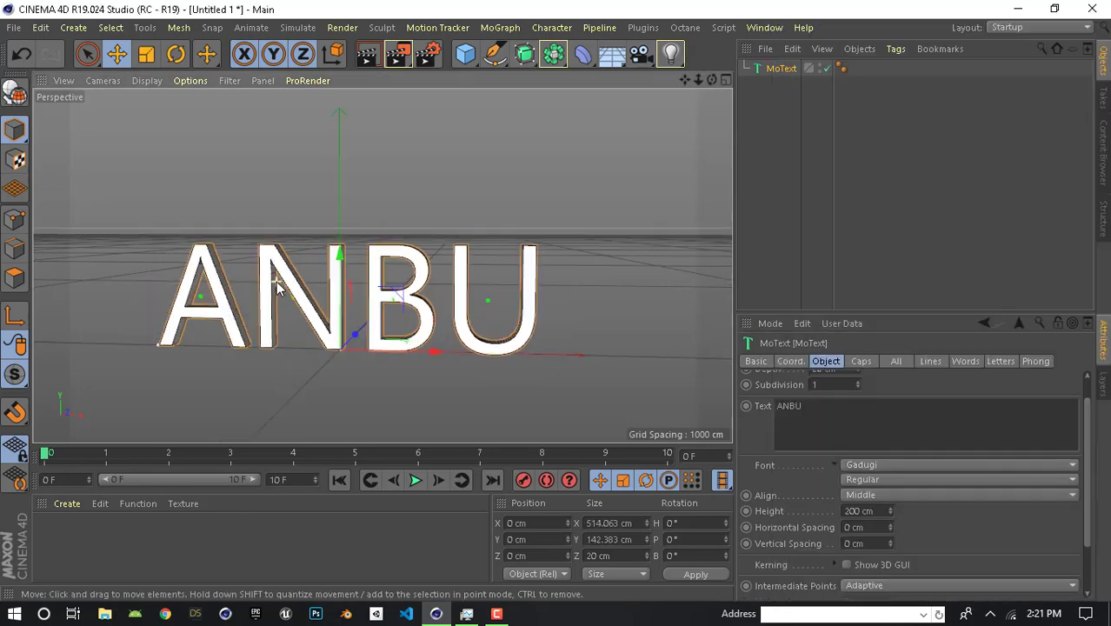
# - Try the Smeared font, then settle on StingRay Extrabold for the ANBU text
pyautogui.click(900, 465)
pyautogui.scroll(-3, 867, 319)
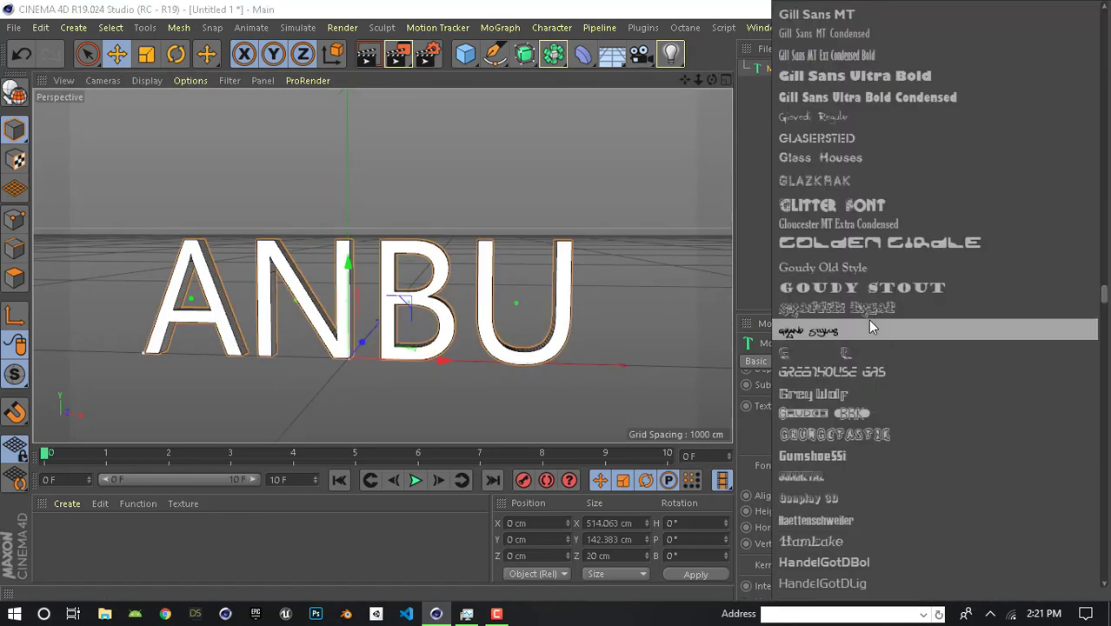
pyautogui.scroll(-5, 868, 319)
pyautogui.scroll(-5, 868, 319)
pyautogui.scroll(-3, 868, 319)
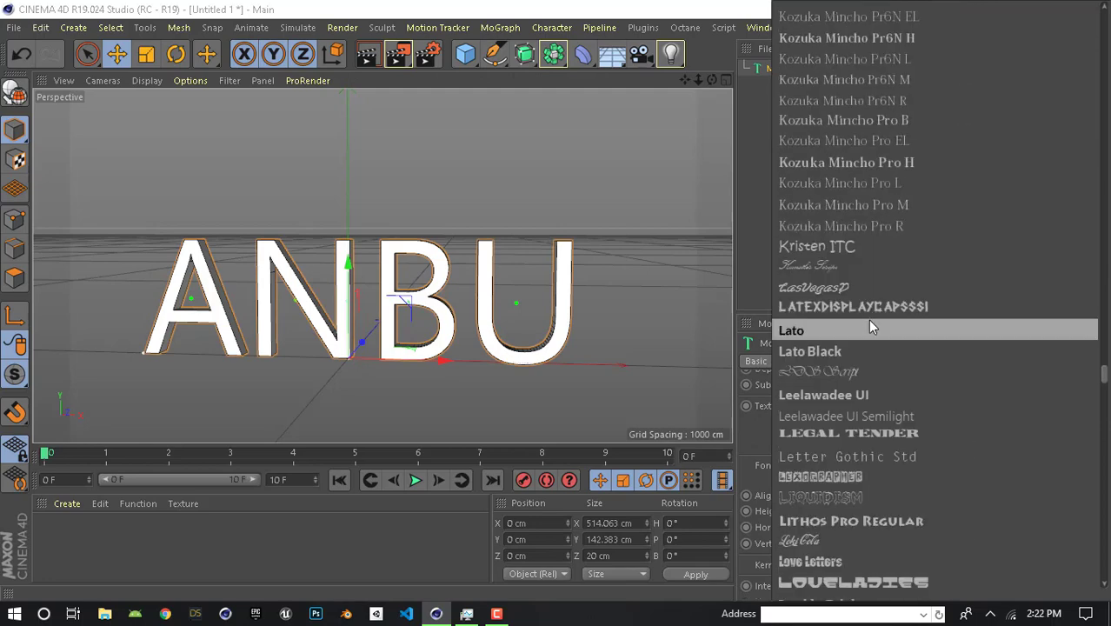
pyautogui.scroll(-2, 868, 319)
pyautogui.scroll(-6, 855, 323)
pyautogui.scroll(-6, 855, 323)
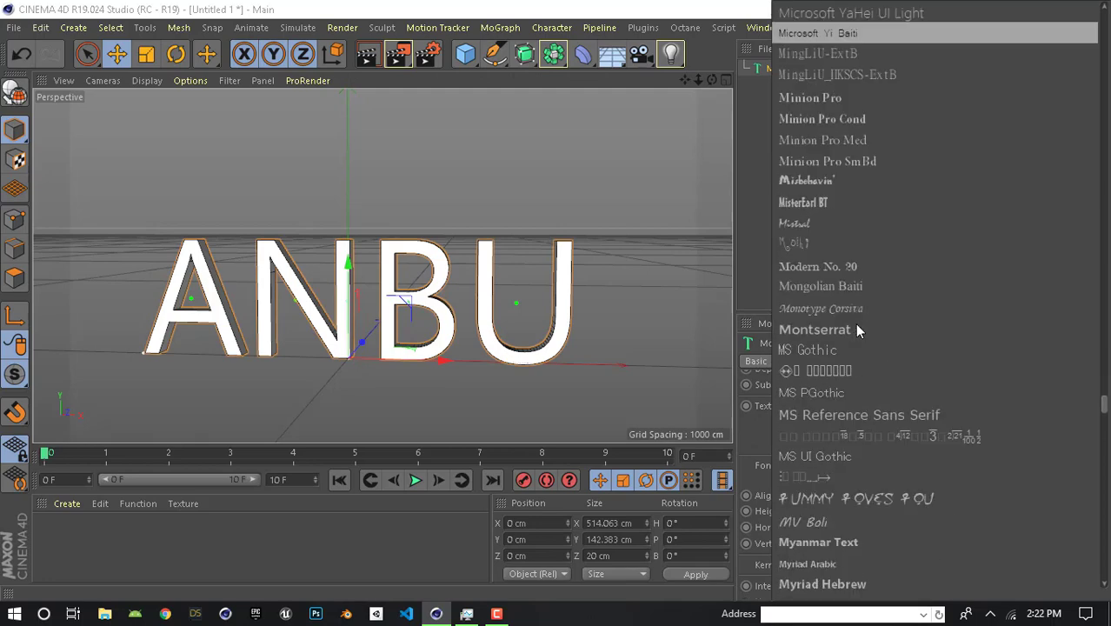
pyautogui.scroll(-6, 855, 323)
pyautogui.scroll(-3, 850, 319)
pyautogui.scroll(-3, 851, 320)
pyautogui.scroll(-3, 854, 366)
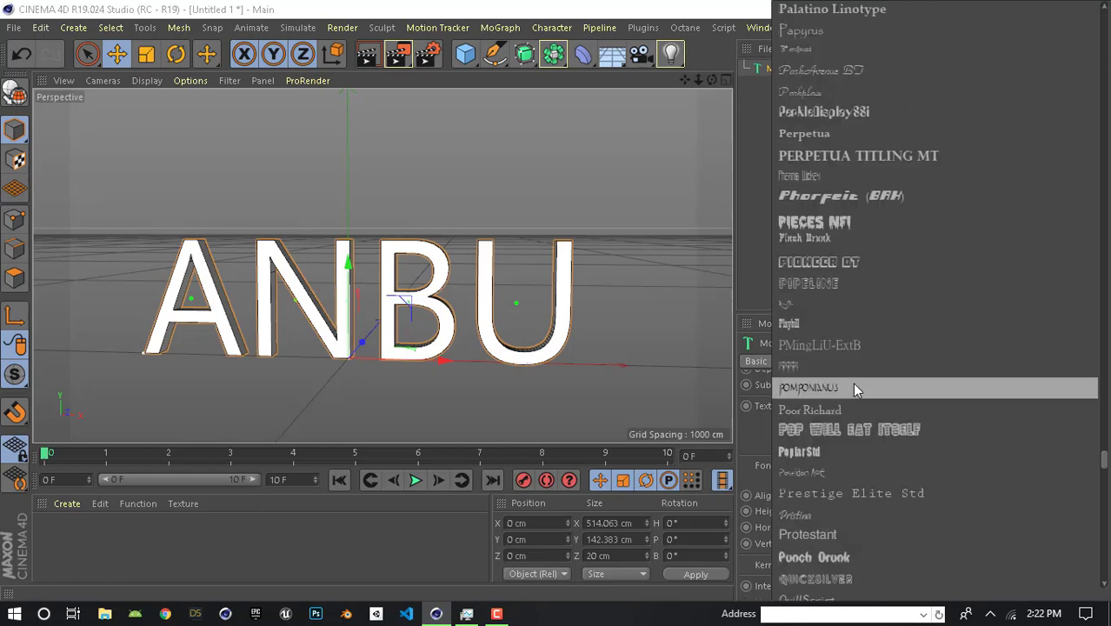
pyautogui.scroll(-5, 856, 390)
pyautogui.scroll(-2, 855, 390)
pyautogui.scroll(-4, 856, 382)
pyautogui.scroll(-3, 855, 360)
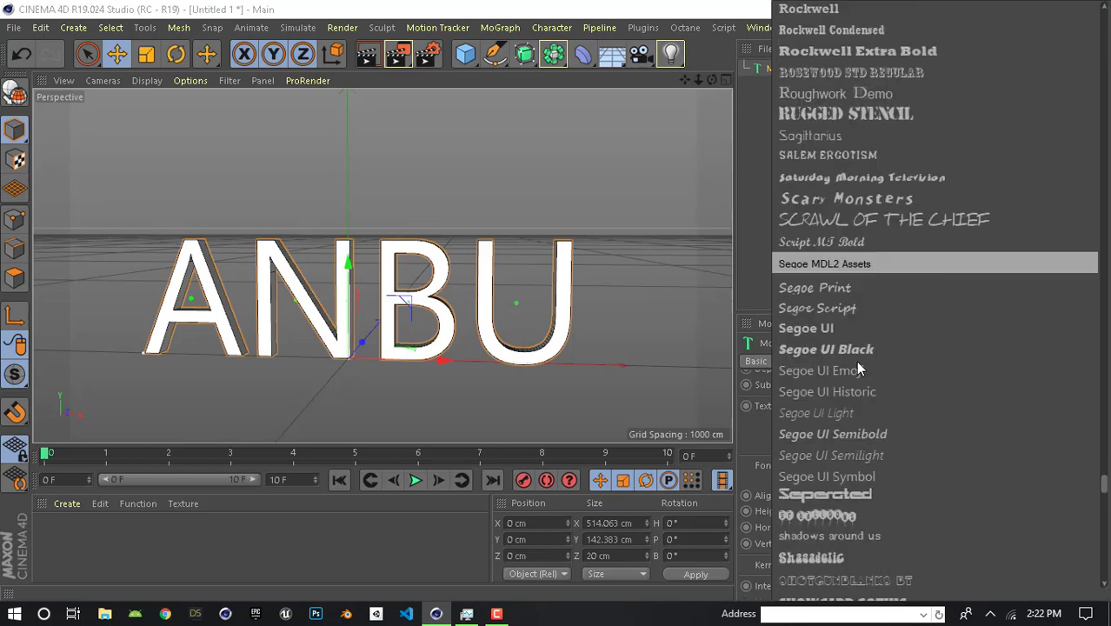
pyautogui.scroll(-3, 855, 361)
pyautogui.scroll(-5, 861, 410)
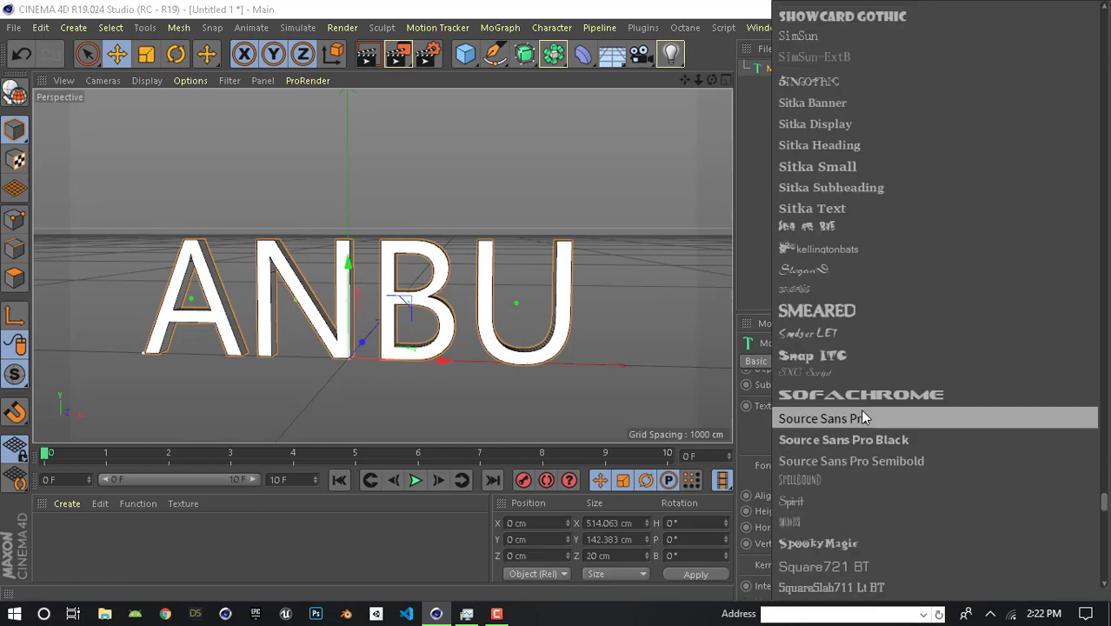
pyautogui.click(857, 313)
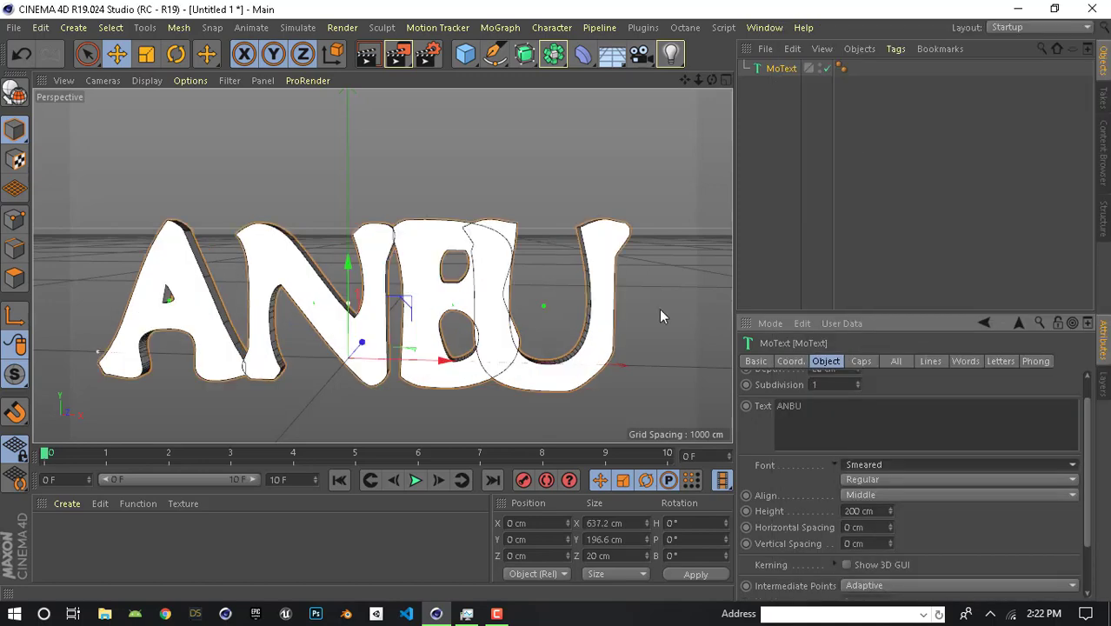
pyautogui.click(890, 466)
pyautogui.scroll(-5, 868, 346)
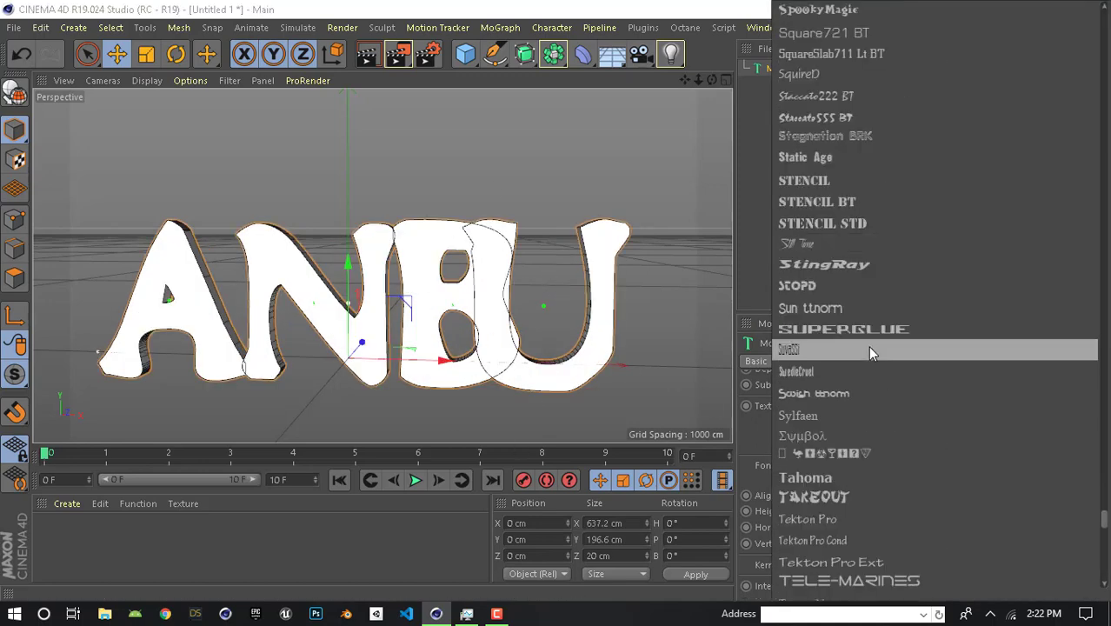
pyautogui.click(852, 264)
pyautogui.scroll(-3, 461, 261)
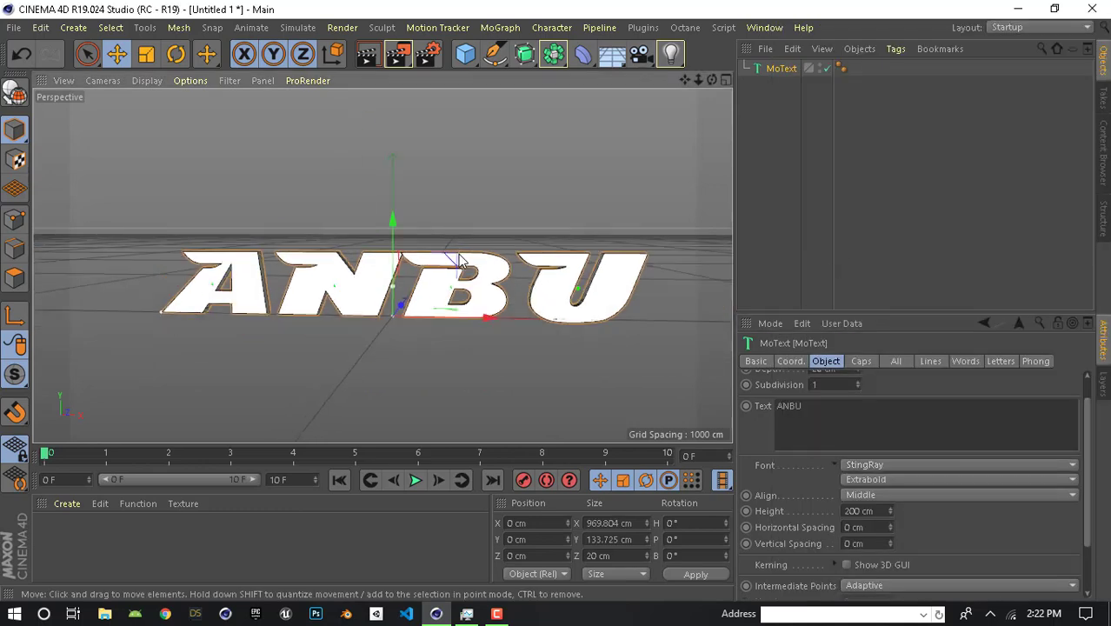
pyautogui.moveTo(466, 269)
pyautogui.keyDown('alt'); pyautogui.mouseDown()
pyautogui.moveTo(614, 290)
pyautogui.moveTo(372, 291)
pyautogui.mouseUp(); pyautogui.keyUp('alt')
# - Set MoText Intermediate Points to Subdivided with a Subdivision of 10
pyautogui.scroll(3, 614, 290)
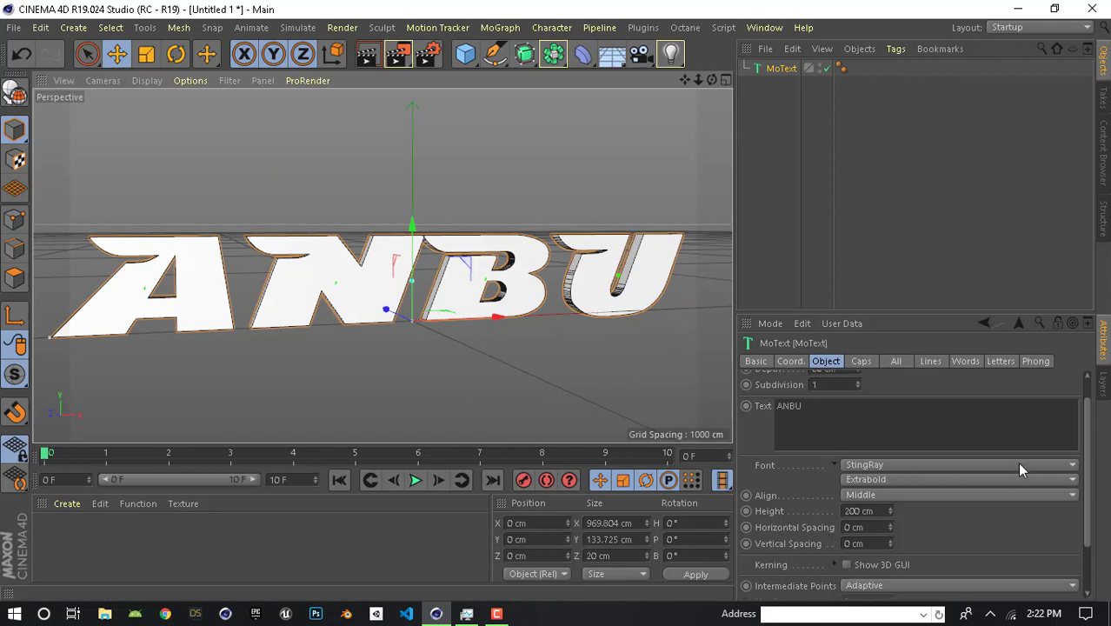
pyautogui.scroll(-3, 1078, 487)
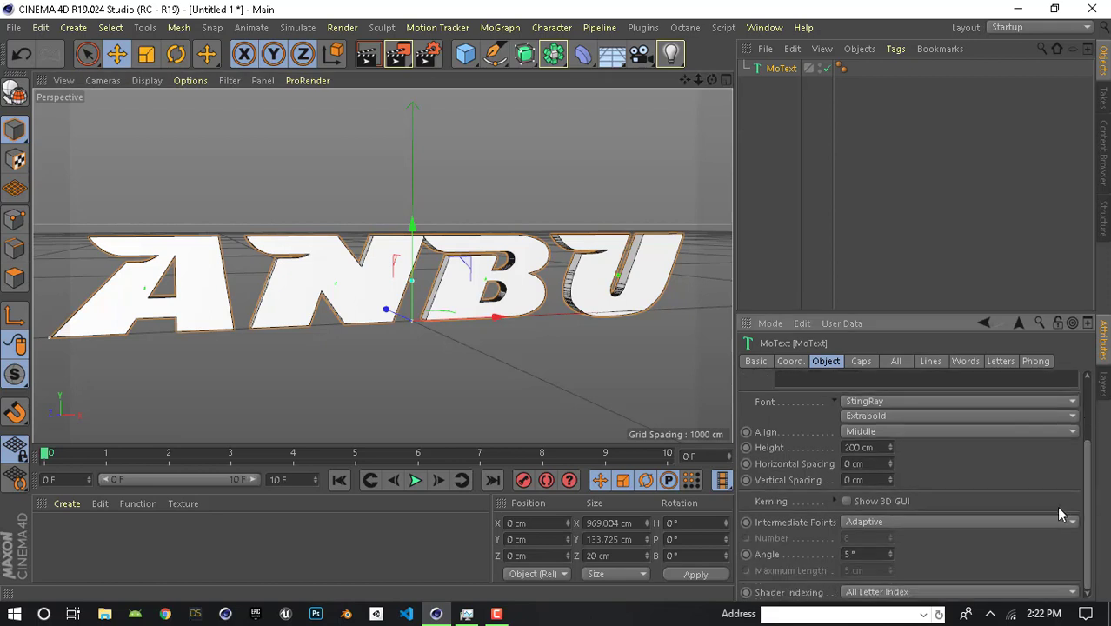
pyautogui.click(937, 525)
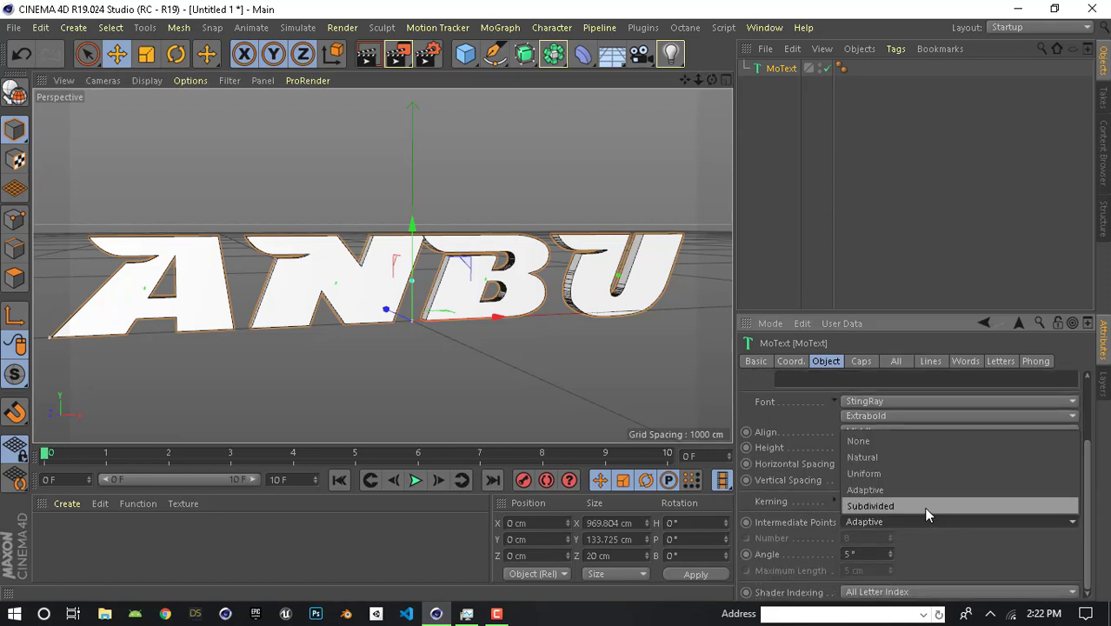
pyautogui.click(923, 507)
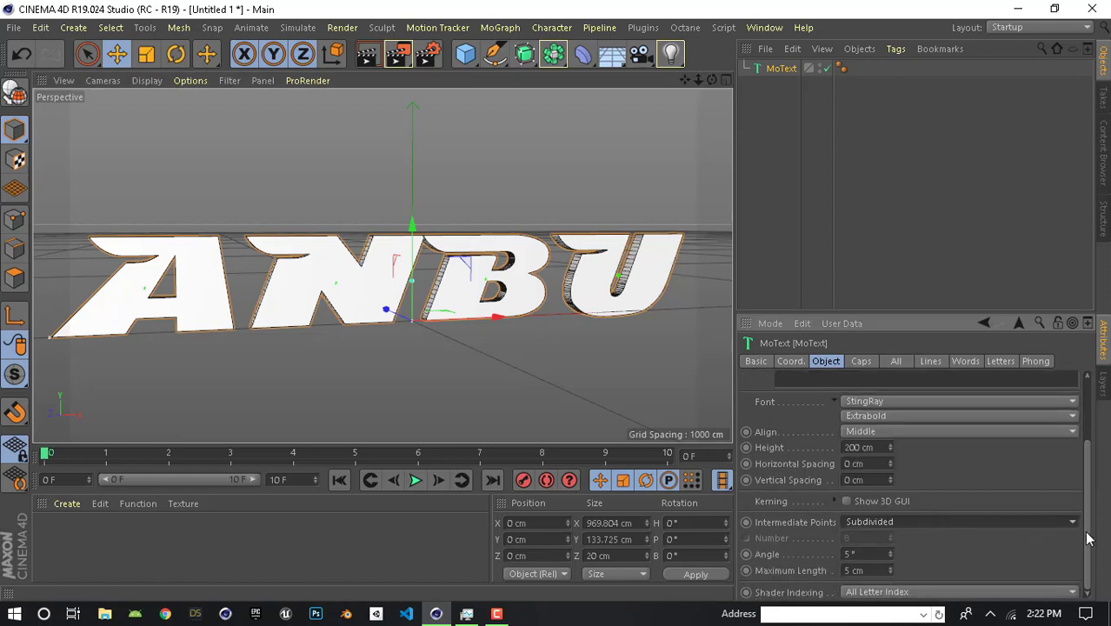
pyautogui.scroll(5, 1091, 539)
pyautogui.doubleClick(841, 416)
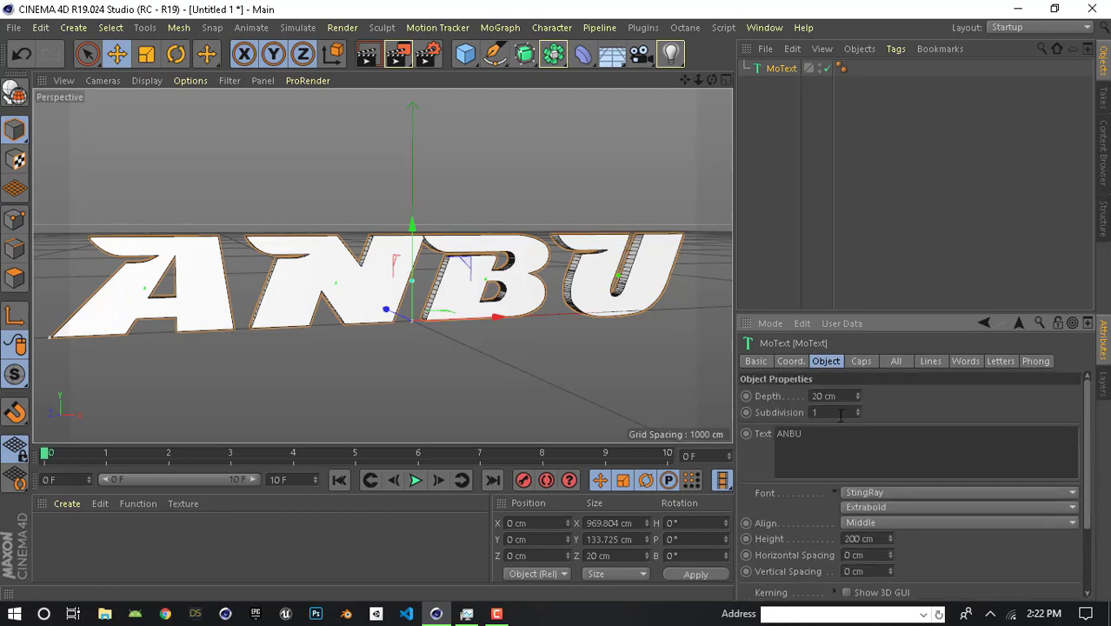
pyautogui.write('10')
pyautogui.press('Return')
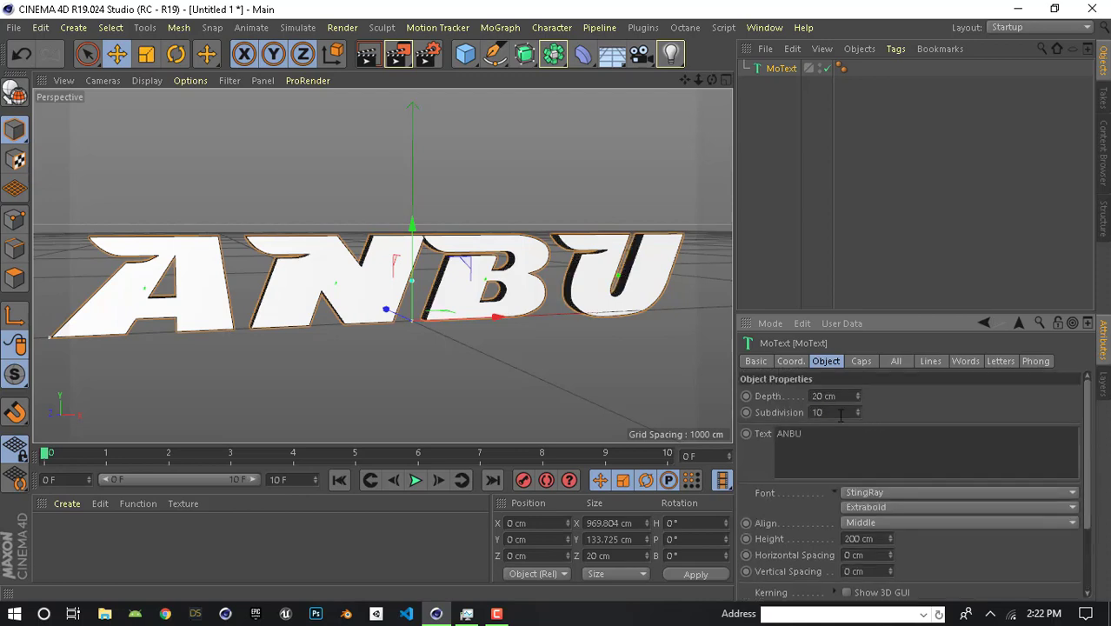
pyautogui.keyDown('alt'); pyautogui.moveTo(522, 281); pyautogui.dragTo(349, 277); pyautogui.keyUp('alt')
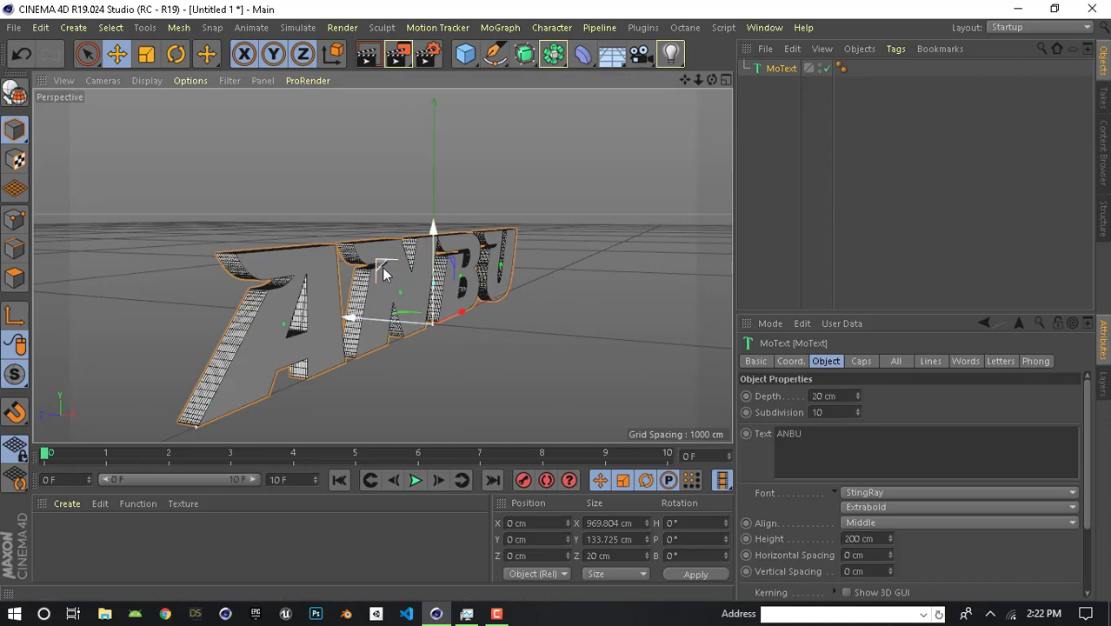
# - Set both the start and end caps of the ANBU text to Fillet Cap
pyautogui.click(853, 361)
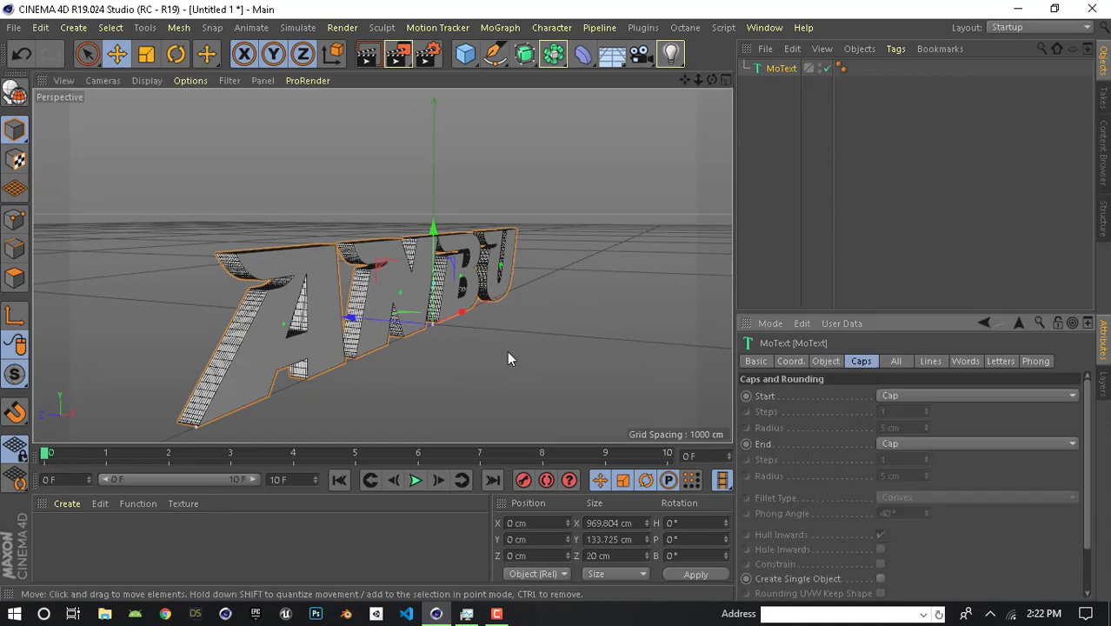
pyautogui.keyDown('alt'); pyautogui.moveTo(507, 350); pyautogui.dragTo(375, 374); pyautogui.keyUp('alt')
pyautogui.moveTo(473, 354)
pyautogui.keyDown('alt'); pyautogui.mouseDown()
pyautogui.moveTo(445, 352)
pyautogui.moveTo(458, 336)
pyautogui.mouseUp(); pyautogui.keyUp('alt')
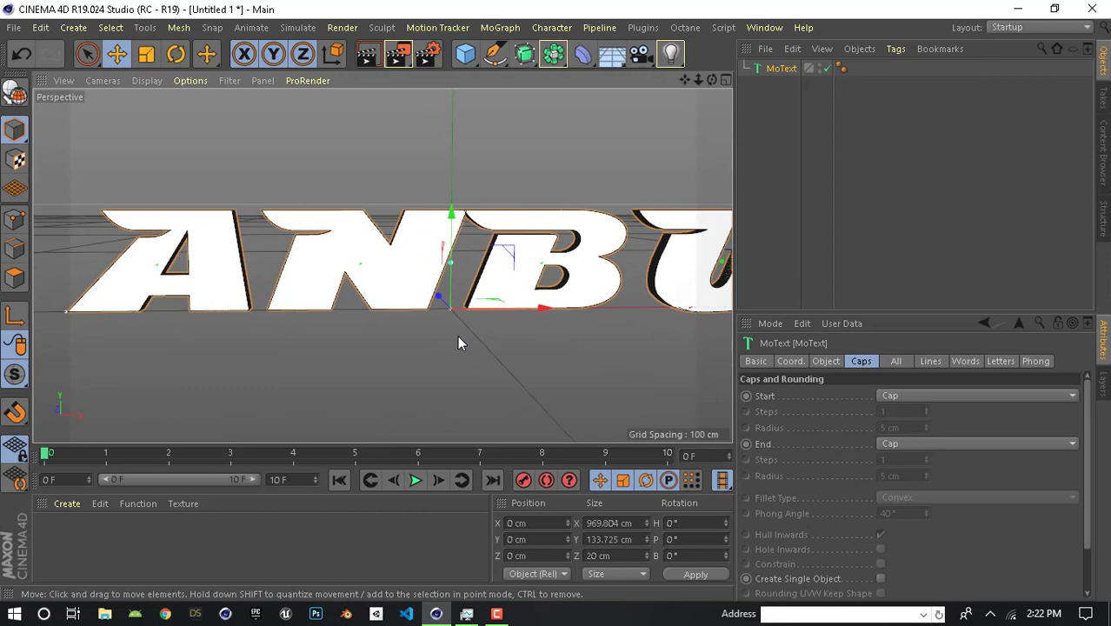
pyautogui.click(880, 396)
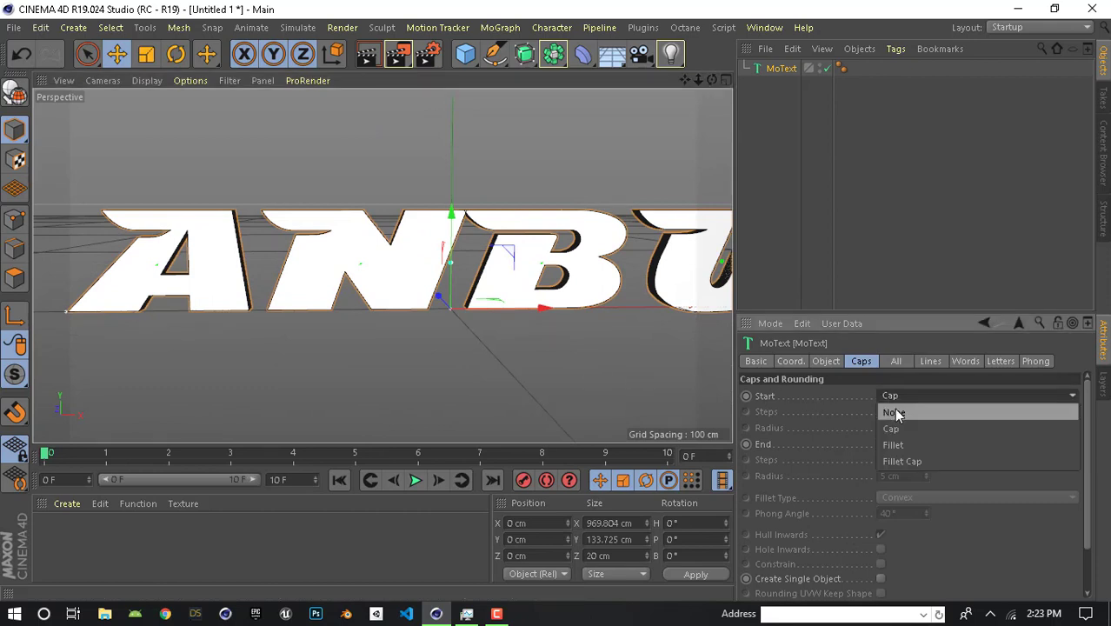
pyautogui.click(918, 464)
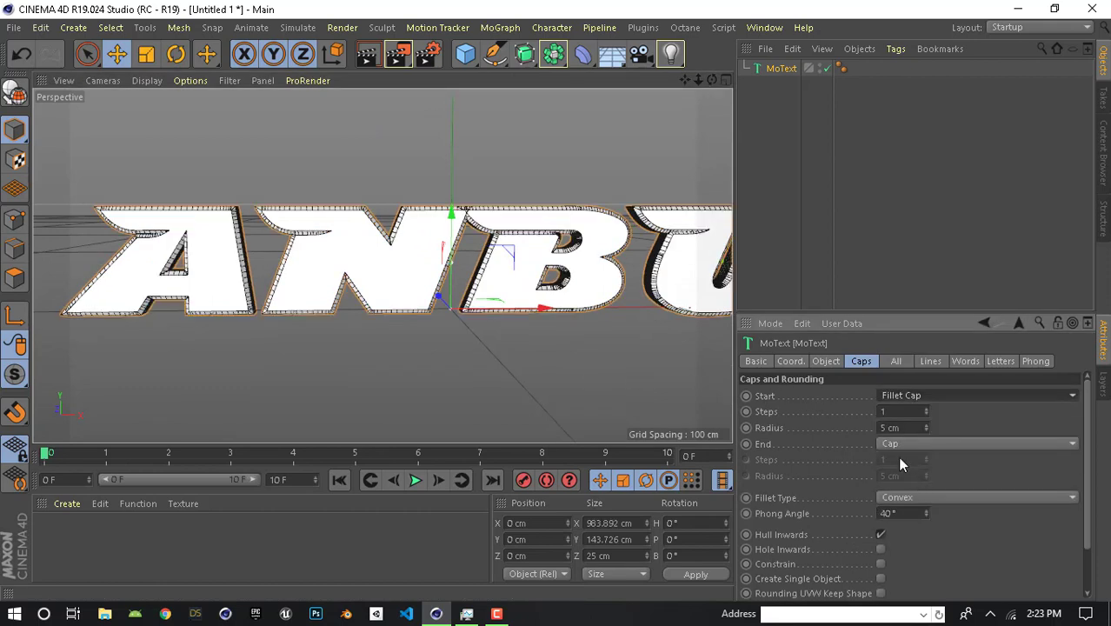
pyautogui.click(913, 441)
pyautogui.click(923, 512)
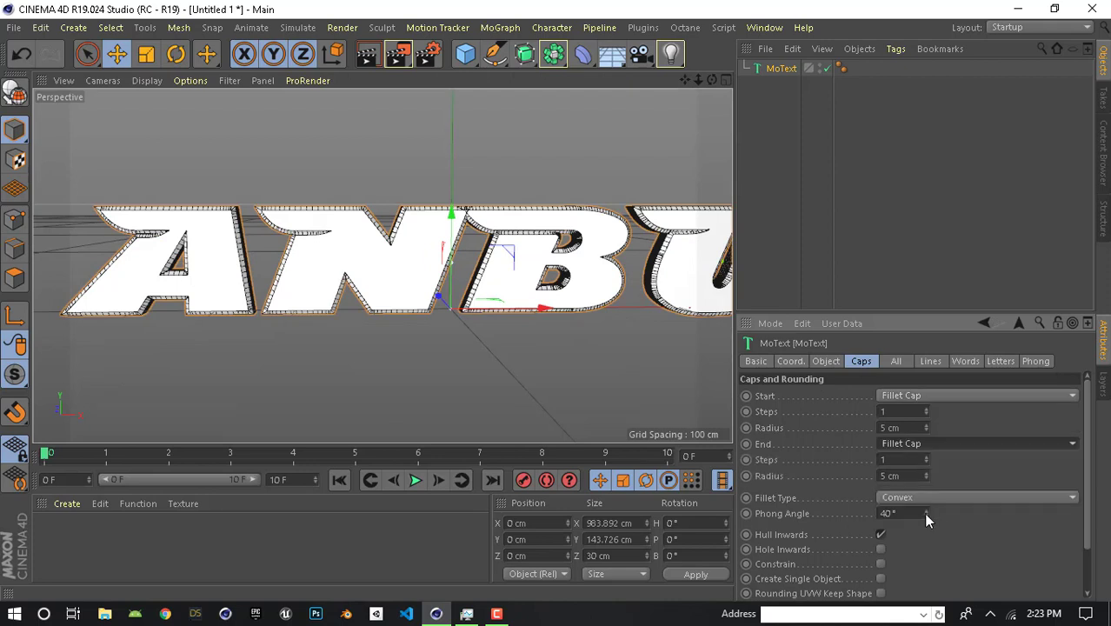
# - Give the start and end fillet caps 5 steps each
pyautogui.doubleClick(893, 412)
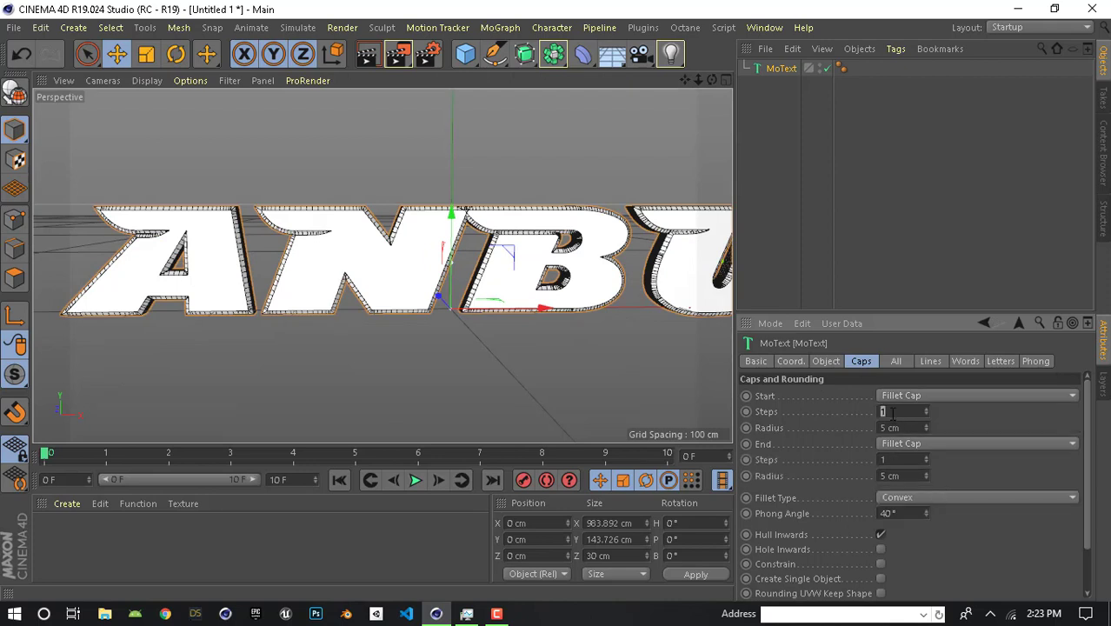
pyautogui.write('5')
pyautogui.press('Return')
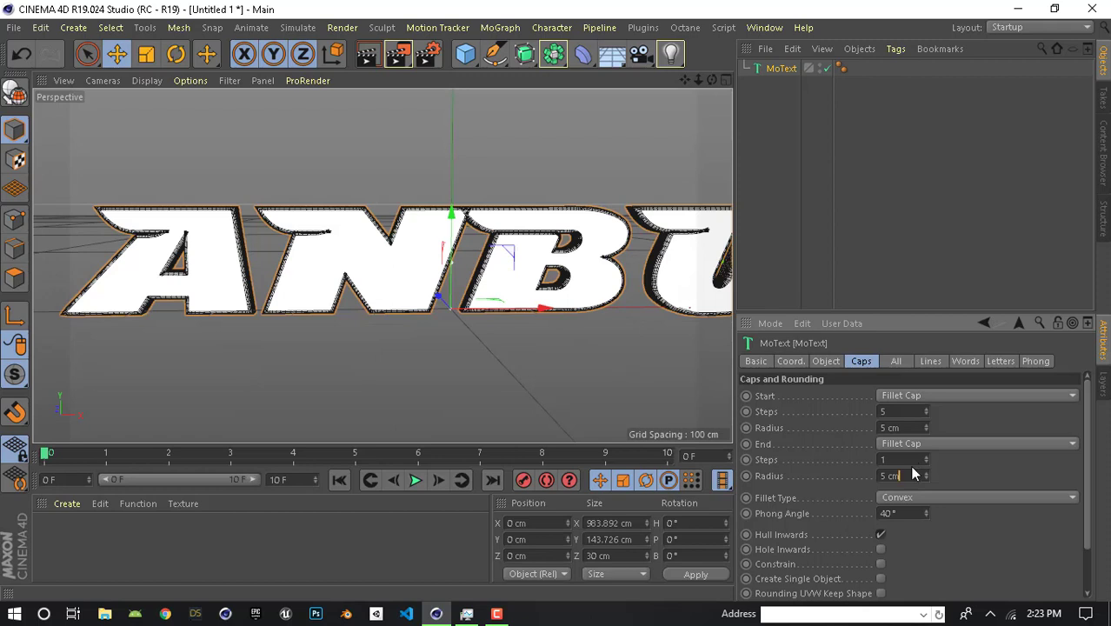
pyautogui.doubleClick(910, 460)
pyautogui.write('5')
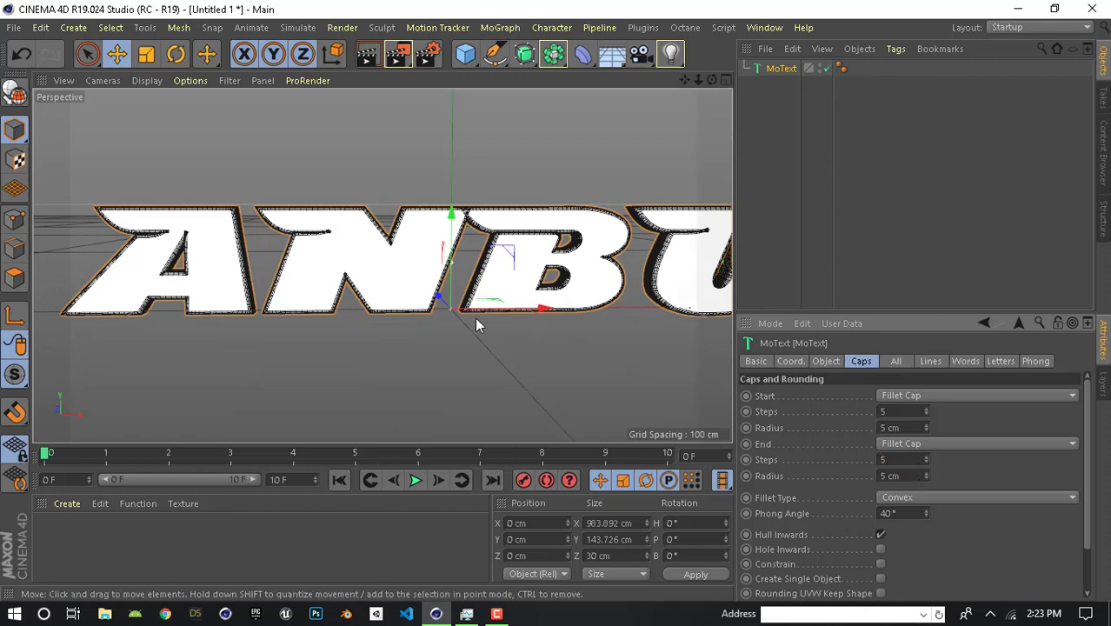
pyautogui.keyDown('alt'); pyautogui.moveTo(117, 219); pyautogui.dragTo(117, 205); pyautogui.keyUp('alt')
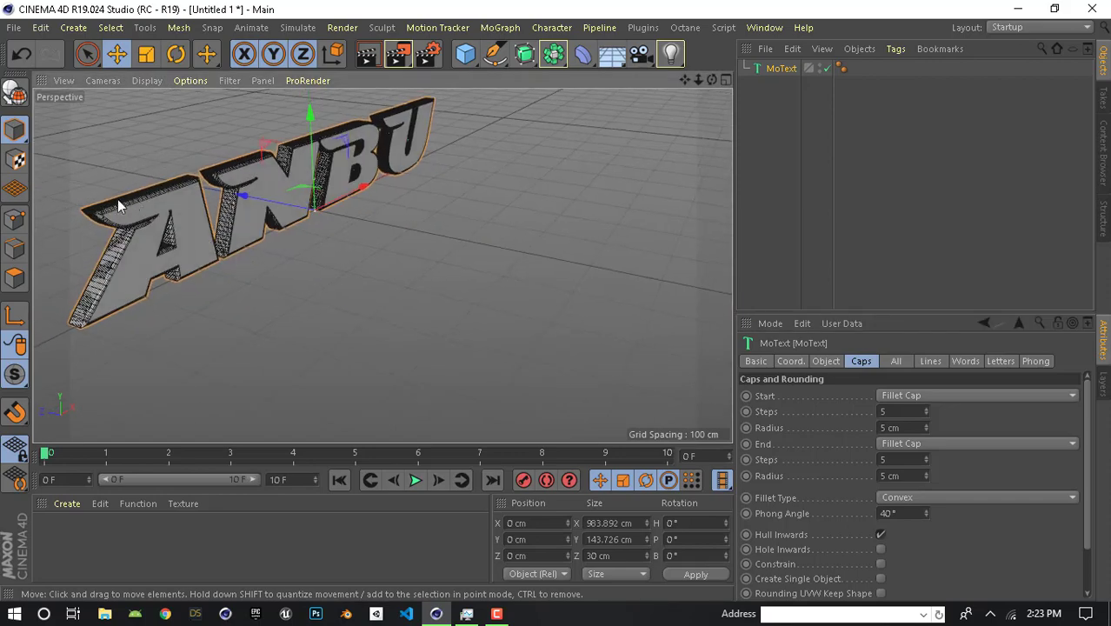
pyautogui.moveTo(285, 223)
pyautogui.keyDown('alt'); pyautogui.mouseDown()
pyautogui.moveTo(481, 255)
pyautogui.moveTo(415, 235)
pyautogui.moveTo(435, 244)
pyautogui.mouseUp(); pyautogui.keyUp('alt')
pyautogui.scroll(-2, 1092, 524)
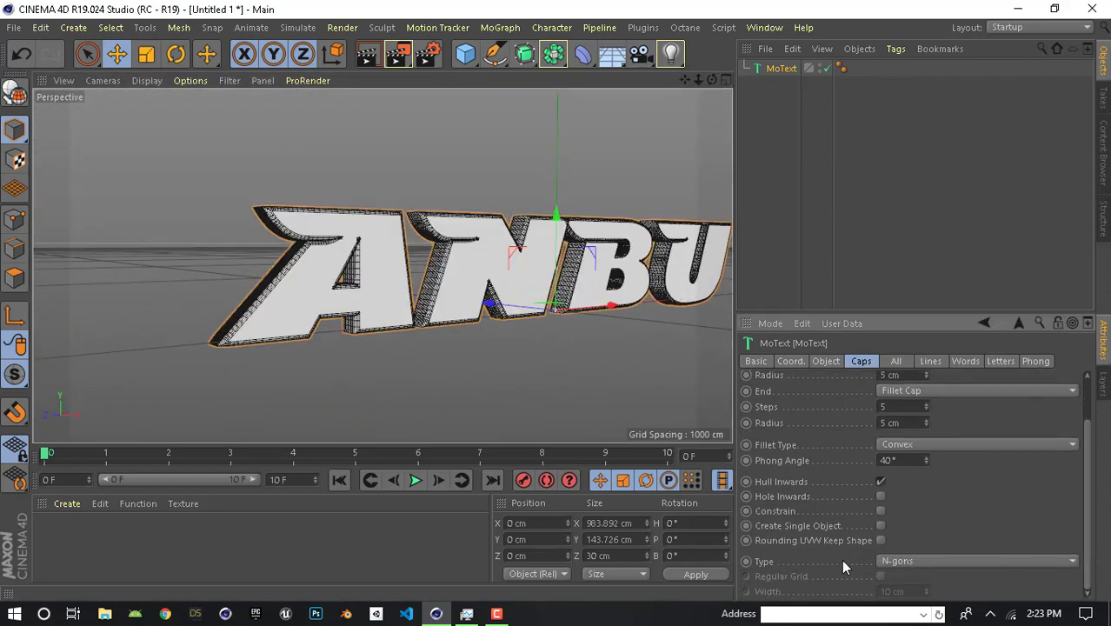
# - Mesh the caps as Quadrangles on a Regular Grid with 5 cm width
pyautogui.click(907, 561)
pyautogui.click(908, 529)
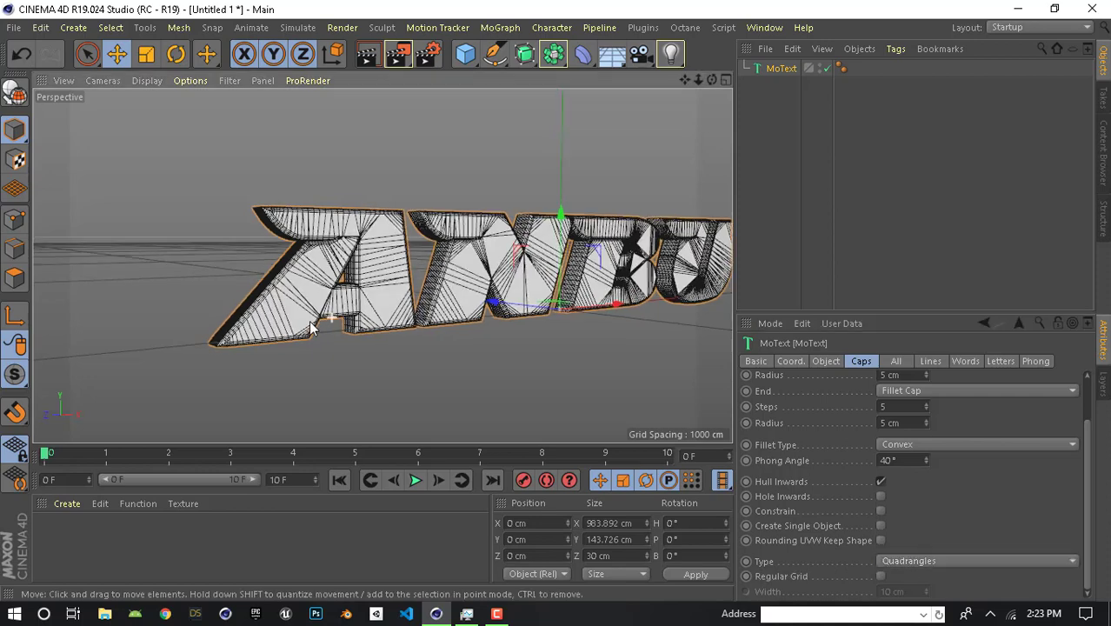
pyautogui.keyDown('alt'); pyautogui.moveTo(392, 287); pyautogui.dragTo(335, 325); pyautogui.keyUp('alt')
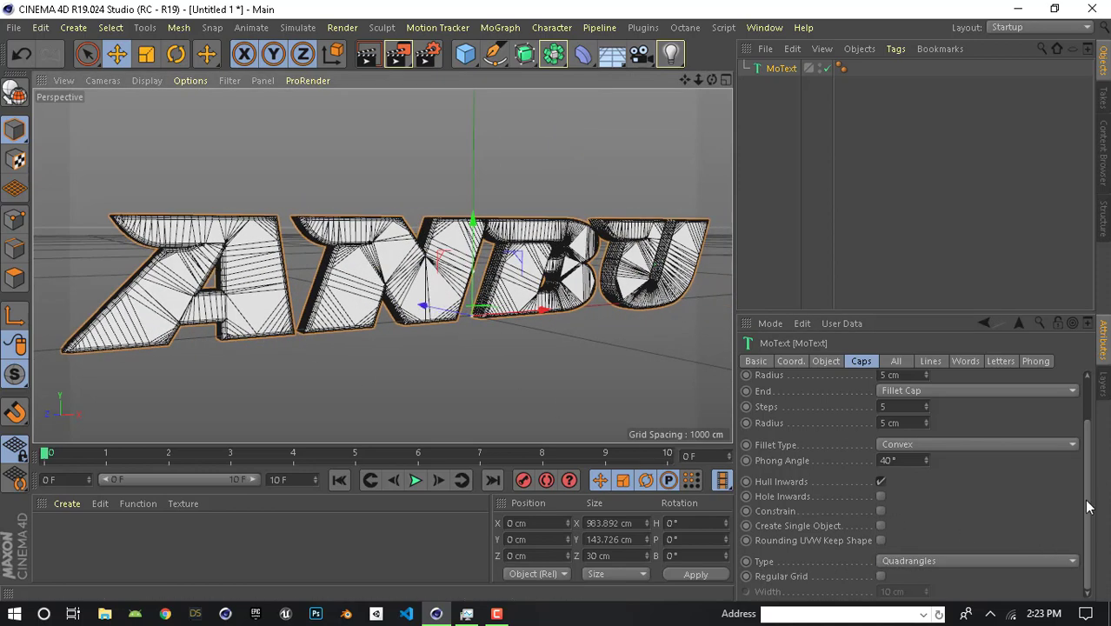
pyautogui.click(882, 575)
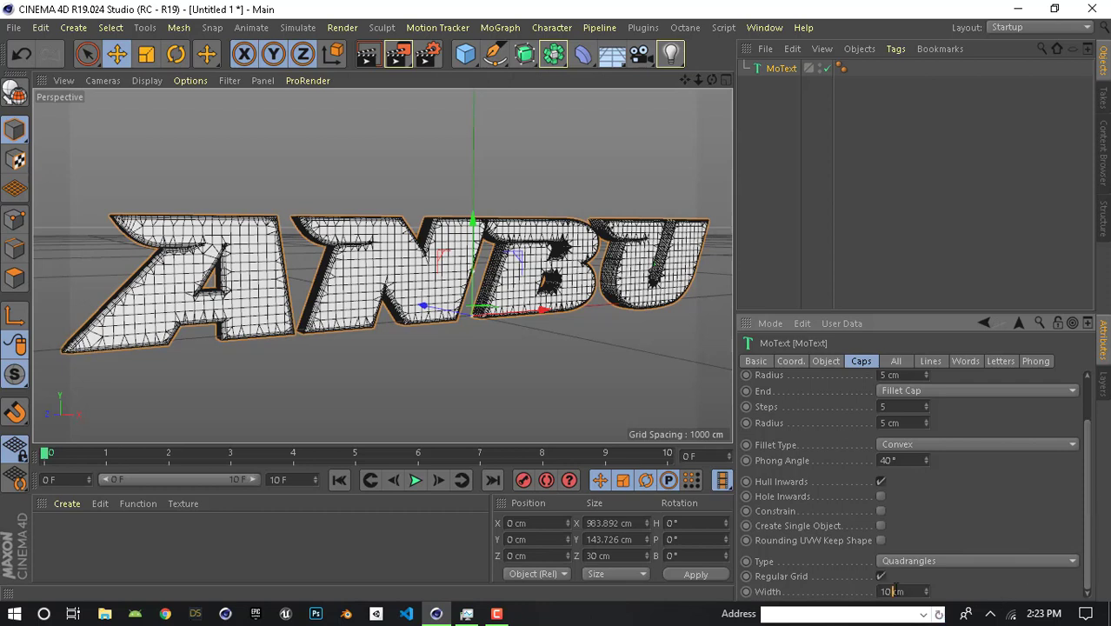
pyautogui.doubleClick(893, 592)
pyautogui.write('5')
pyautogui.press('Return')
pyautogui.moveTo(631, 342)
pyautogui.keyDown('alt'); pyautogui.mouseDown()
pyautogui.moveTo(335, 277)
pyautogui.moveTo(290, 322)
pyautogui.mouseUp(); pyautogui.keyUp('alt')
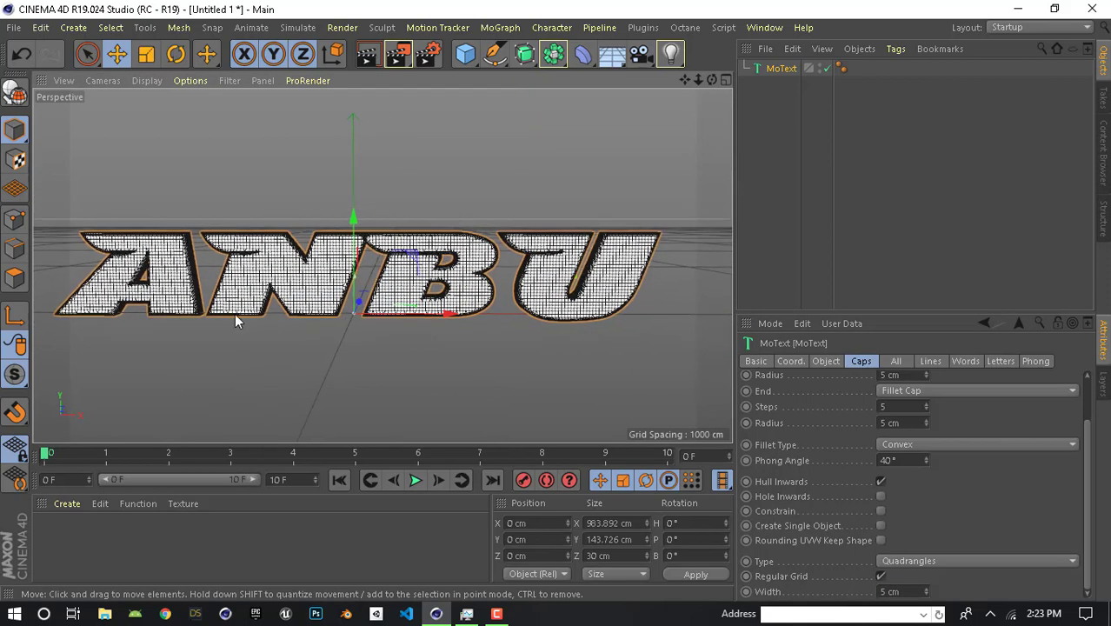
pyautogui.moveTo(292, 320)
pyautogui.keyDown('alt'); pyautogui.mouseDown(button='right')
pyautogui.moveTo(402, 300)
pyautogui.moveTo(383, 280)
pyautogui.moveTo(342, 296)
pyautogui.mouseUp(button='right'); pyautogui.keyUp('alt')
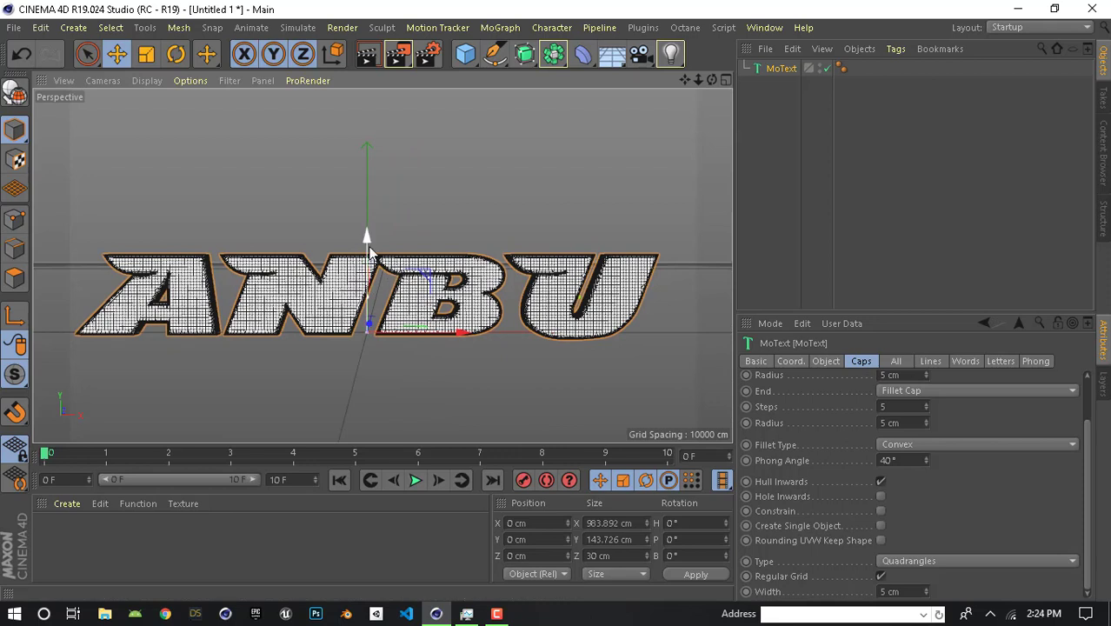
pyautogui.keyDown('alt'); pyautogui.moveTo(367, 240); pyautogui.dragTo(383, 244, button='middle'); pyautogui.keyUp('alt')
# - Add a Bend deformer, then convert the ANBU MoText and connect it into one object, MoText.1
pyautogui.click(583, 54)
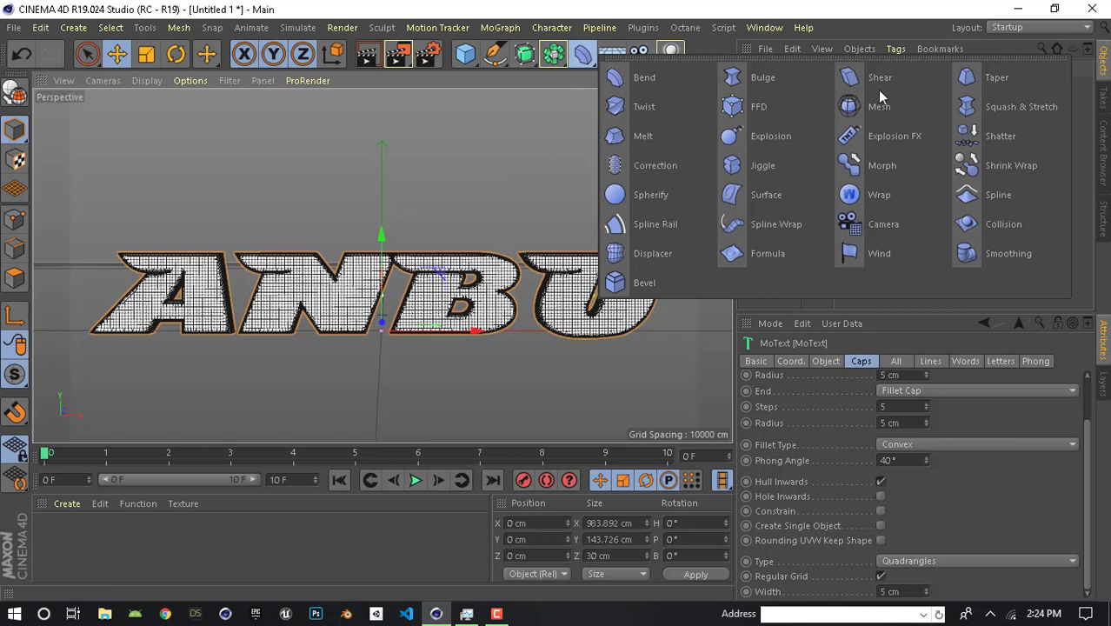
pyautogui.click(652, 78)
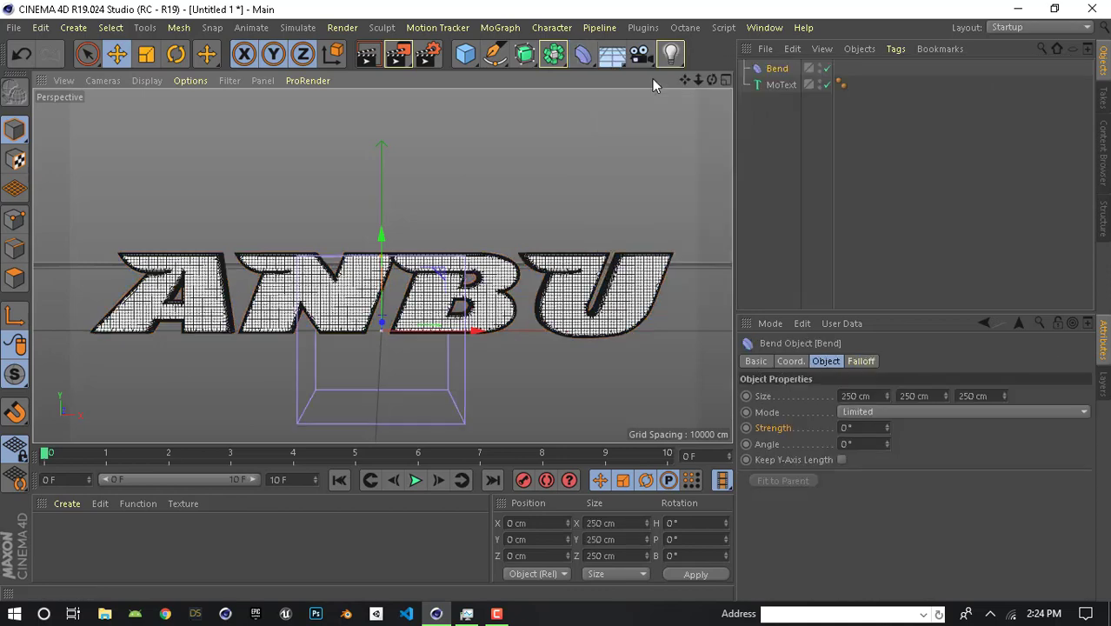
pyautogui.click(777, 85)
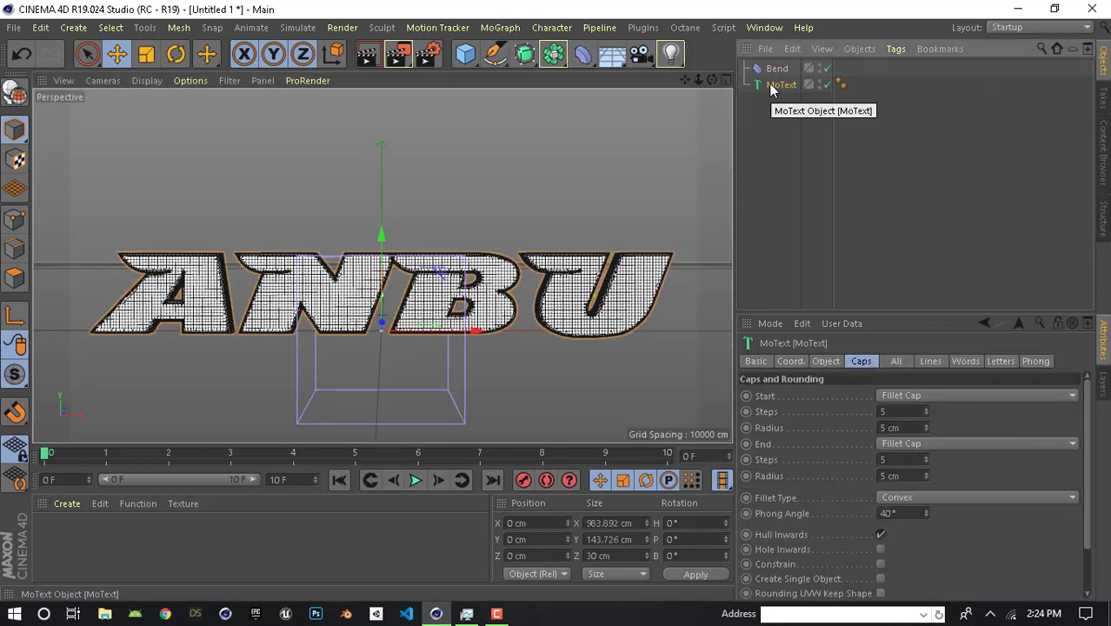
pyautogui.hotkey('alt', 'g')
pyautogui.rightClick(769, 84)
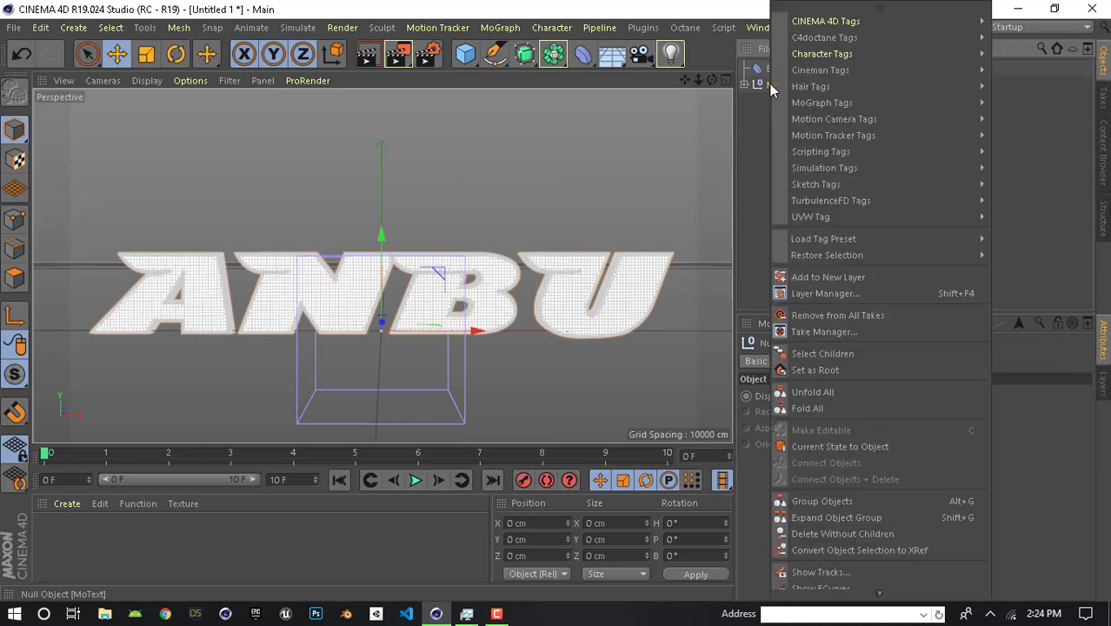
pyautogui.click(842, 354)
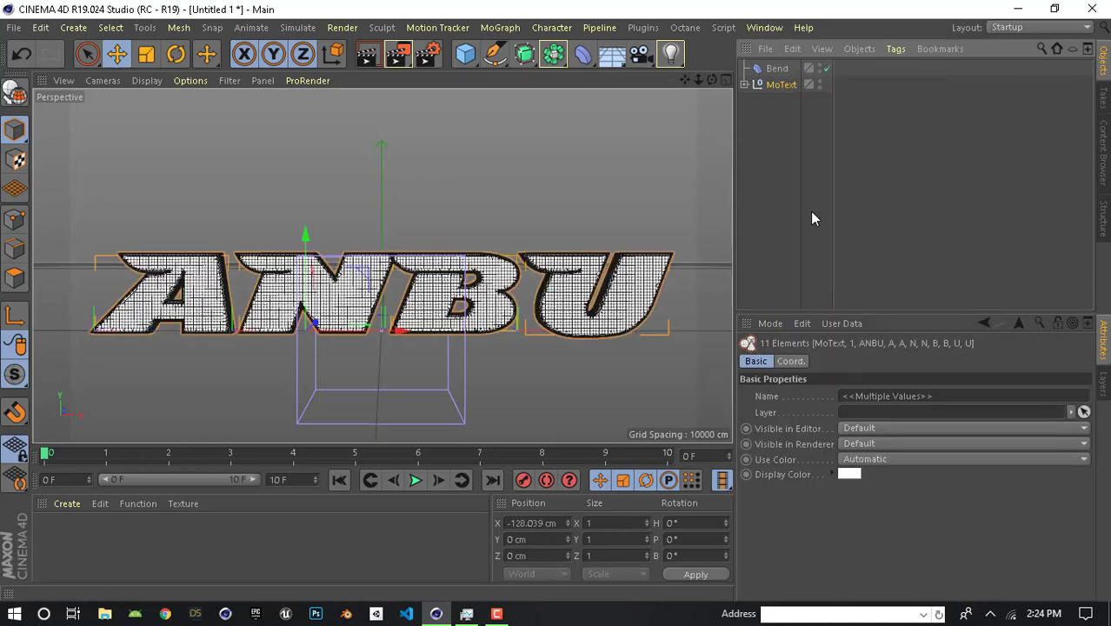
pyautogui.rightClick(765, 89)
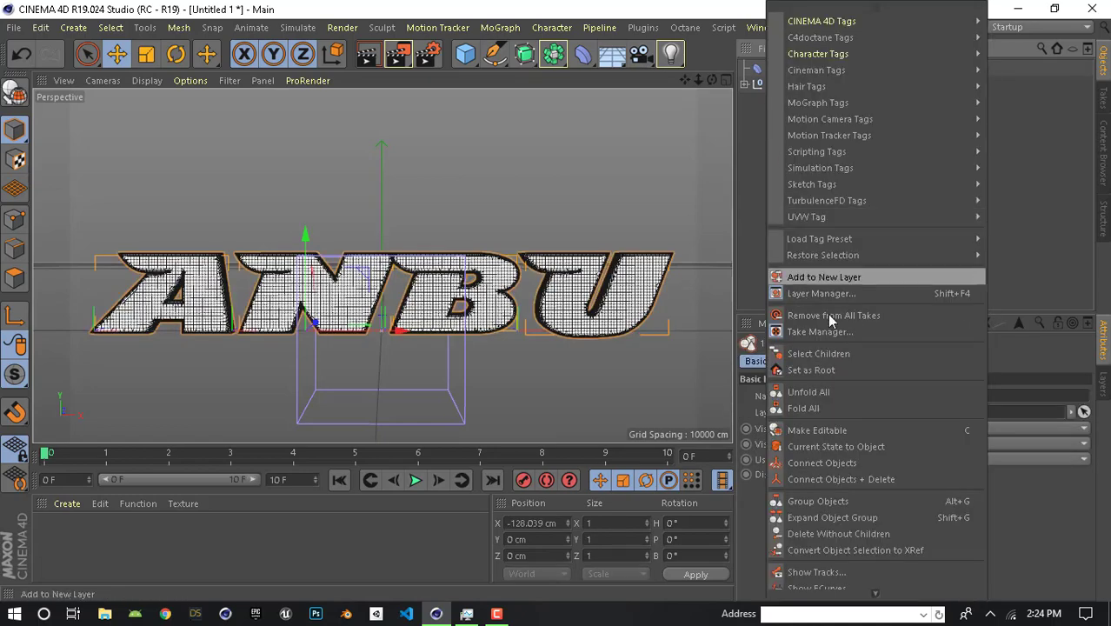
pyautogui.click(837, 479)
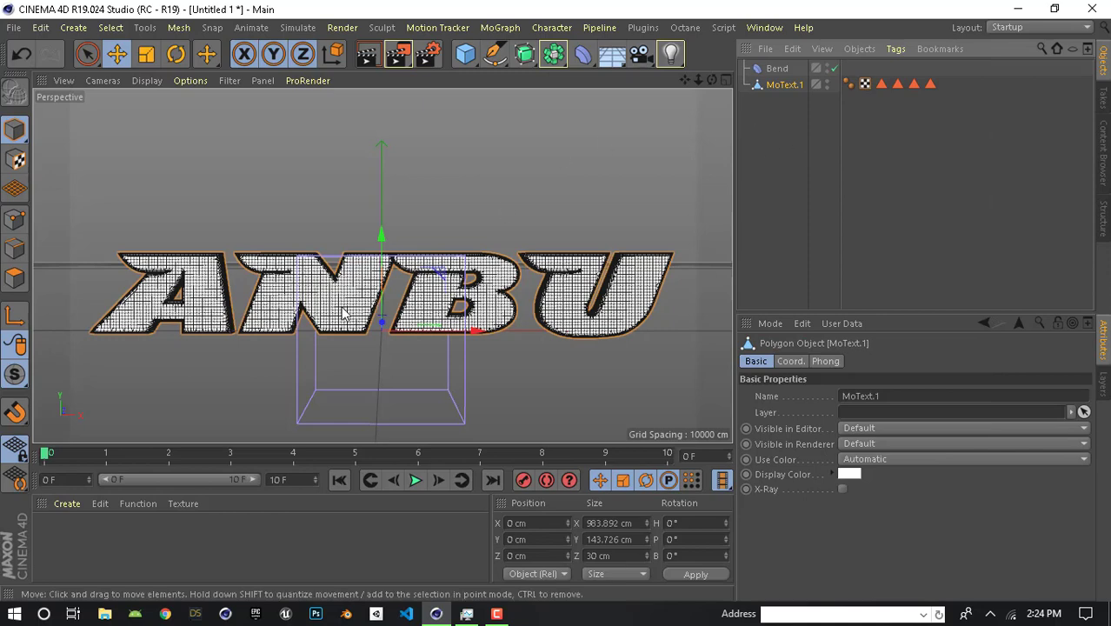
# - Parent the Bend under MoText.1, fit it to the text, and undo a test Strength change
pyautogui.keyDown('alt'); pyautogui.moveTo(323, 310); pyautogui.dragTo(332, 305); pyautogui.keyUp('alt')
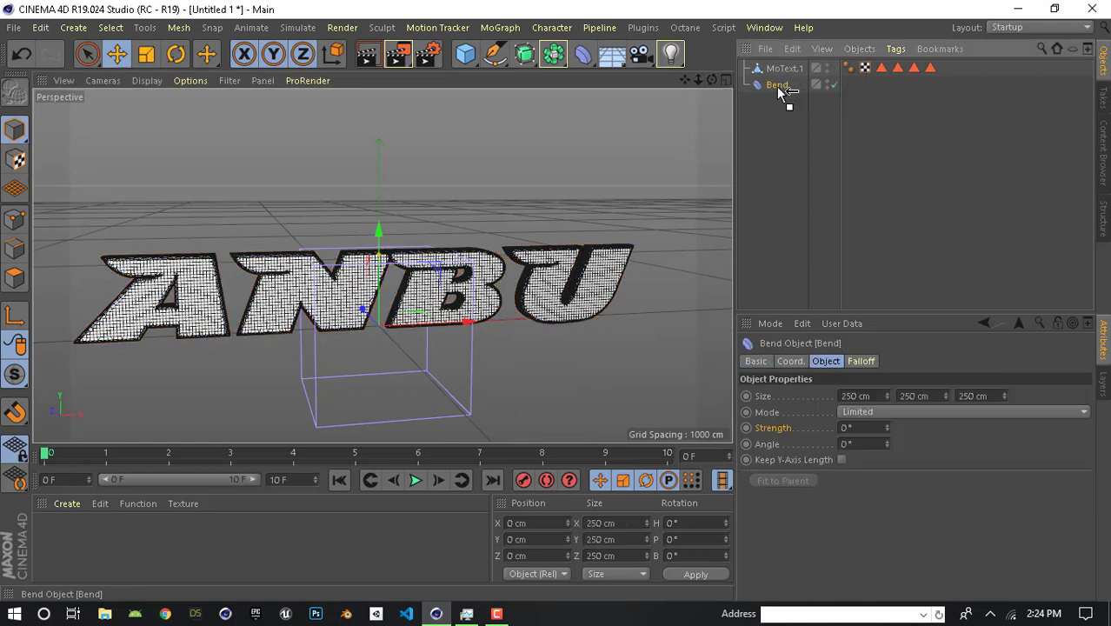
pyautogui.moveTo(779, 88); pyautogui.dragTo(788, 73)
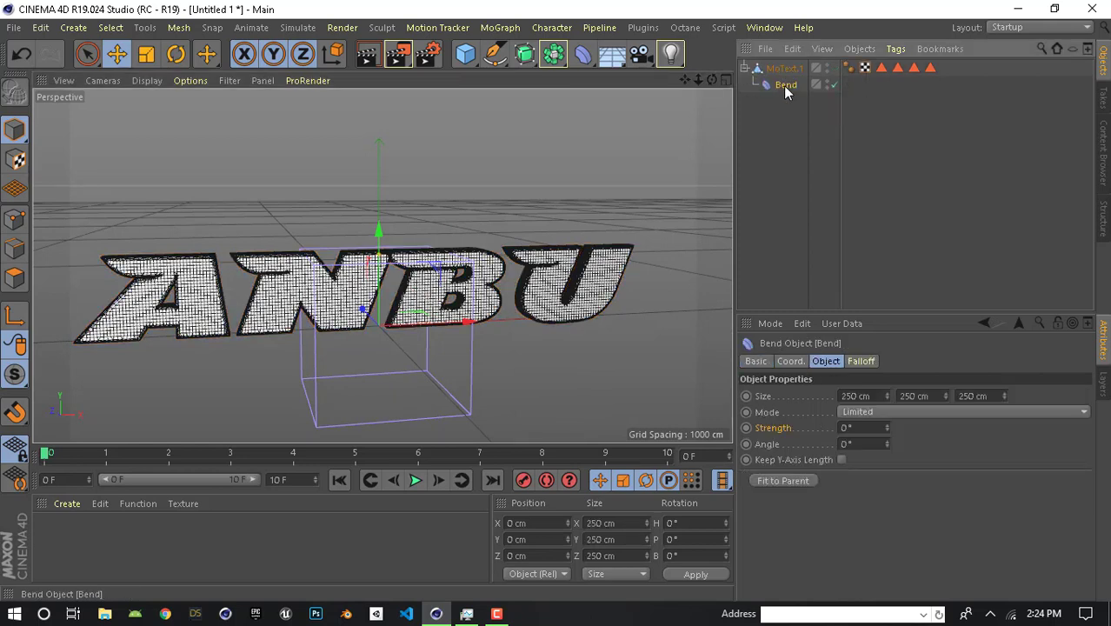
pyautogui.click(783, 480)
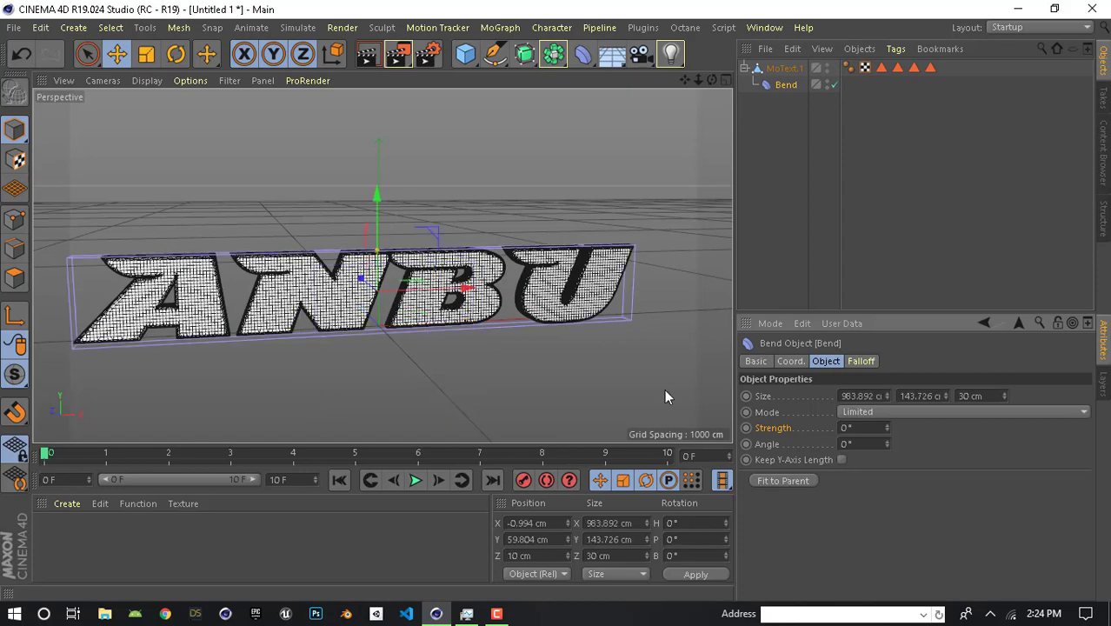
pyautogui.keyDown('alt'); pyautogui.moveTo(664, 397); pyautogui.dragTo(402, 279); pyautogui.keyUp('alt')
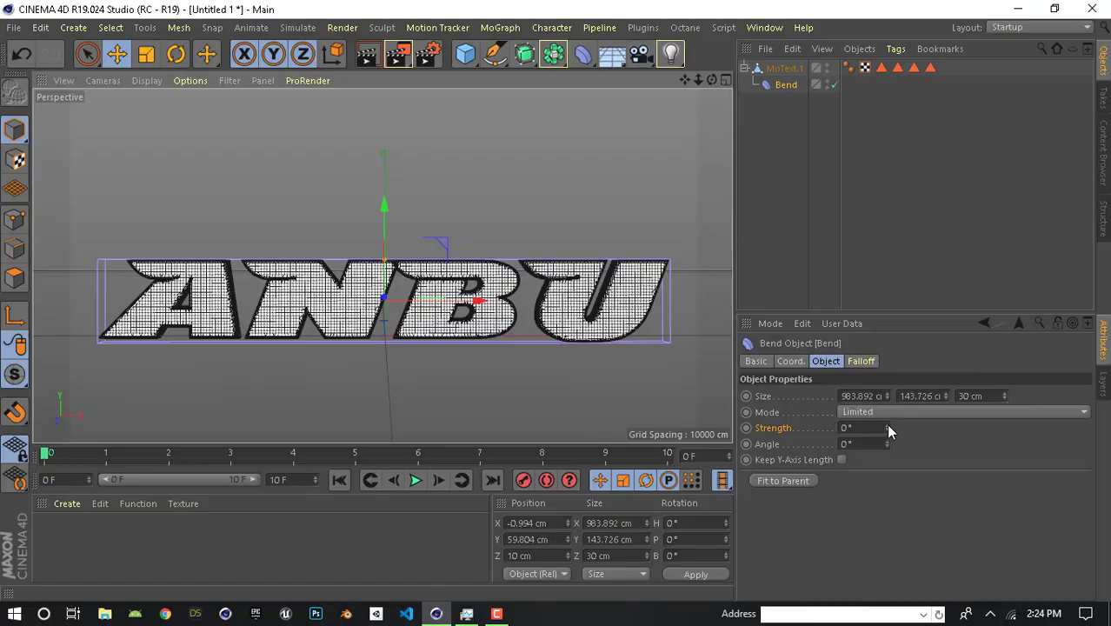
pyautogui.moveTo(887, 426); pyautogui.dragTo(849, 428)
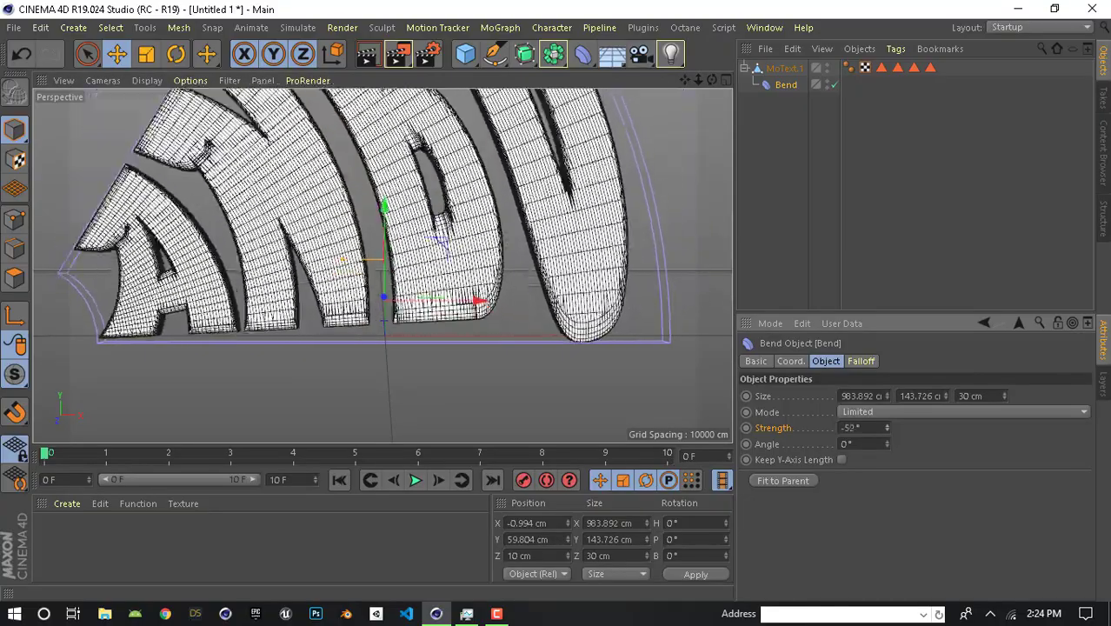
pyautogui.hotkey('ctrl', 'z')
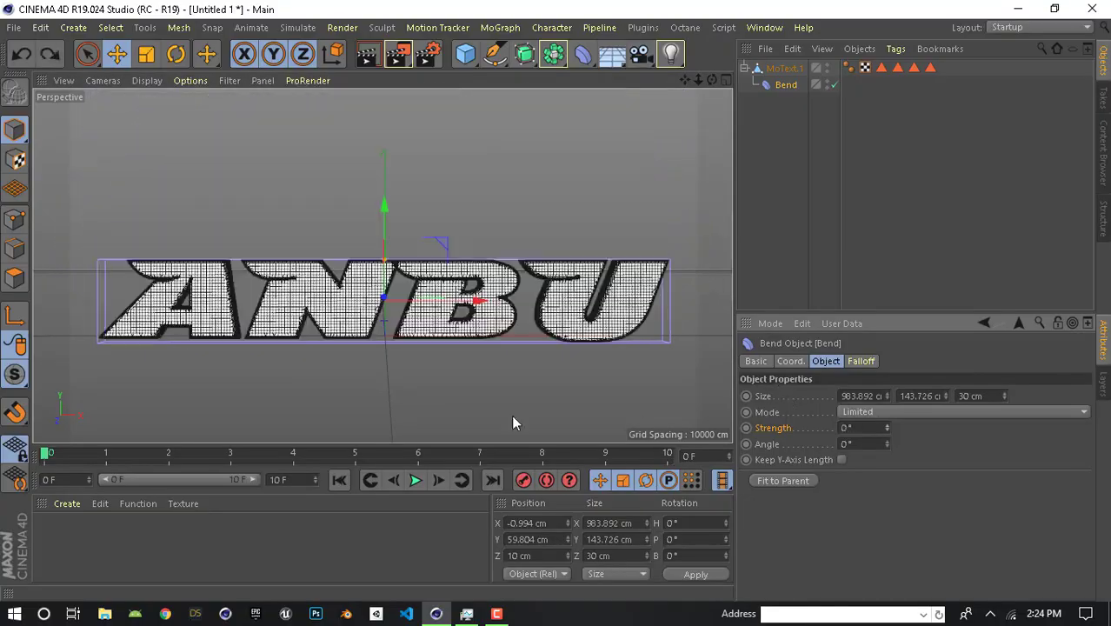
# - Key Bend Strength at 0° on frame 0 and 9° on frame 1
pyautogui.keyDown('ctrl'); pyautogui.click(746, 428); pyautogui.keyUp('ctrl')
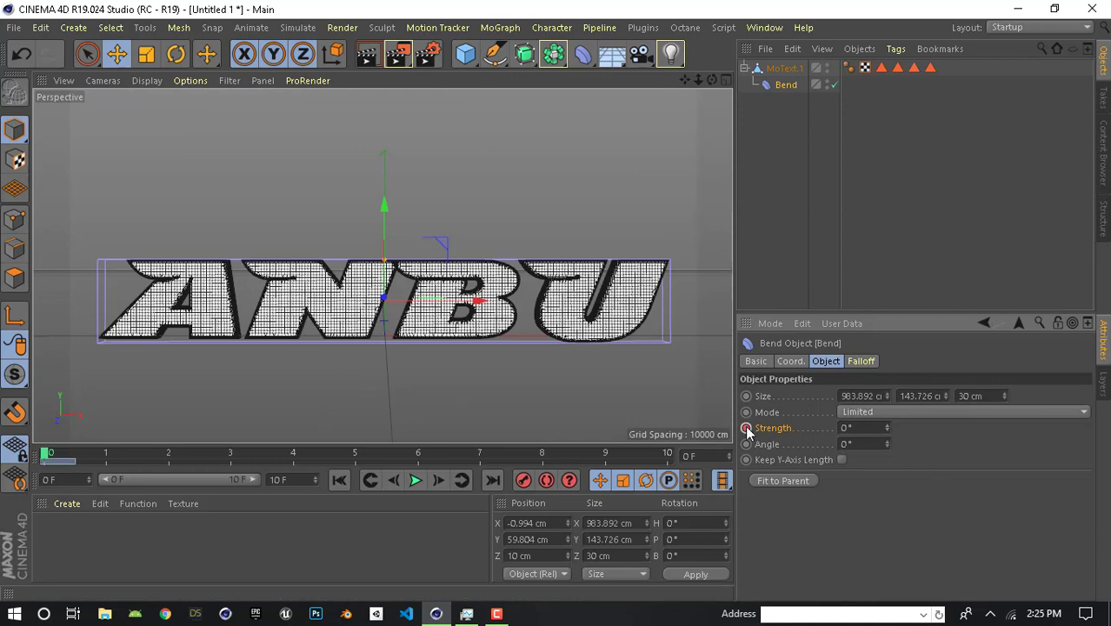
pyautogui.moveTo(889, 427); pyautogui.dragTo(896, 418)
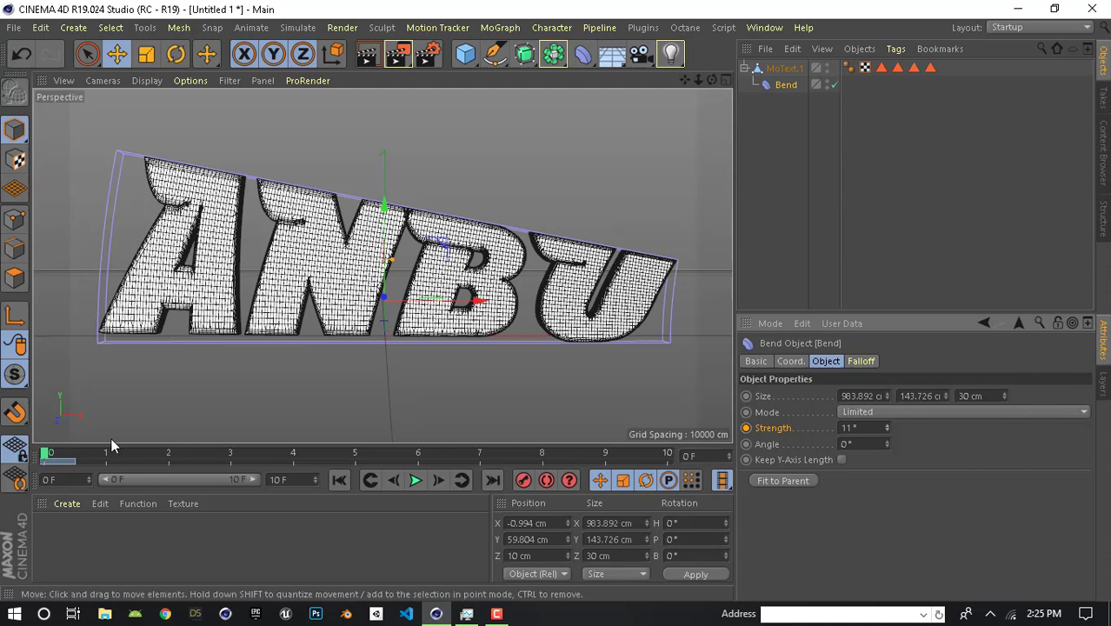
pyautogui.hotkey('ctrl', 'z')
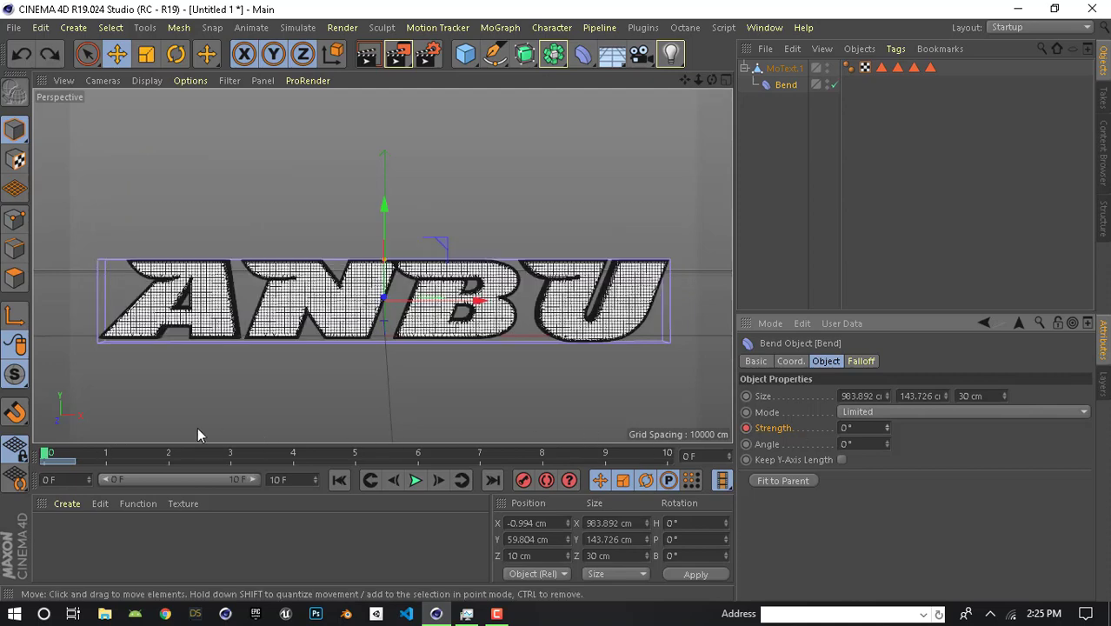
pyautogui.moveTo(49, 458); pyautogui.dragTo(98, 465)
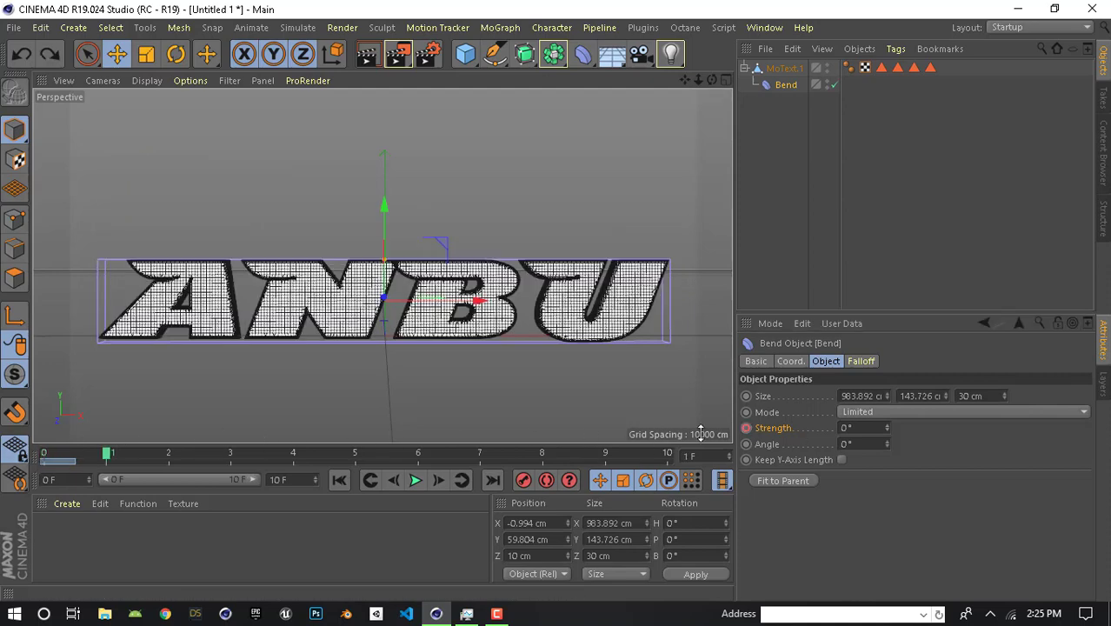
pyautogui.moveTo(885, 428); pyautogui.dragTo(884, 408)
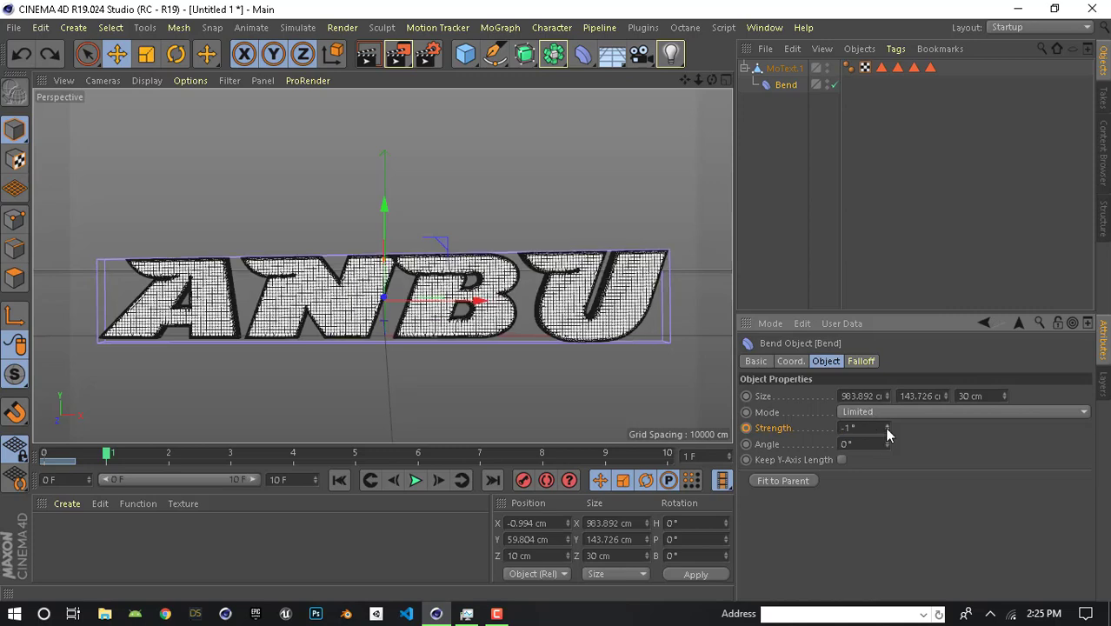
pyautogui.click(746, 428)
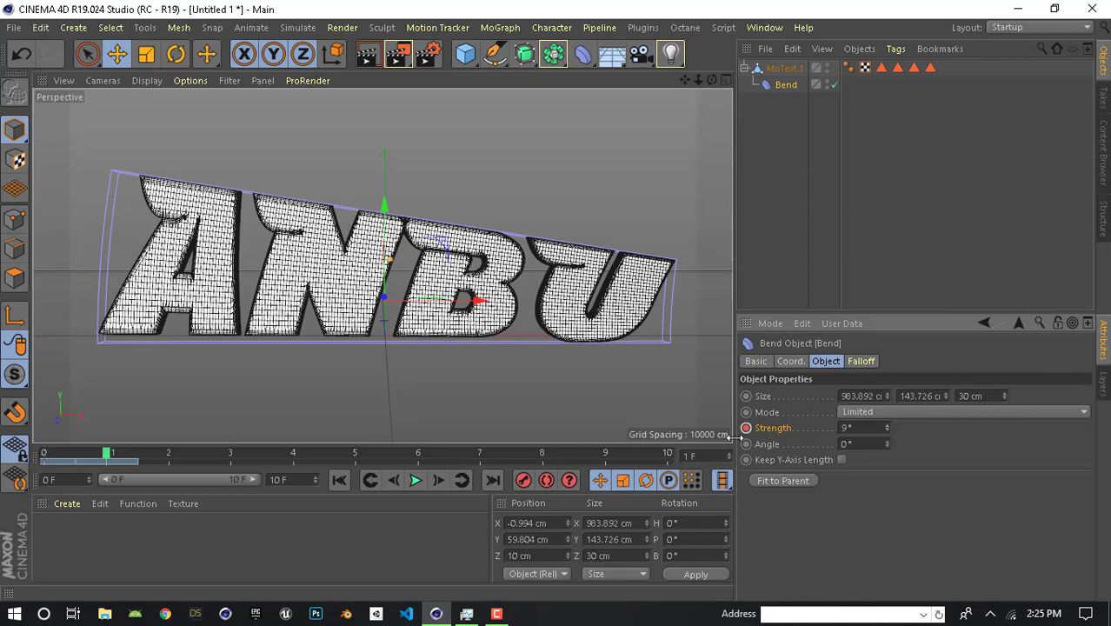
# - Key Bend Strength at -9° on frame 2 and 12° on frame 3
pyautogui.moveTo(113, 454); pyautogui.dragTo(170, 457)
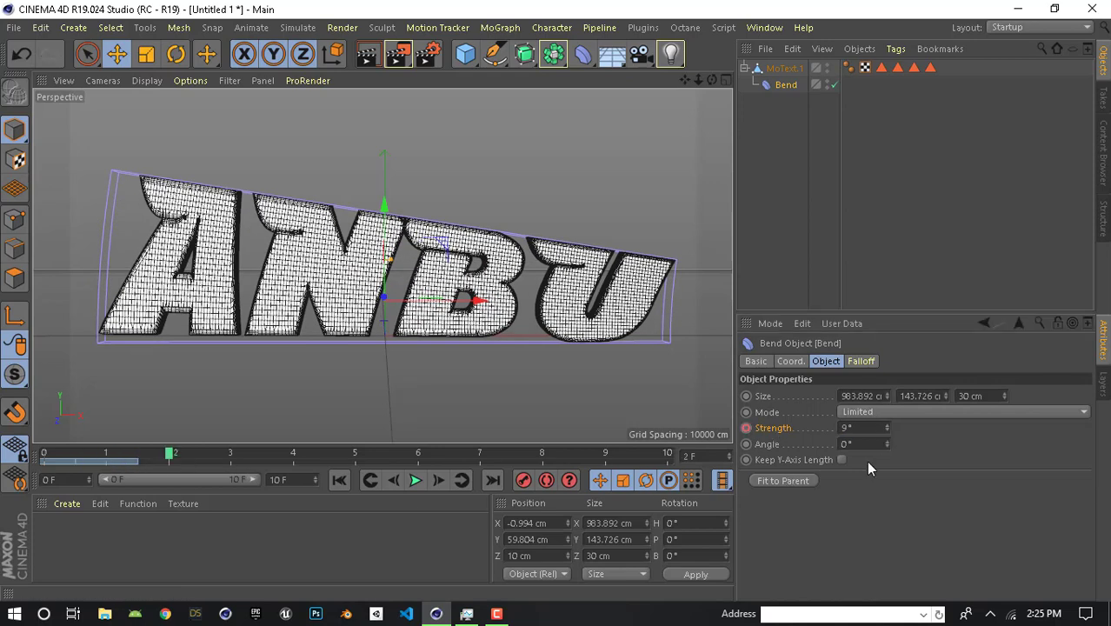
pyautogui.doubleClick(869, 427)
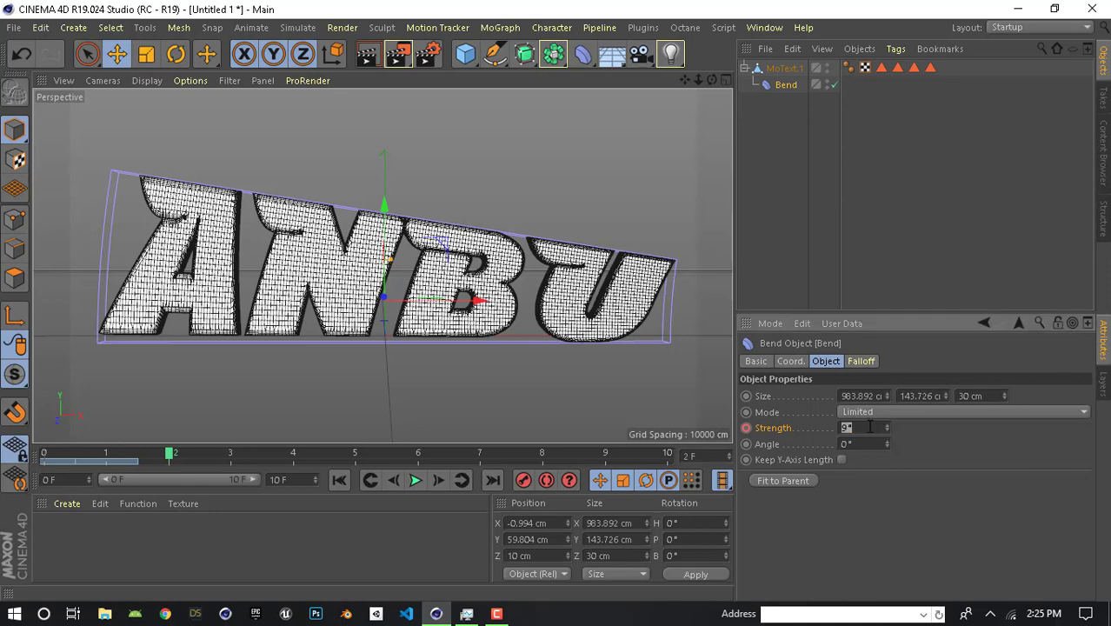
pyautogui.write('-9')
pyautogui.press('Return')
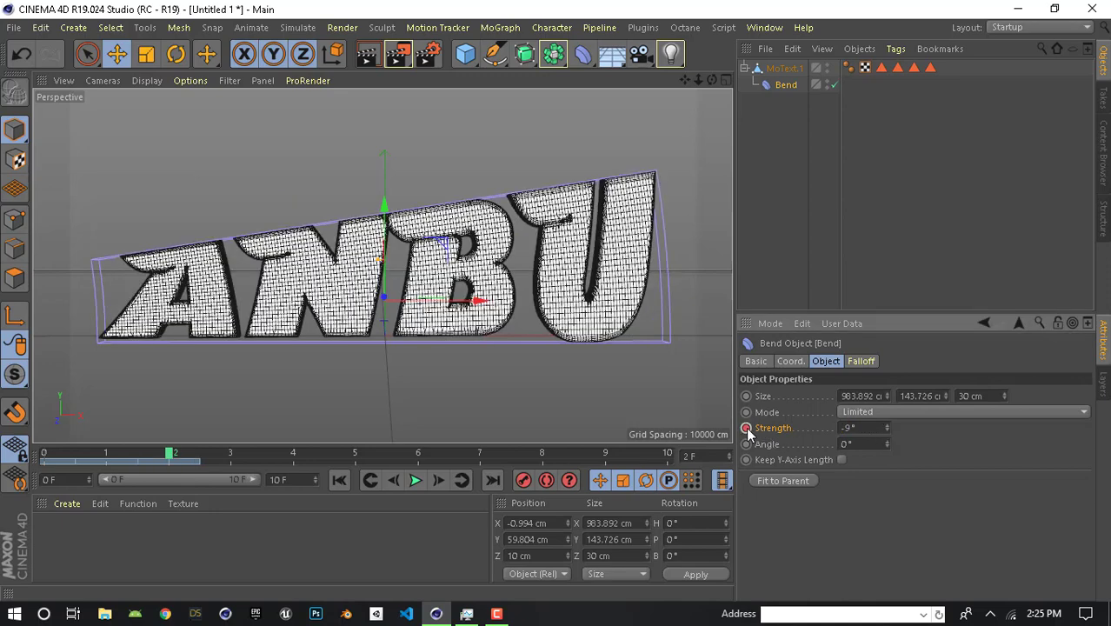
pyautogui.keyDown('ctrl'); pyautogui.click(746, 428); pyautogui.keyUp('ctrl')
pyautogui.moveTo(171, 453); pyautogui.dragTo(222, 457)
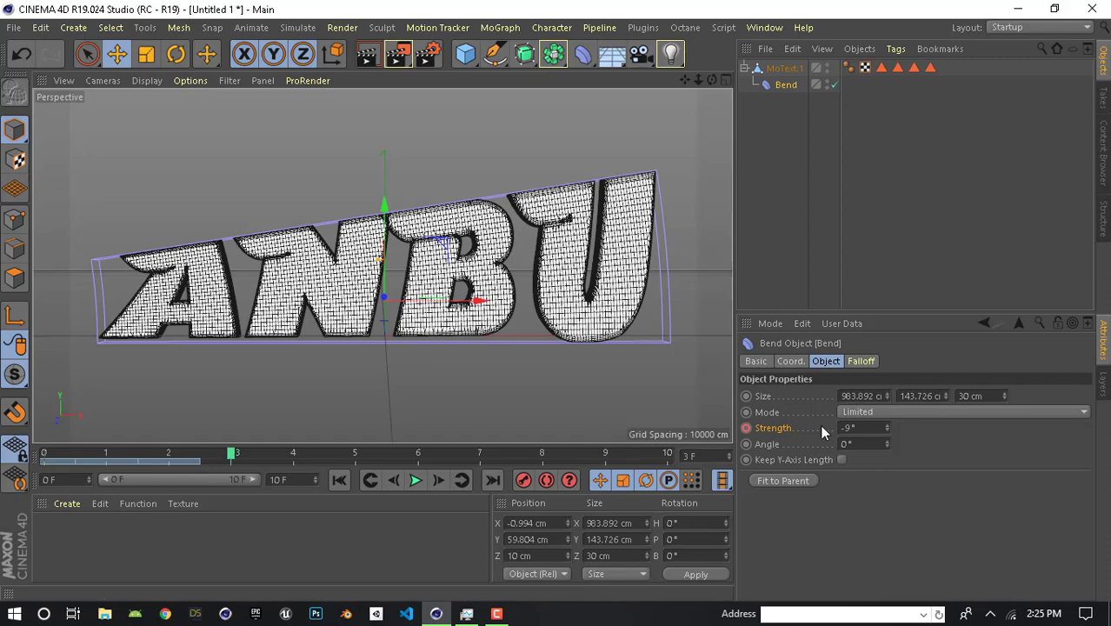
pyautogui.moveTo(888, 428); pyautogui.dragTo(750, 434)
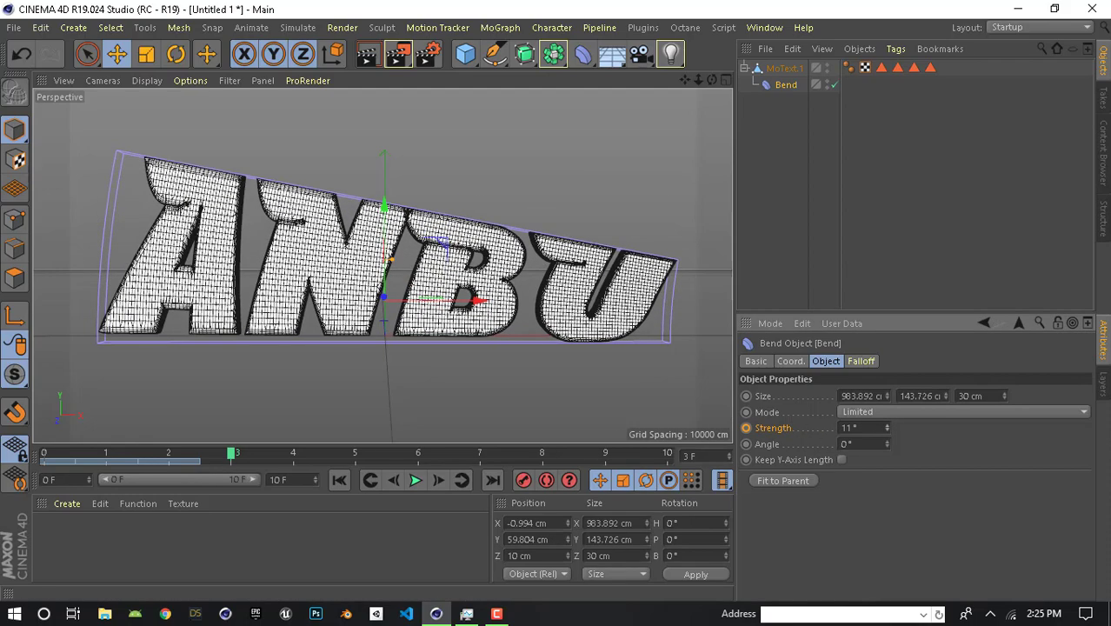
pyautogui.click(746, 428)
# - Key Bend Strength at -11° on frame 4 and 18° on frame 5
pyautogui.moveTo(233, 456); pyautogui.dragTo(294, 459)
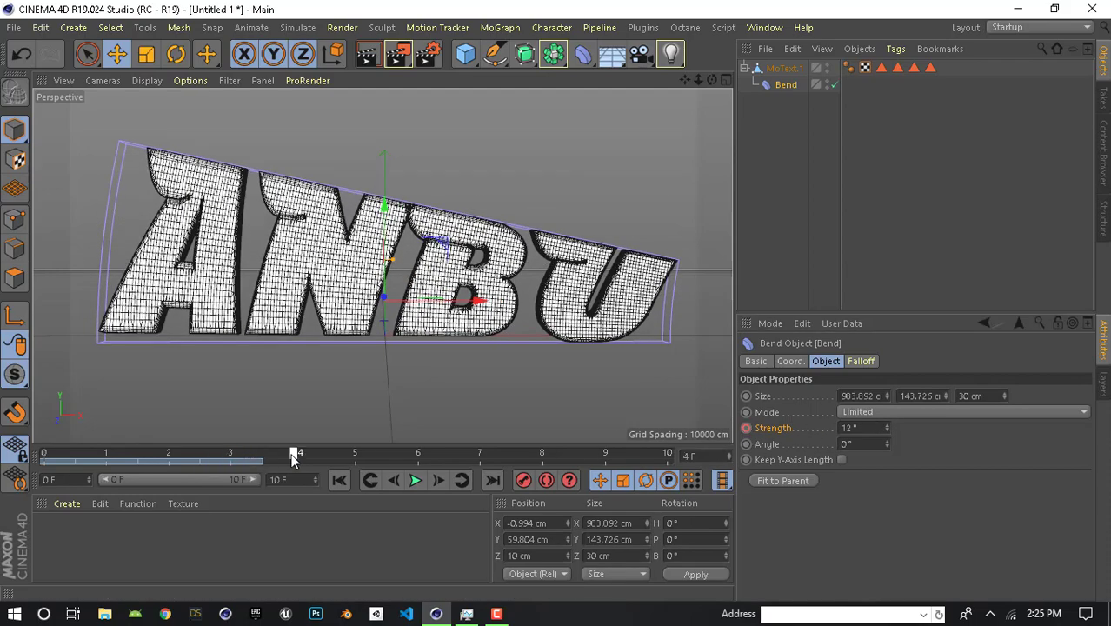
pyautogui.click(861, 426)
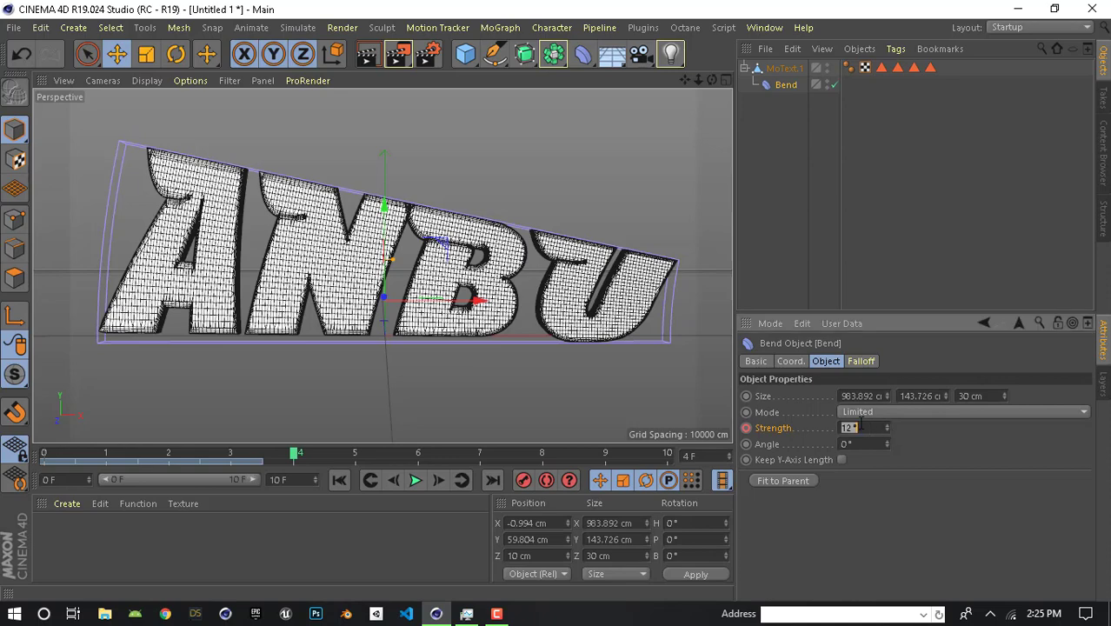
pyautogui.write('-11')
pyautogui.press('Return')
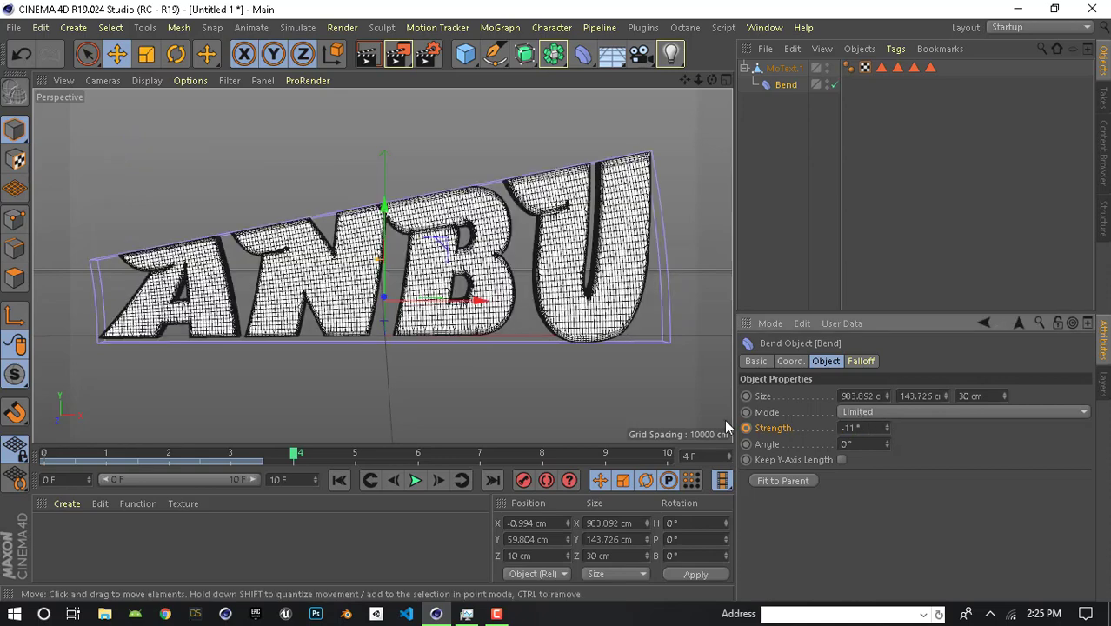
pyautogui.moveTo(298, 457); pyautogui.dragTo(358, 459)
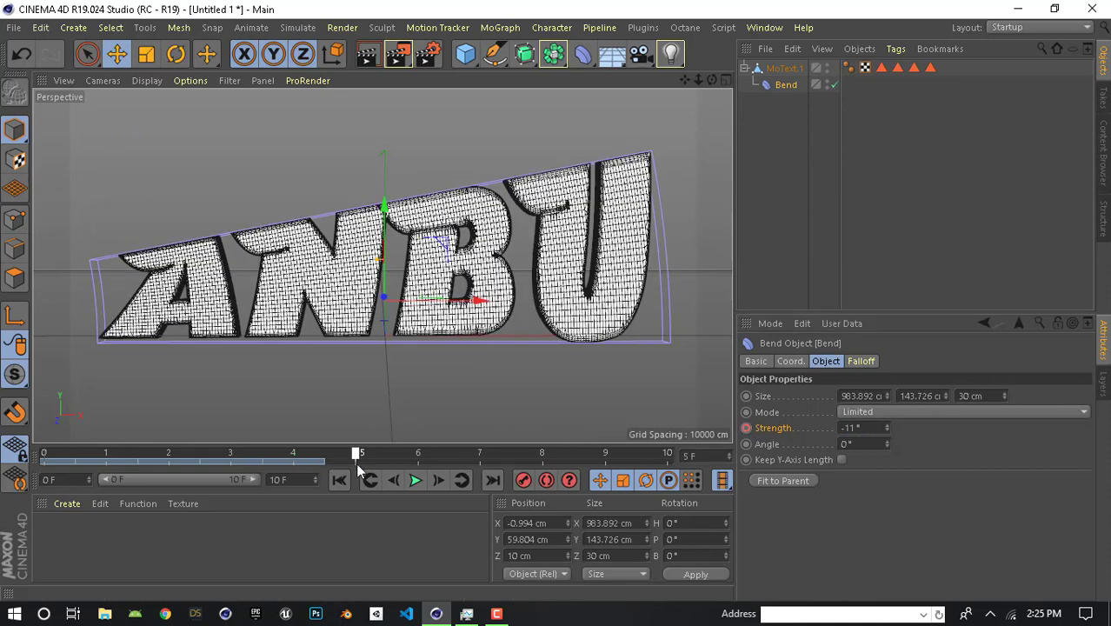
pyautogui.click(867, 428)
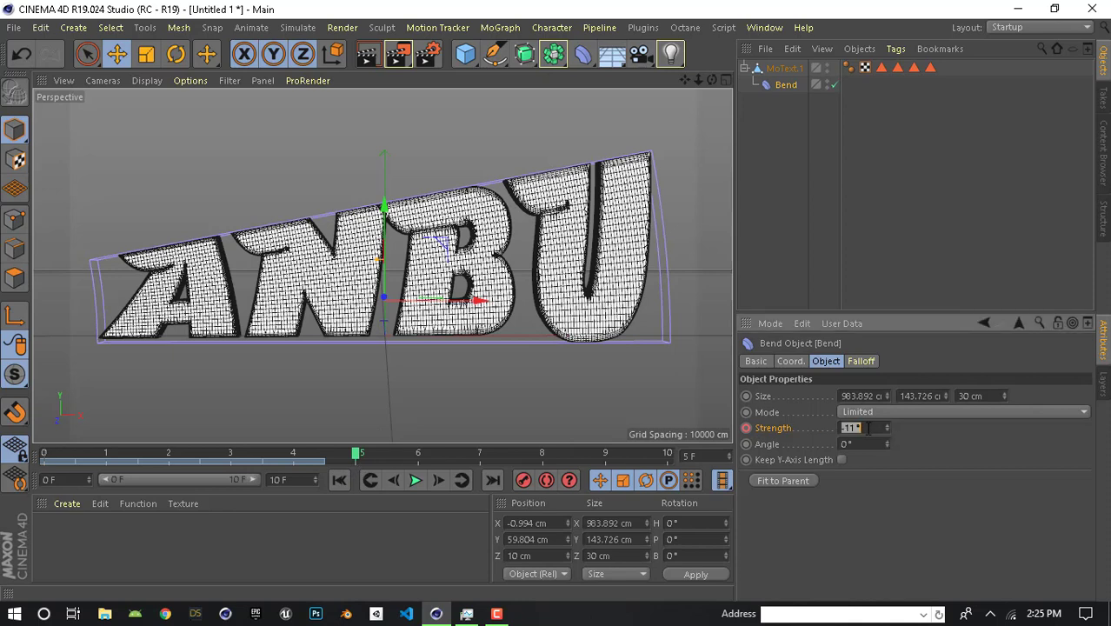
pyautogui.write('18')
pyautogui.press('Return')
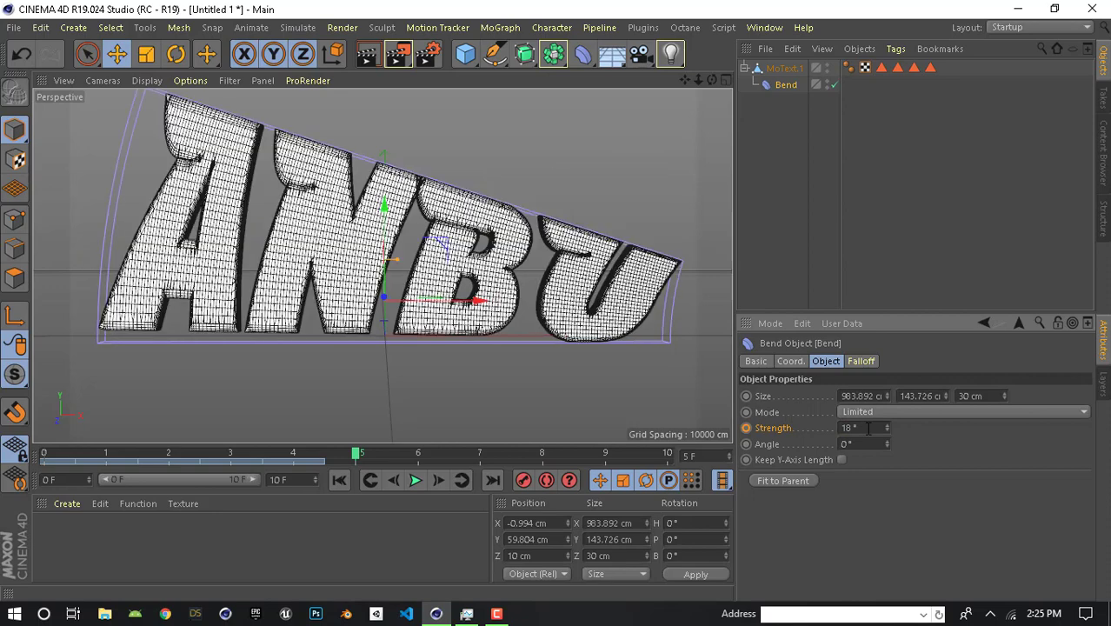
pyautogui.keyDown('ctrl'); pyautogui.click(746, 428); pyautogui.keyUp('ctrl')
# - Key Bend Strength at -18° on frame 6 and 20° on frame 7
pyautogui.moveTo(357, 455); pyautogui.dragTo(420, 456)
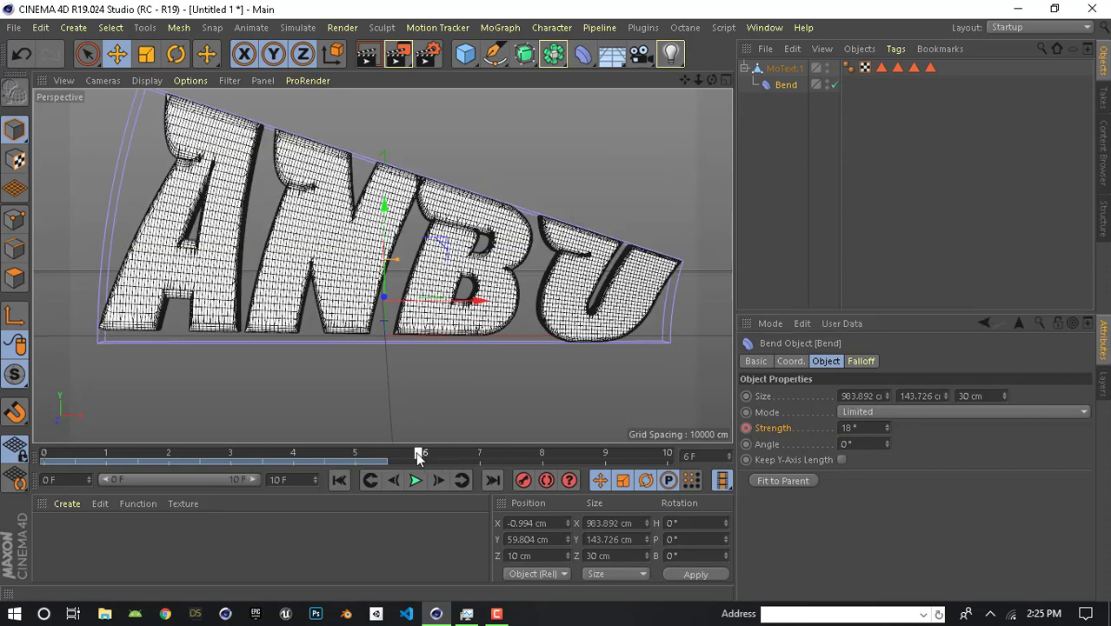
pyautogui.click(852, 428)
pyautogui.write('-18')
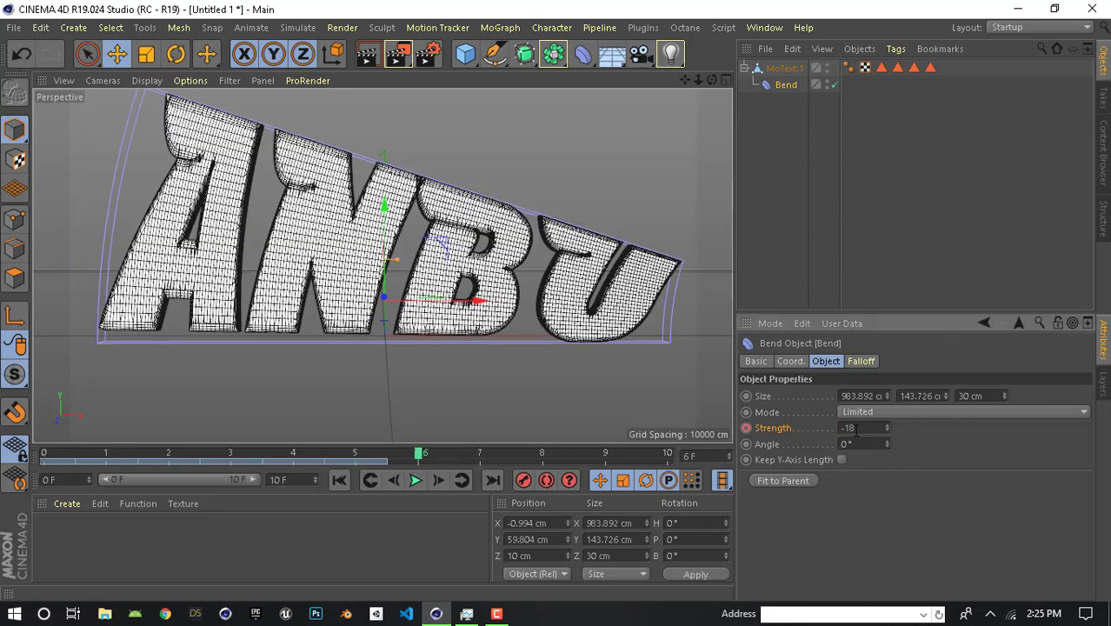
pyautogui.press('Return')
pyautogui.keyDown('ctrl'); pyautogui.click(746, 428); pyautogui.keyUp('ctrl')
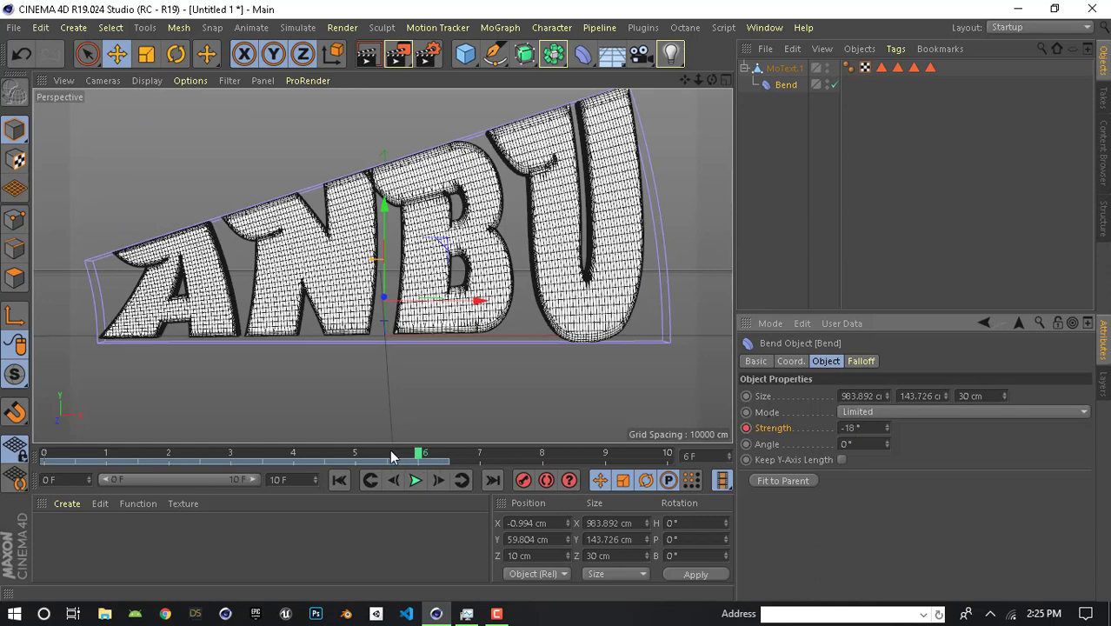
pyautogui.click(464, 465)
pyautogui.click(880, 428)
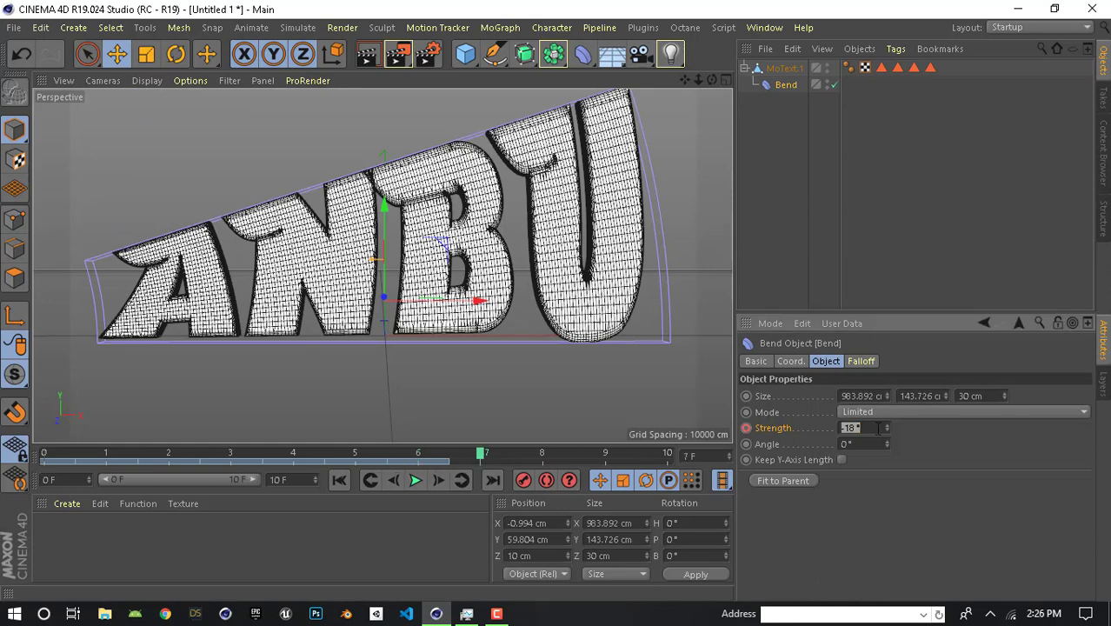
pyautogui.write('20')
pyautogui.press('Return')
pyautogui.keyDown('ctrl'); pyautogui.click(747, 427); pyautogui.keyUp('ctrl')
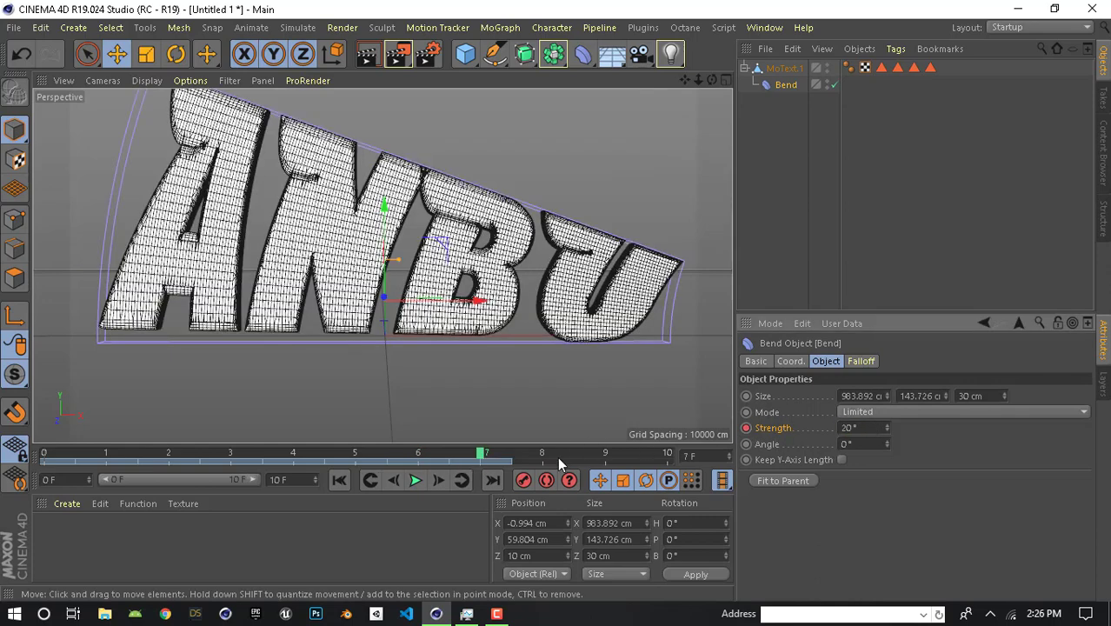
# - Key Bend Strength at -20° on frame 8 and 22° on frame 9
pyautogui.click(543, 453)
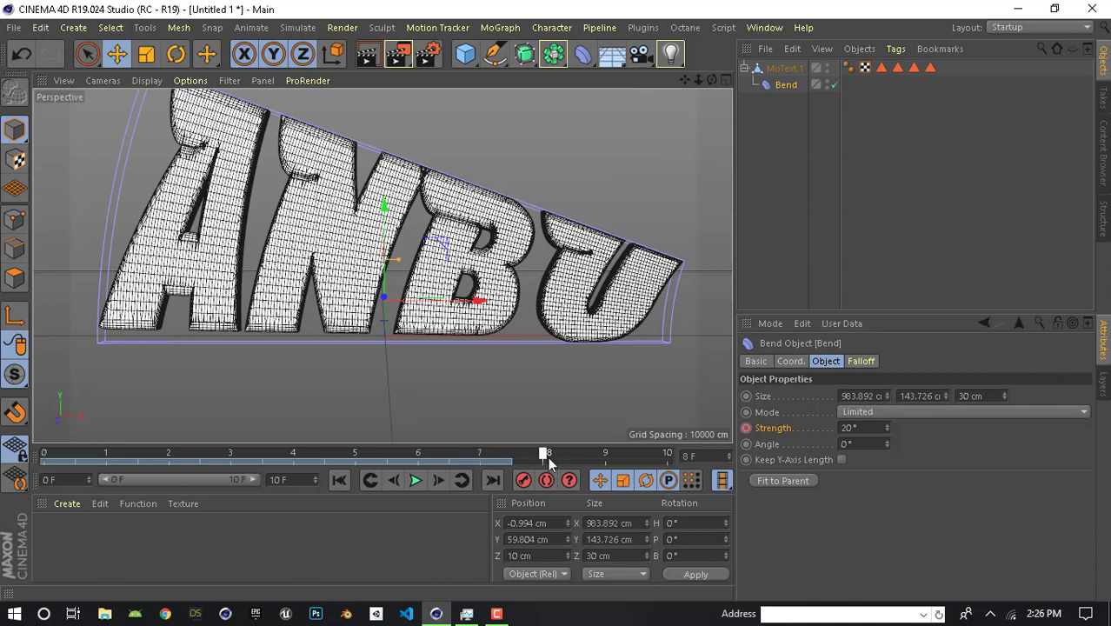
pyautogui.doubleClick(861, 426)
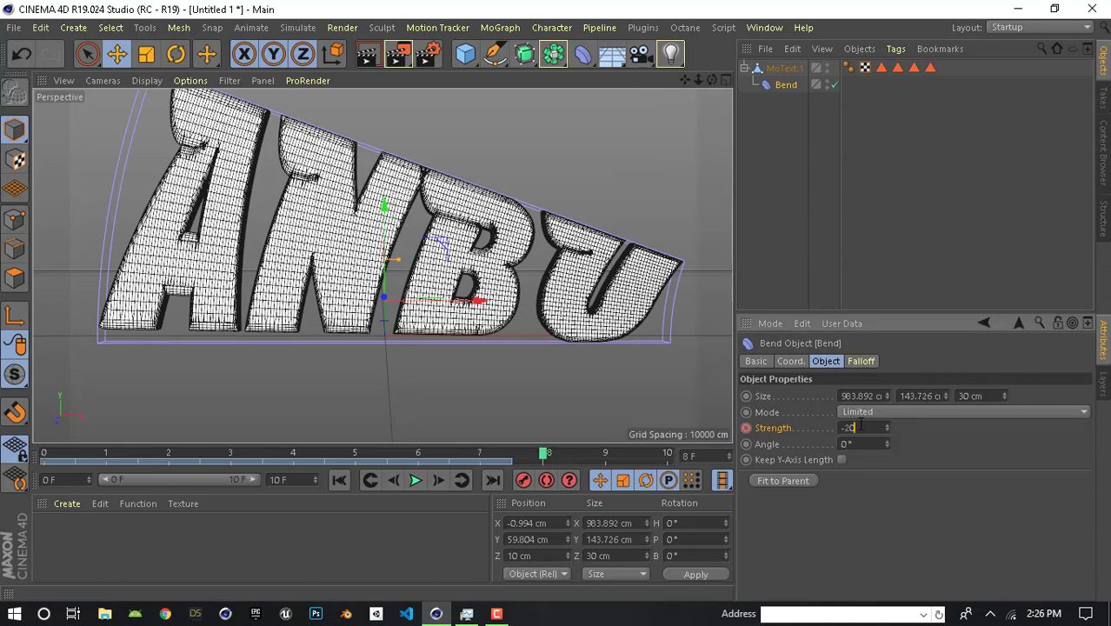
pyautogui.write('-20')
pyautogui.press('Return')
pyautogui.press('F9')
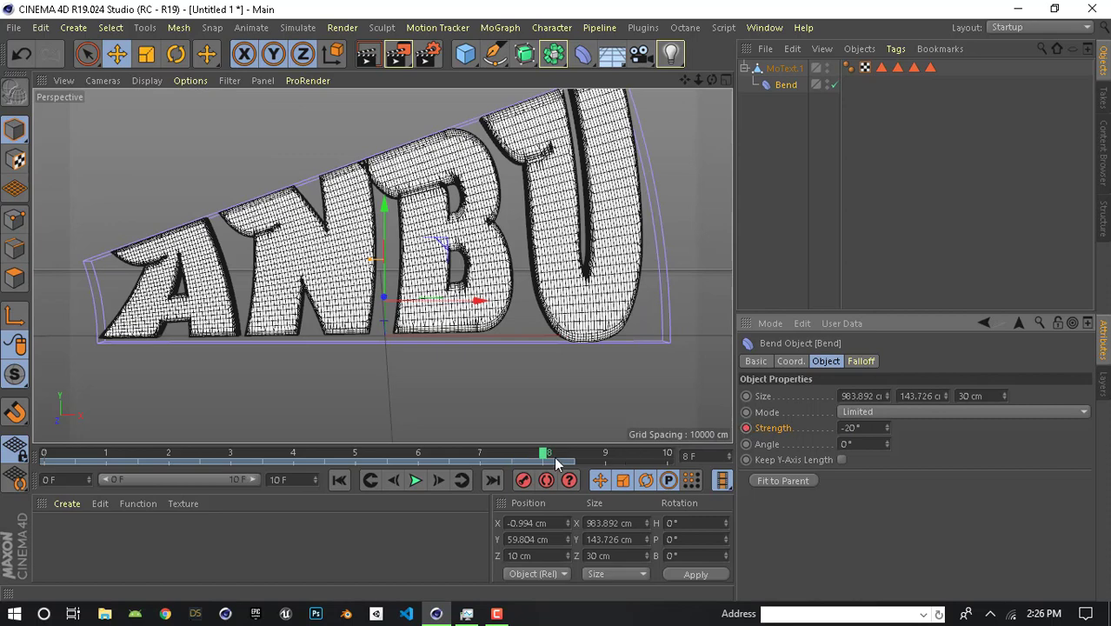
pyautogui.doubleClick(865, 427)
pyautogui.write('22')
pyautogui.press('Return')
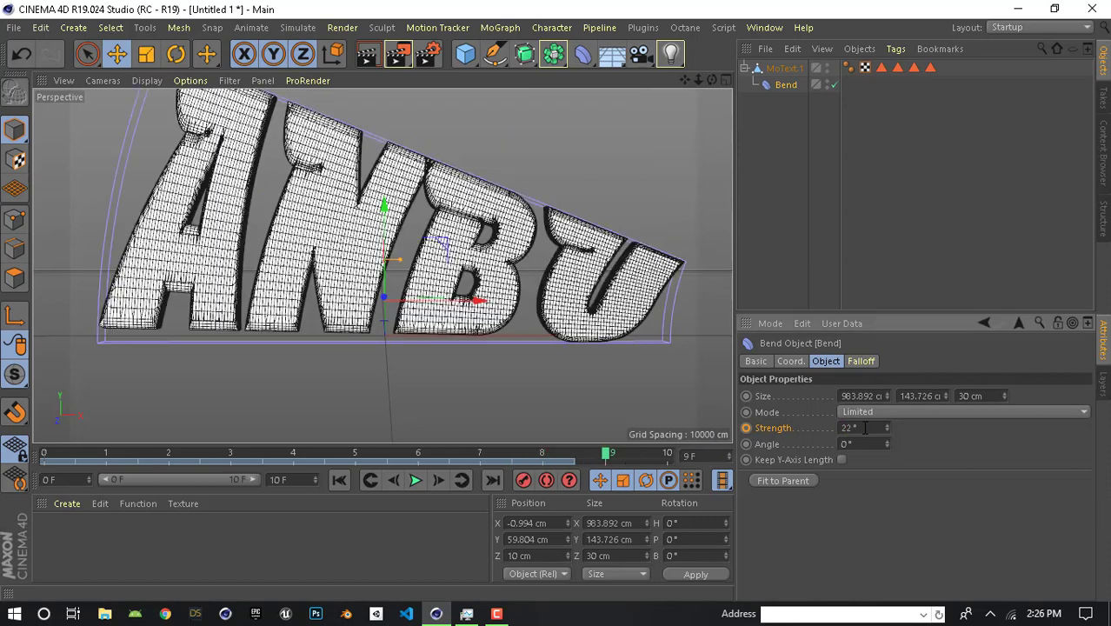
pyautogui.keyDown('ctrl'); pyautogui.click(751, 428); pyautogui.keyUp('ctrl')
pyautogui.moveTo(614, 459); pyautogui.dragTo(694, 456)
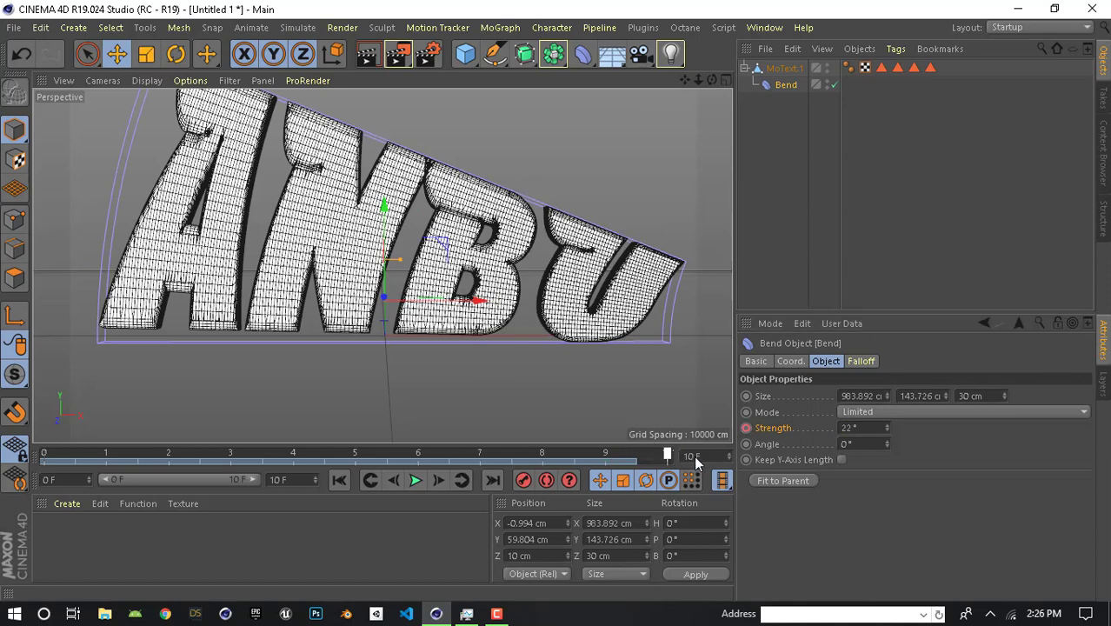
pyautogui.click(857, 427)
pyautogui.write('0')
# - Set Bend Strength to 0° on frame 10 and record its keyframe
pyautogui.press('Return')
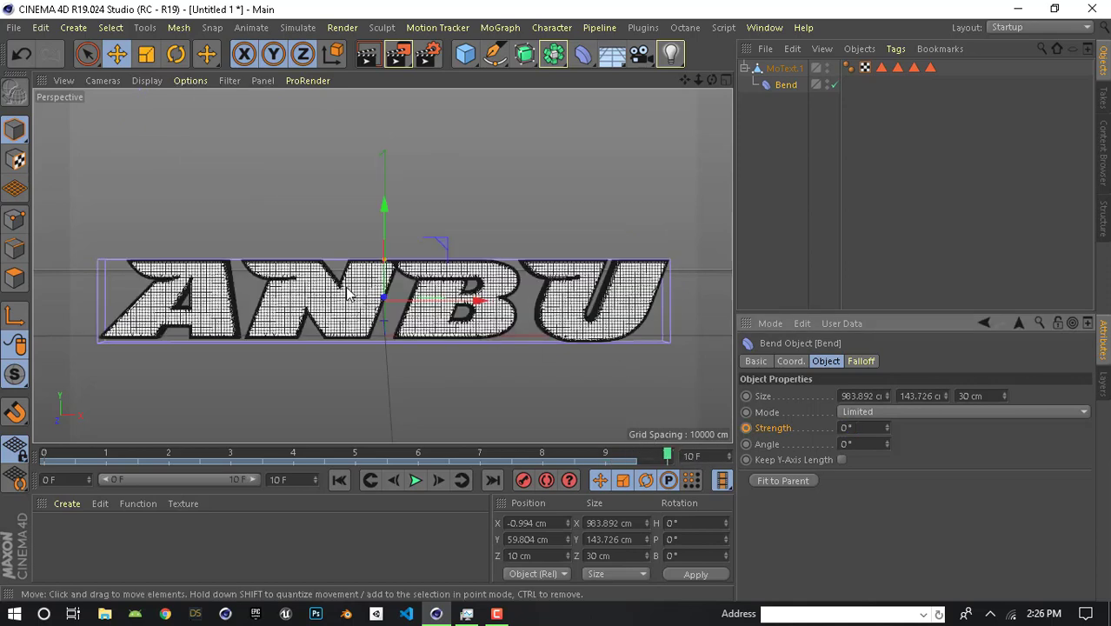
pyautogui.keyDown('alt'); pyautogui.moveTo(348, 294); pyautogui.dragTo(324, 351); pyautogui.keyUp('alt')
pyautogui.keyDown('alt'); pyautogui.moveTo(311, 310); pyautogui.dragTo(365, 316); pyautogui.keyUp('alt')
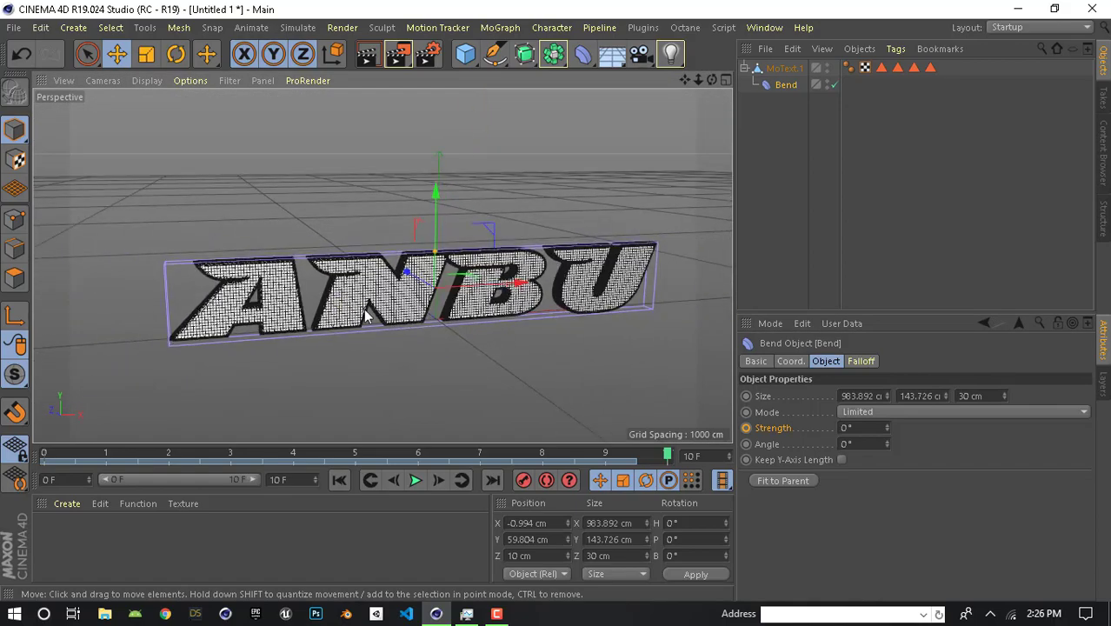
pyautogui.scroll(3, 491, 315)
pyautogui.scroll(-1, 496, 314)
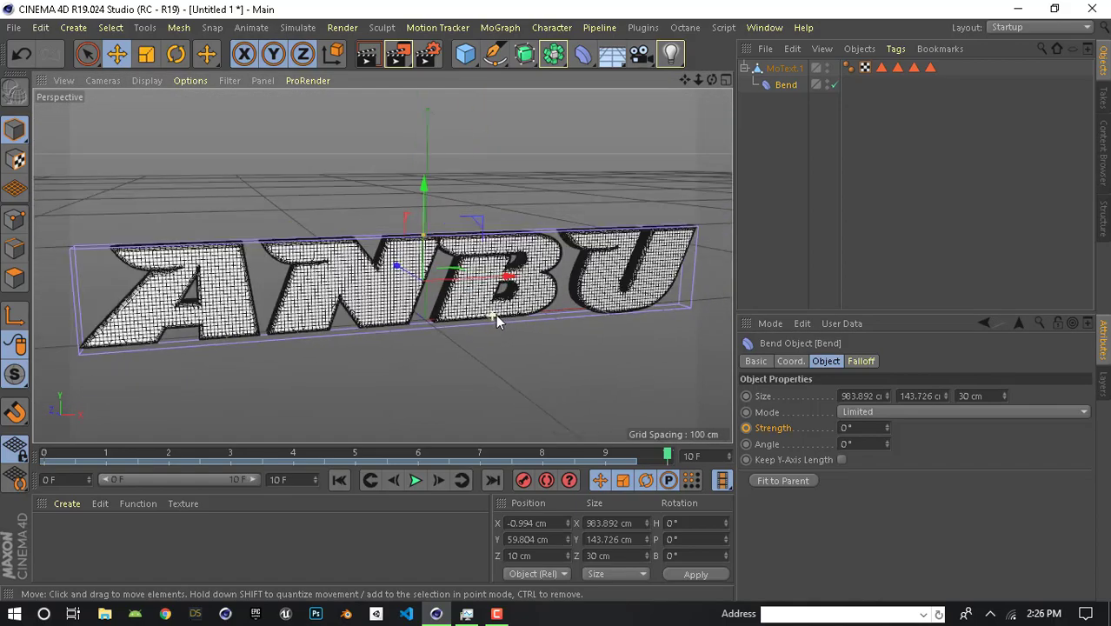
pyautogui.click(745, 427)
# - Play the ANBU wobble animation to preview it, then replay it from frame 0
pyautogui.click(416, 481)
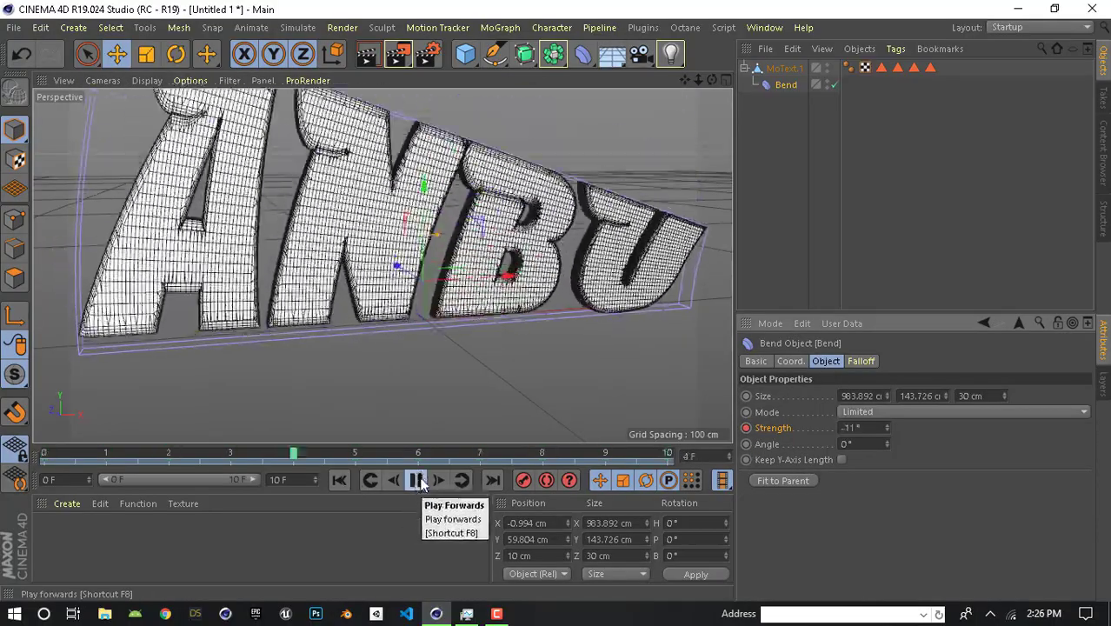
pyautogui.scroll(-2, 484, 349)
pyautogui.scroll(-1, 470, 348)
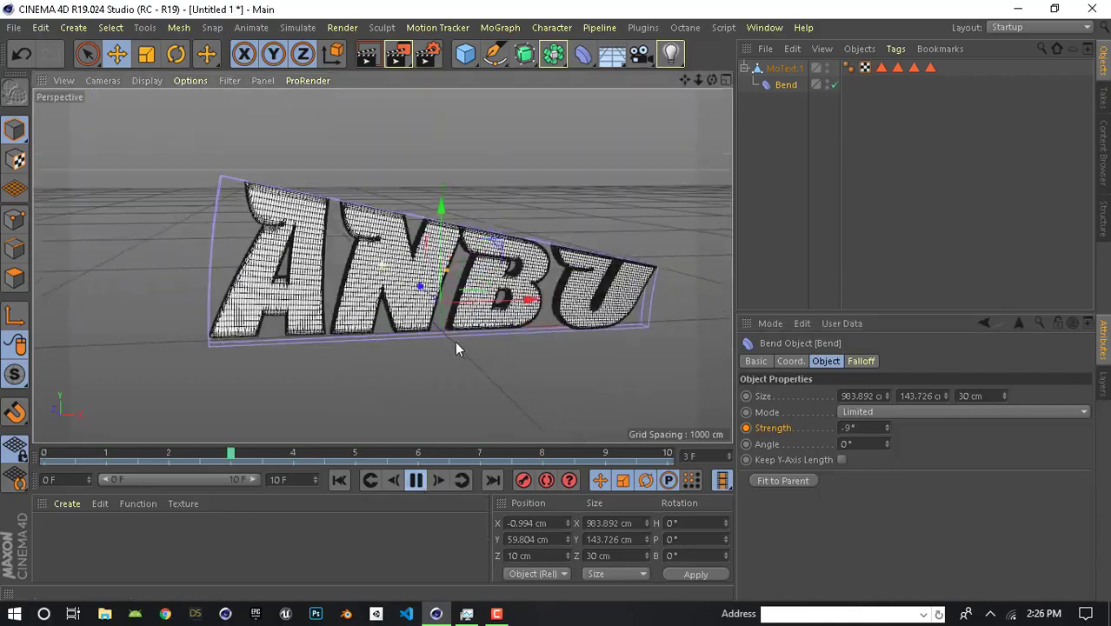
pyautogui.click(417, 481)
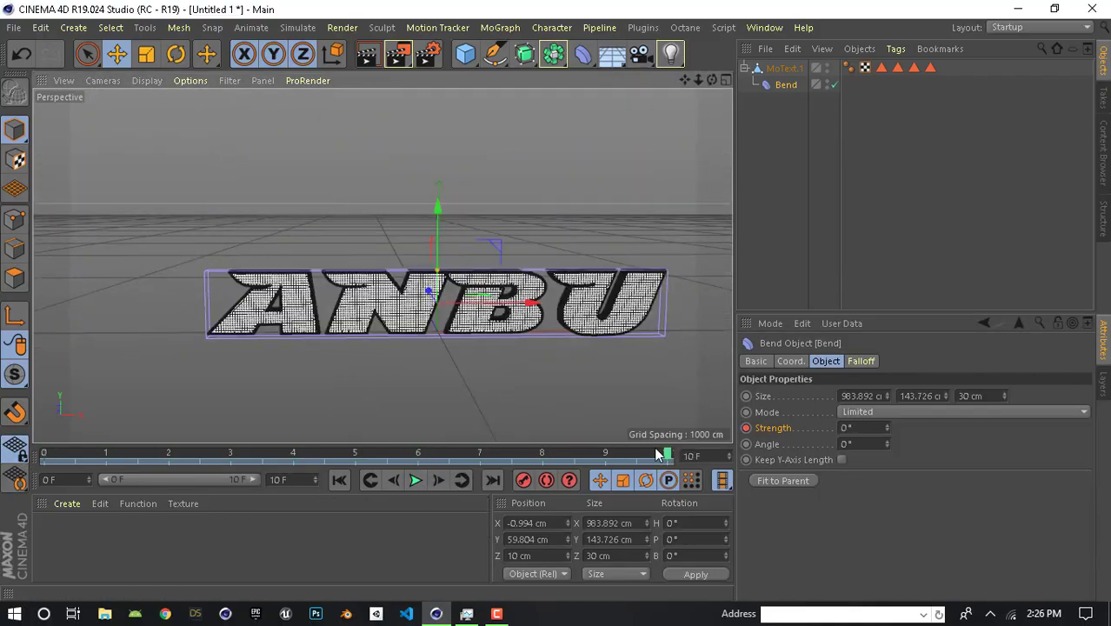
pyautogui.keyDown('alt'); pyautogui.moveTo(484, 309); pyautogui.dragTo(426, 339); pyautogui.keyUp('alt')
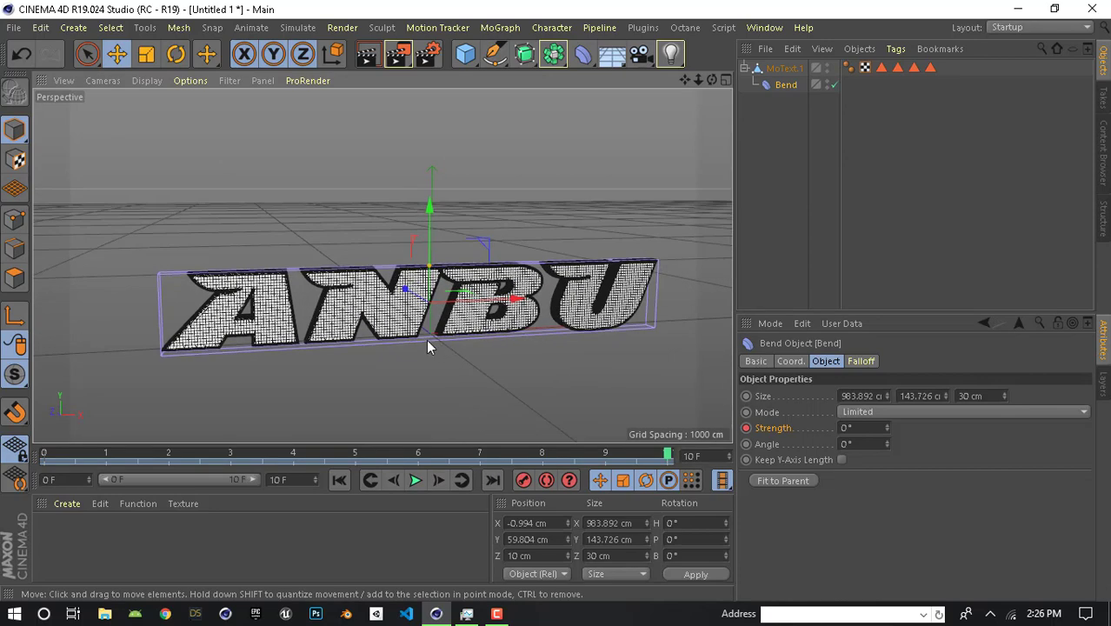
pyautogui.doubleClick(285, 481)
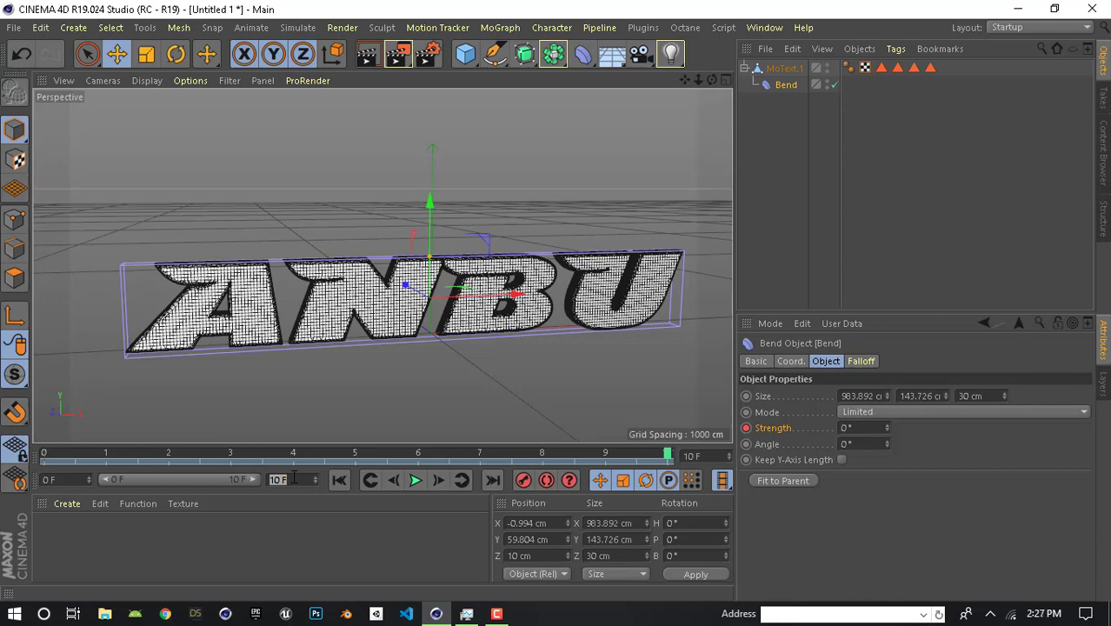
pyautogui.click(339, 480)
pyautogui.click(415, 480)
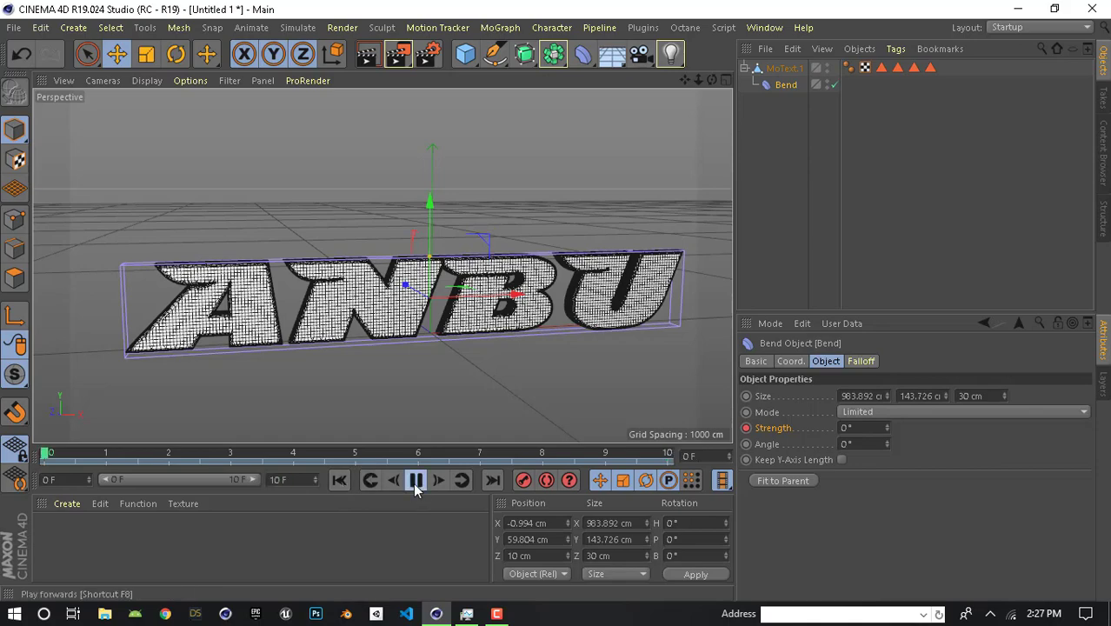
pyautogui.scroll(3, 408, 350)
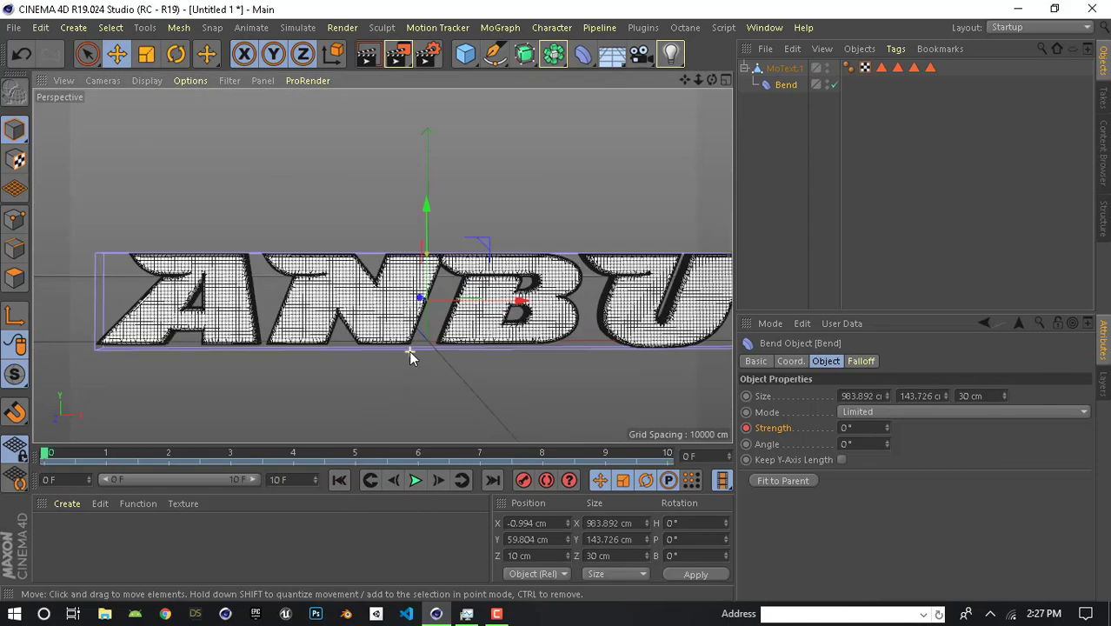
pyautogui.keyDown('alt'); pyautogui.moveTo(438, 366); pyautogui.dragTo(412, 357, button='middle'); pyautogui.keyUp('alt')
# - Select MoText.1 and add hair to it via Simulate > Hair Objects > Add Hair
pyautogui.click(745, 68)
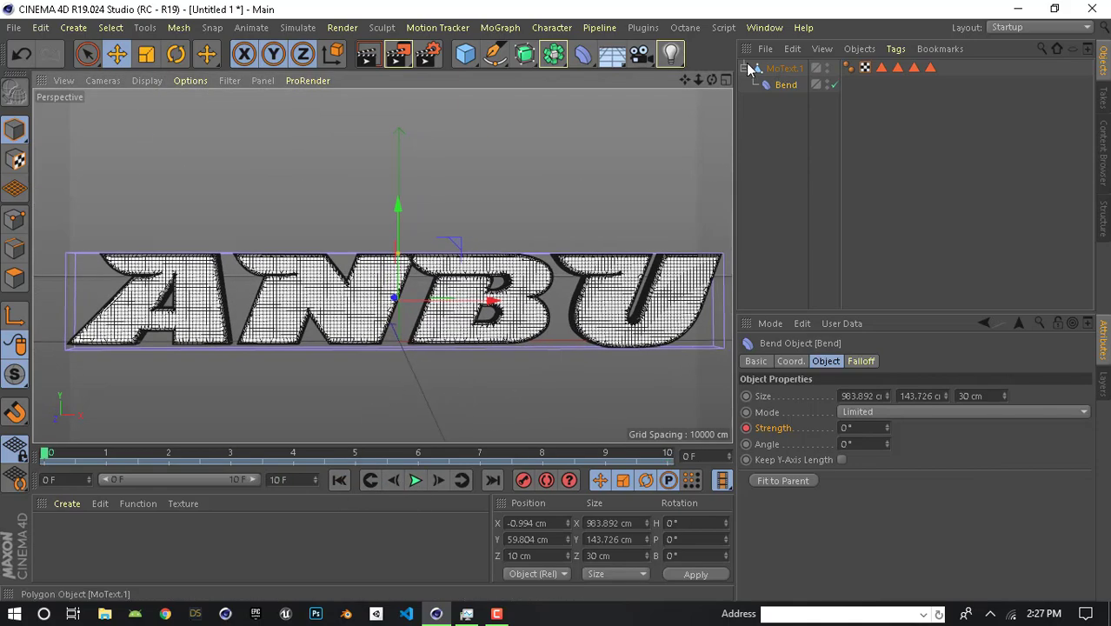
pyautogui.click(795, 69)
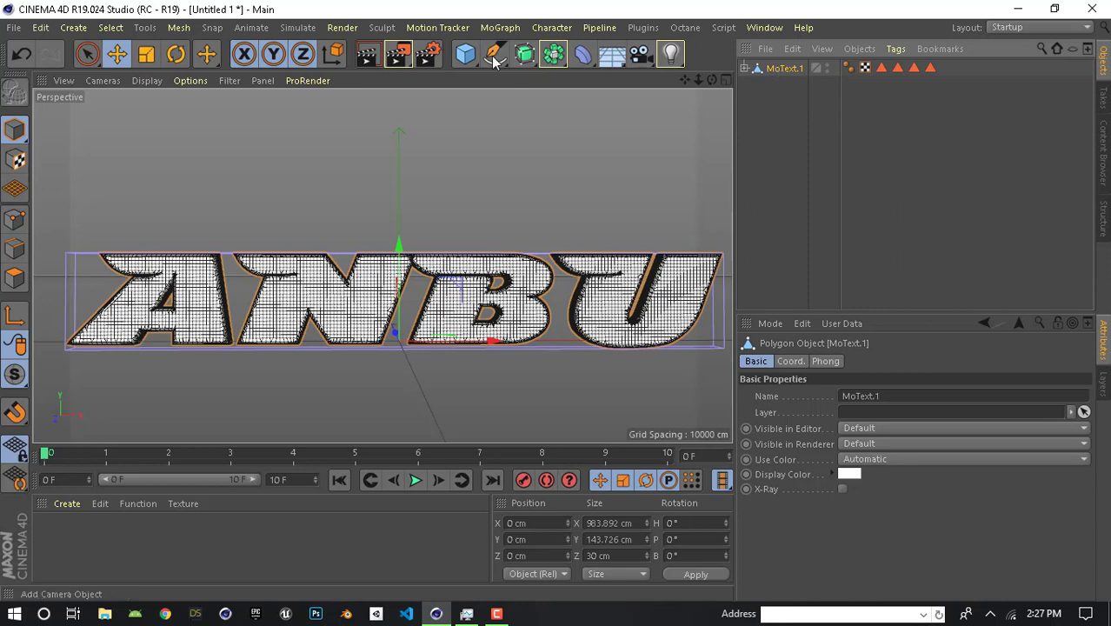
pyautogui.click(297, 27)
pyautogui.moveTo(308, 128)
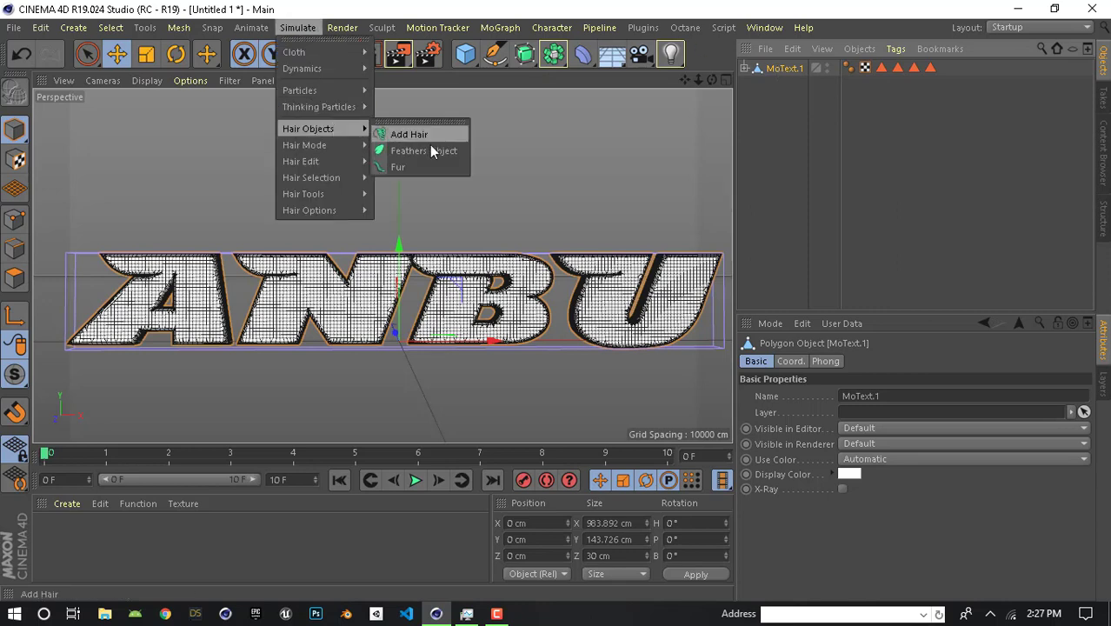
pyautogui.click(428, 131)
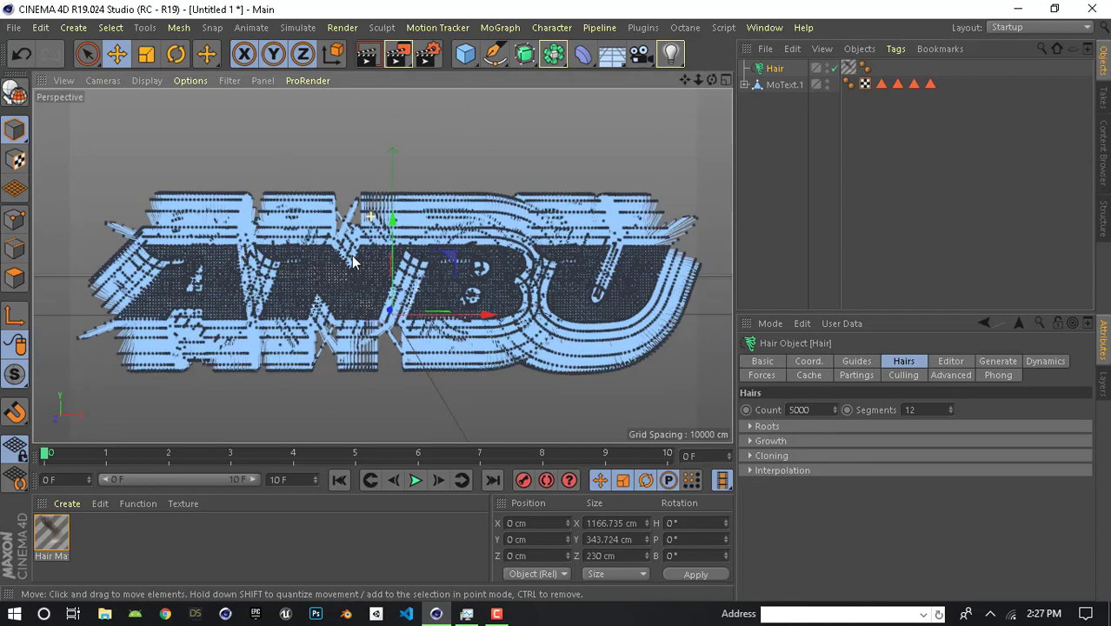
pyautogui.moveTo(369, 217)
pyautogui.keyDown('alt'); pyautogui.mouseDown()
pyautogui.moveTo(420, 286)
pyautogui.moveTo(416, 272)
pyautogui.mouseUp(); pyautogui.keyUp('alt')
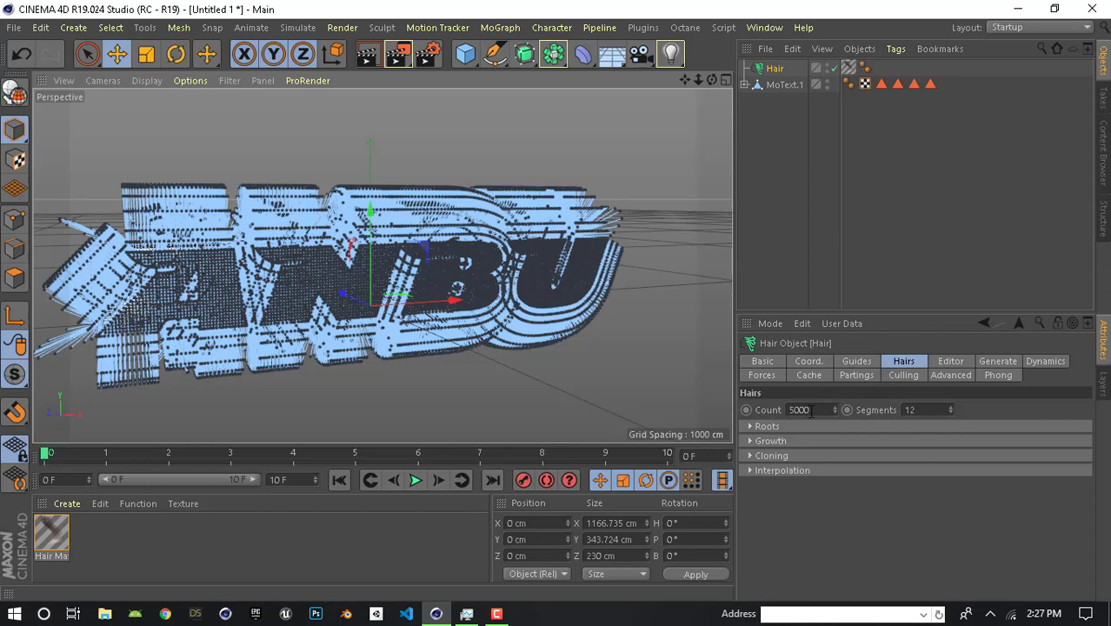
# - Set the hair guide Roots Length to 15 cm, then change it to 20 cm
pyautogui.click(859, 361)
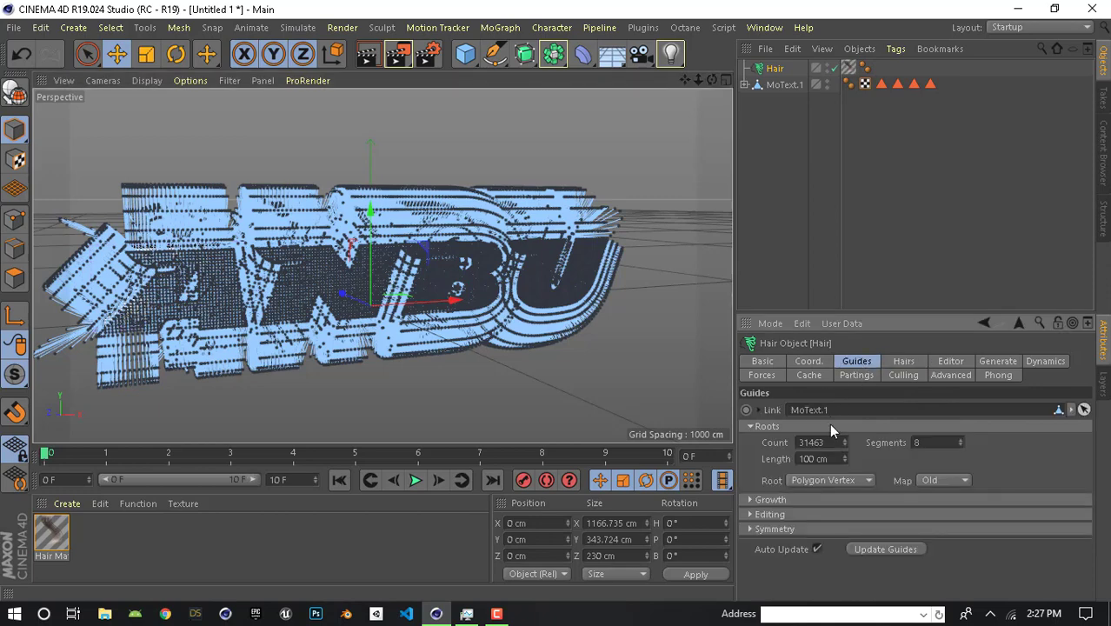
pyautogui.click(828, 461)
pyautogui.write('15')
pyautogui.press('Return')
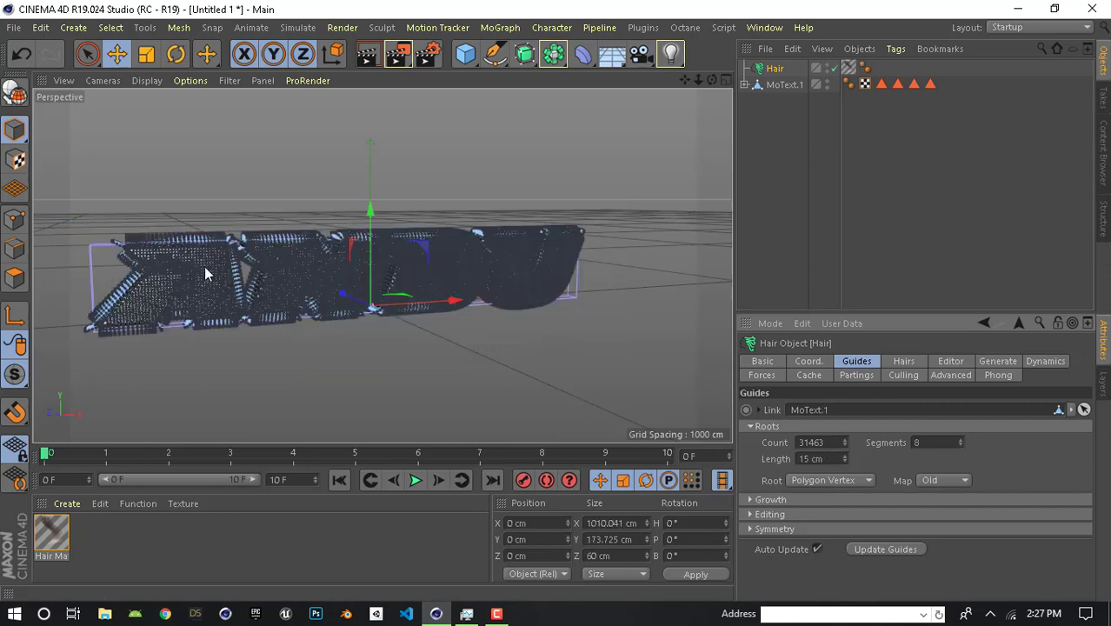
pyautogui.keyDown('alt'); pyautogui.moveTo(204, 275); pyautogui.dragTo(297, 258); pyautogui.keyUp('alt')
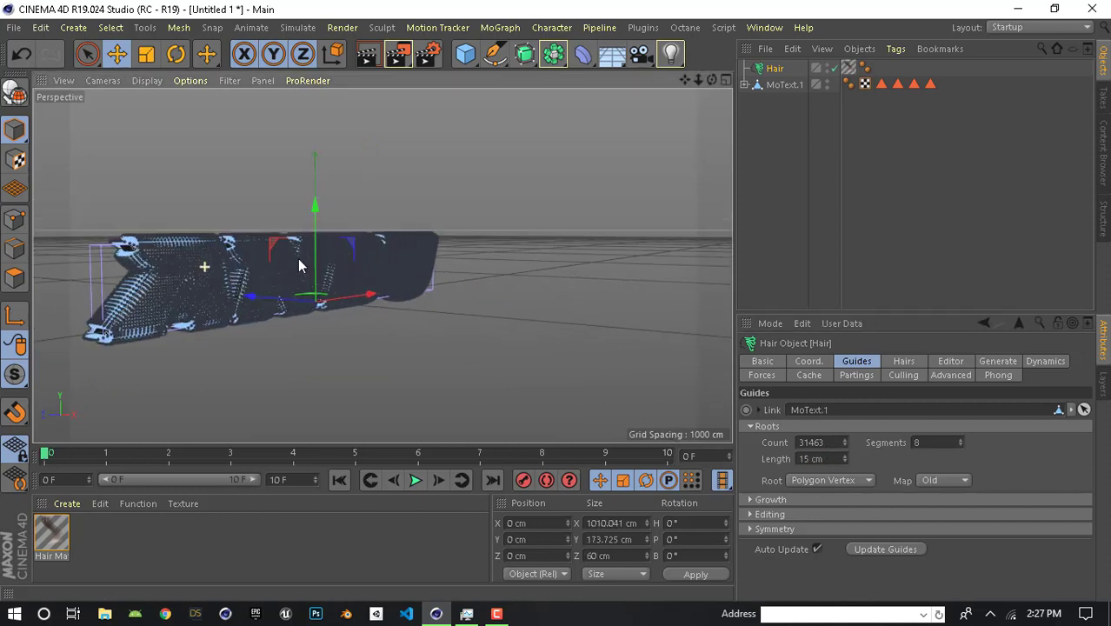
pyautogui.click(810, 461)
pyautogui.write('20')
pyautogui.press('Return')
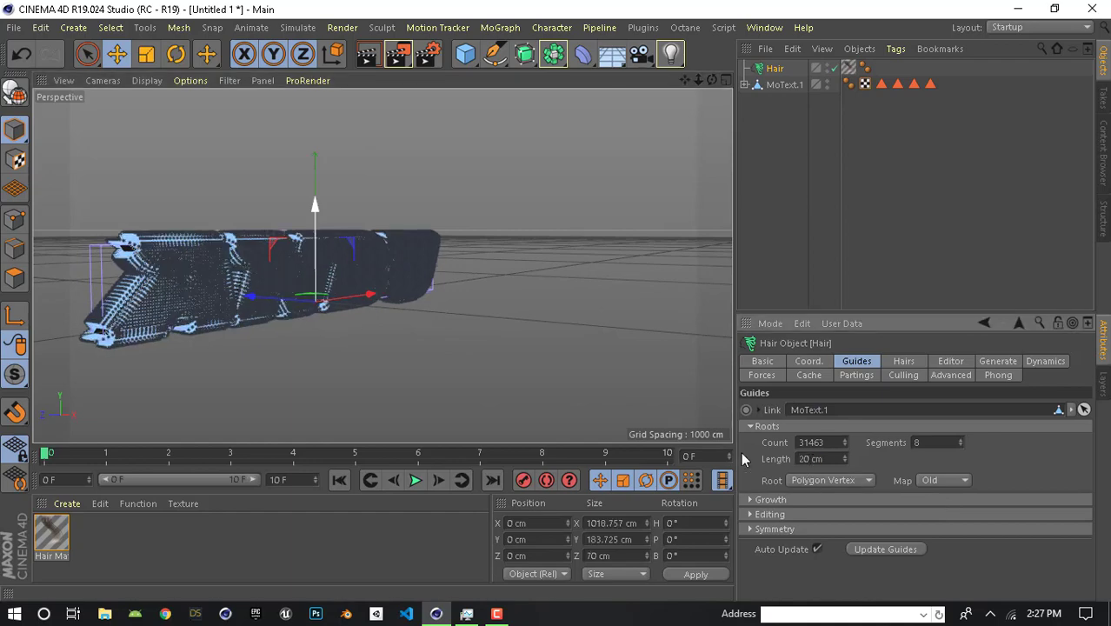
pyautogui.keyDown('alt'); pyautogui.moveTo(200, 287); pyautogui.dragTo(331, 302); pyautogui.keyUp('alt')
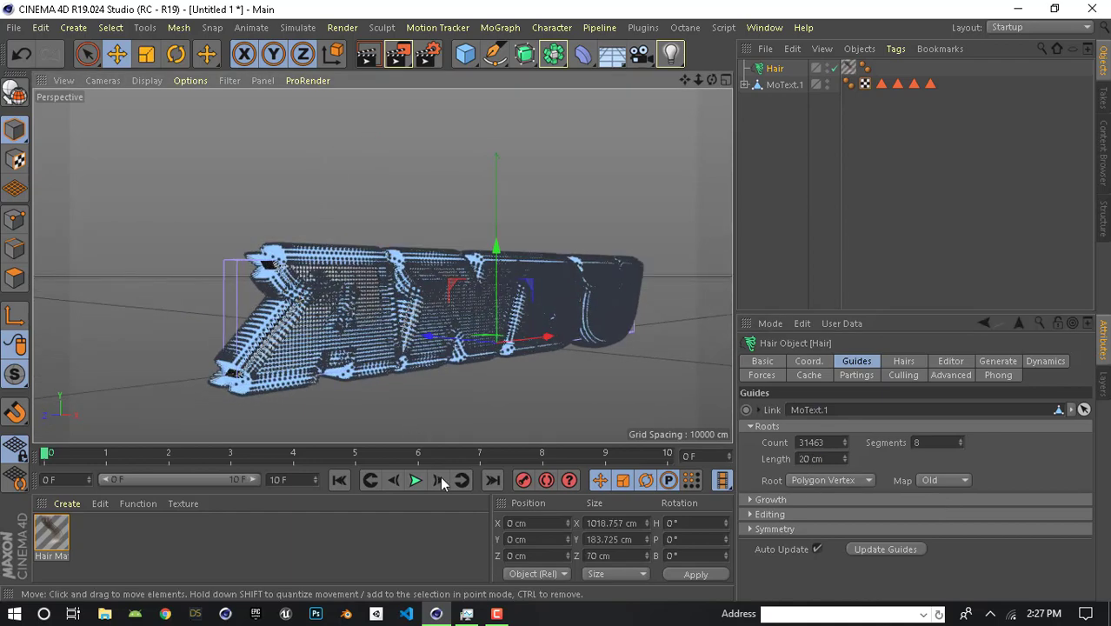
# - Play the hair simulation and render a preview of the view
pyautogui.click(415, 480)
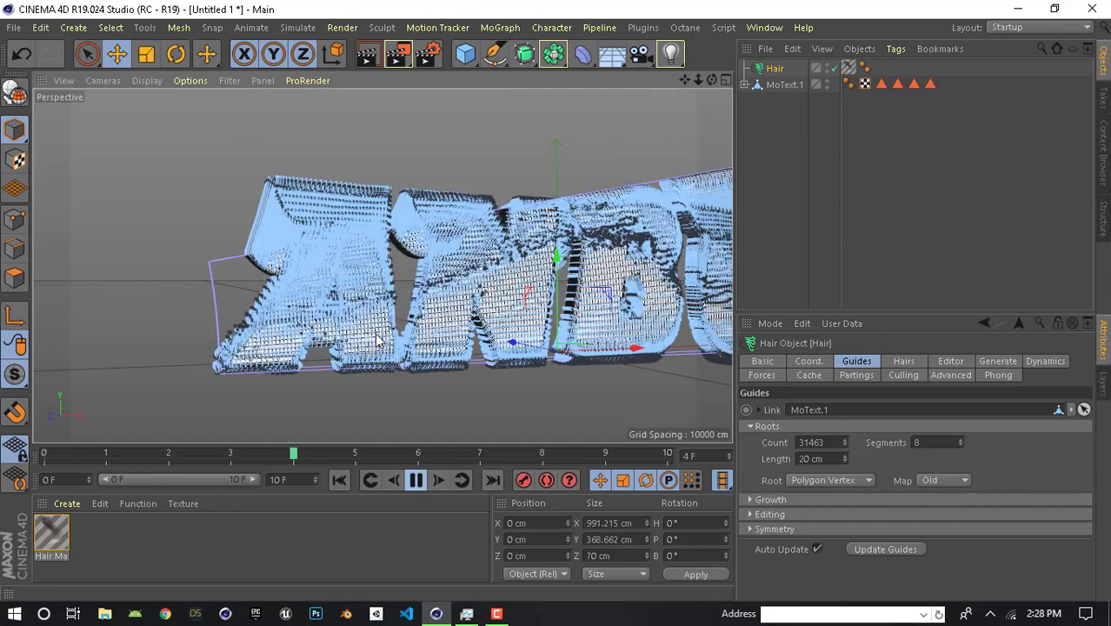
pyautogui.press('F8')
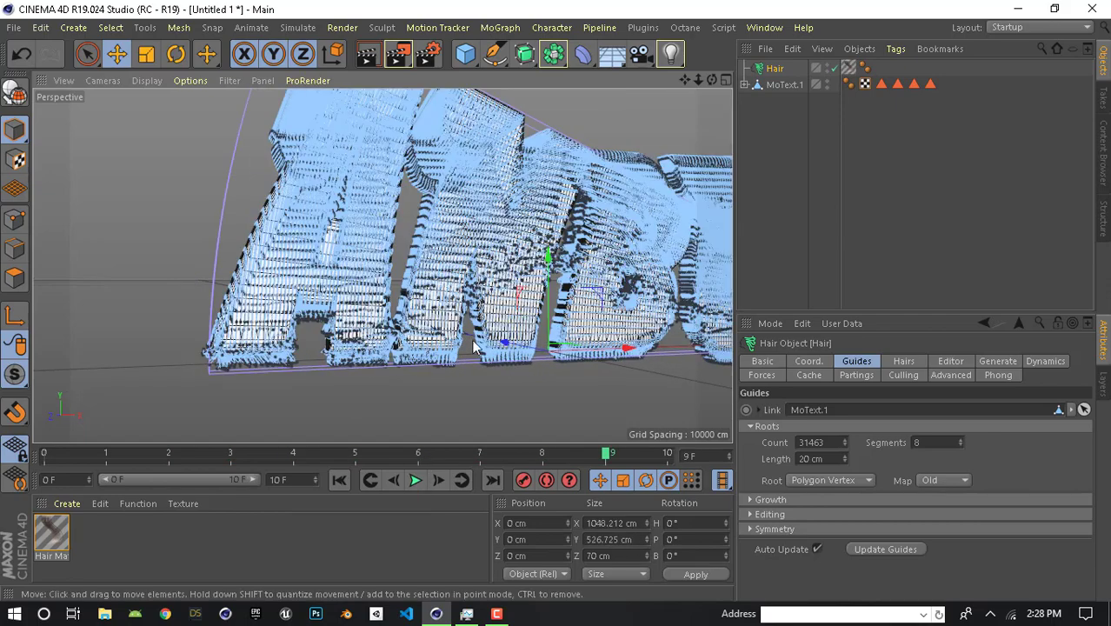
pyautogui.keyDown('alt'); pyautogui.moveTo(372, 421); pyautogui.dragTo(389, 356); pyautogui.keyUp('alt')
pyautogui.hotkey('ctrl', 'r')
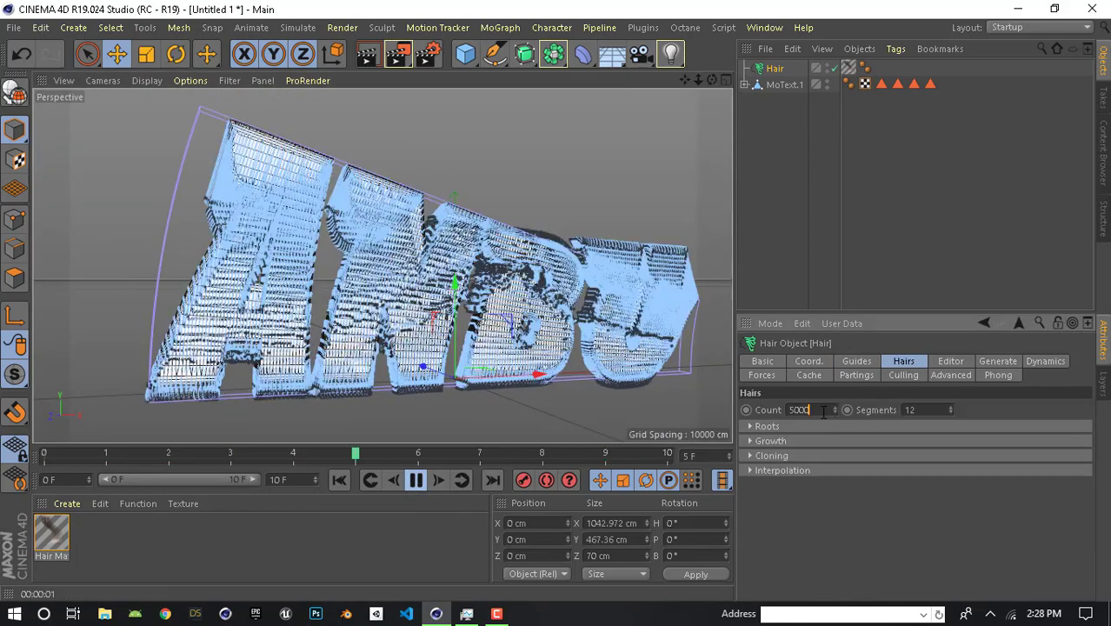
# - Rewind, set the hair Count to 30000, then play and preview-render the hair
pyautogui.click(397, 484)
pyautogui.click(341, 480)
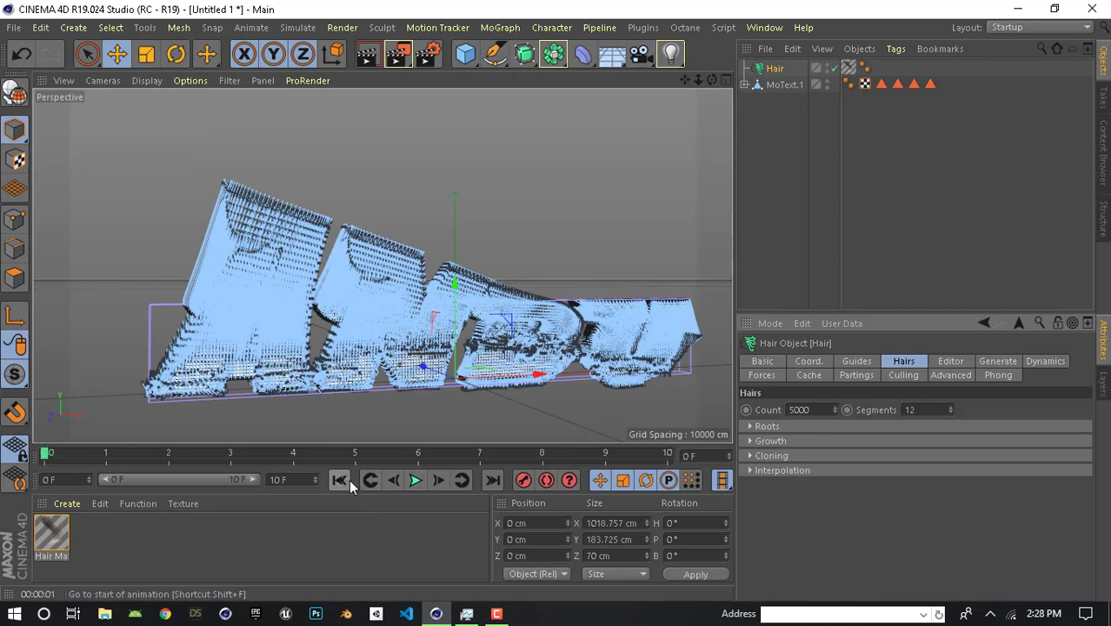
pyautogui.doubleClick(810, 405)
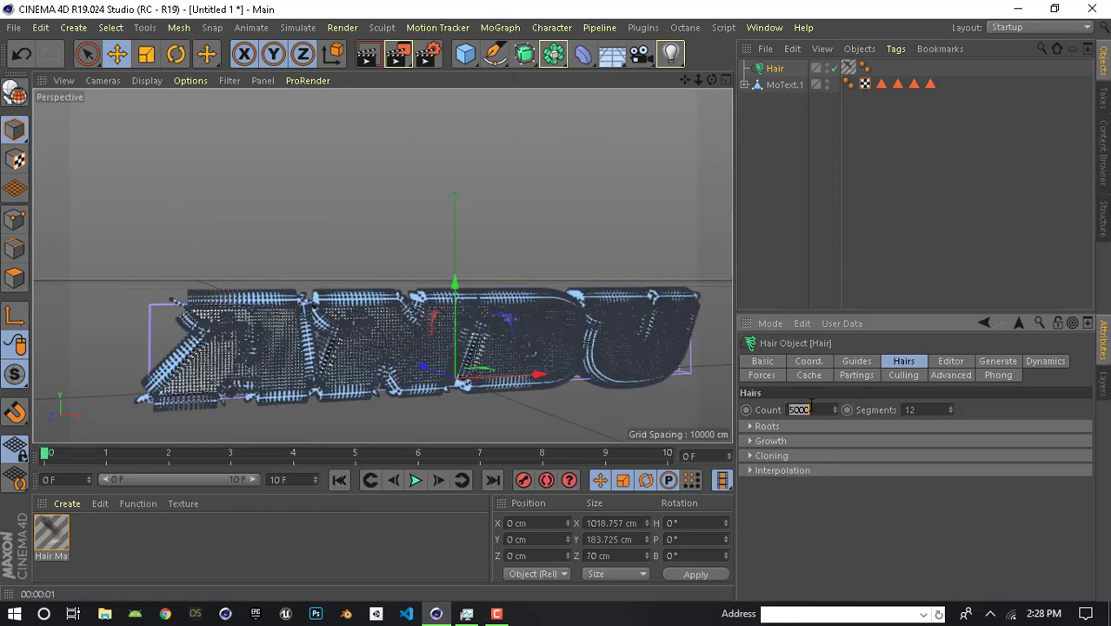
pyautogui.write('5')
pyautogui.click(416, 480)
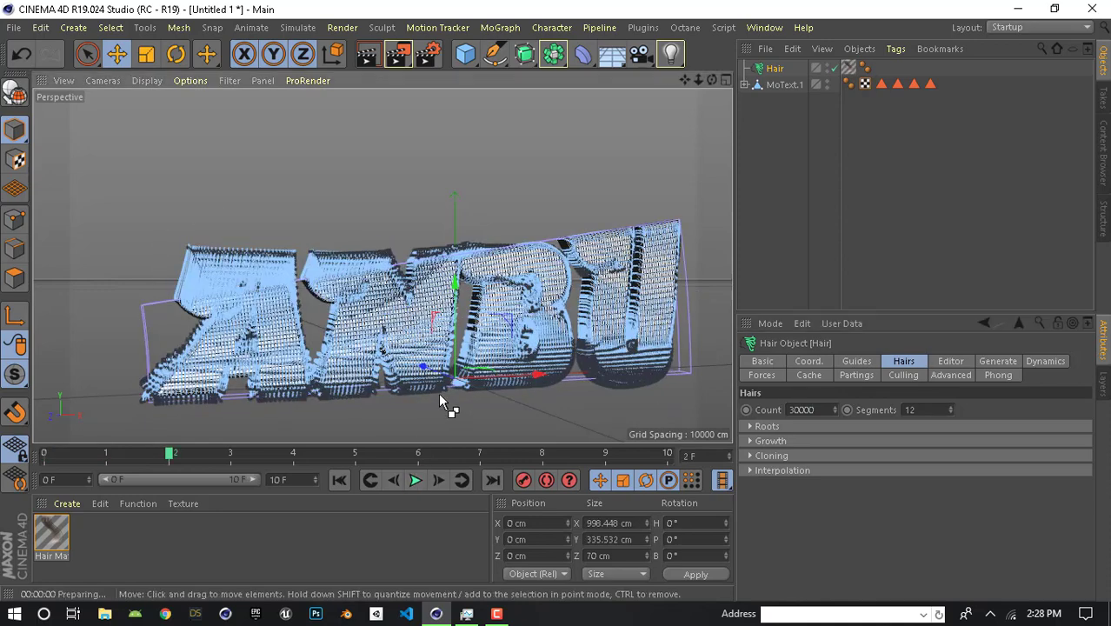
pyautogui.hotkey('ctrl', 'r')
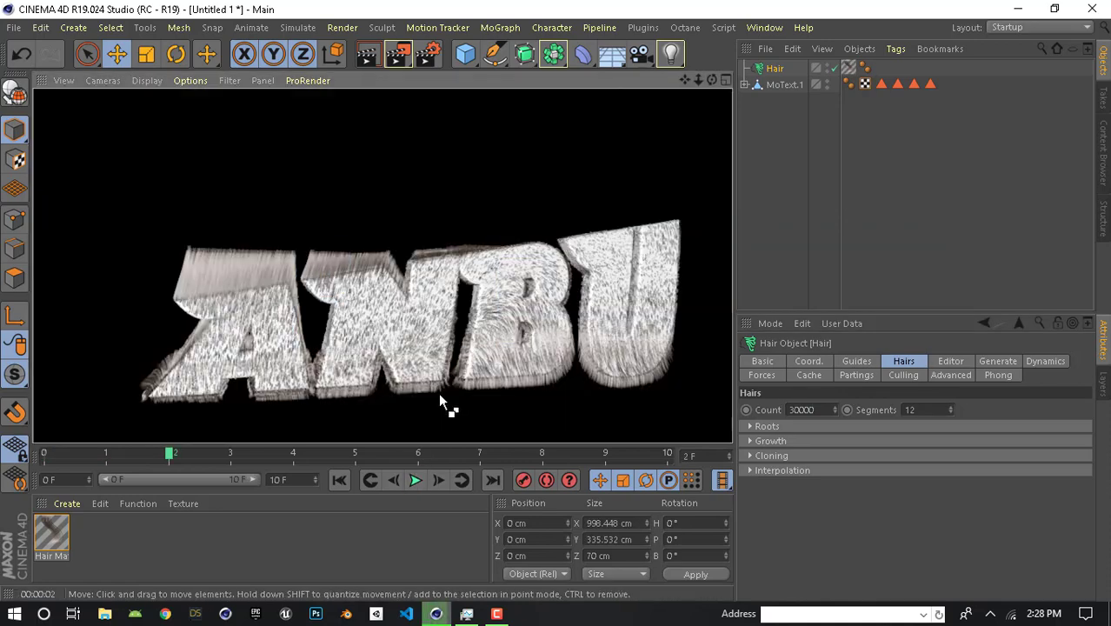
pyautogui.click(415, 480)
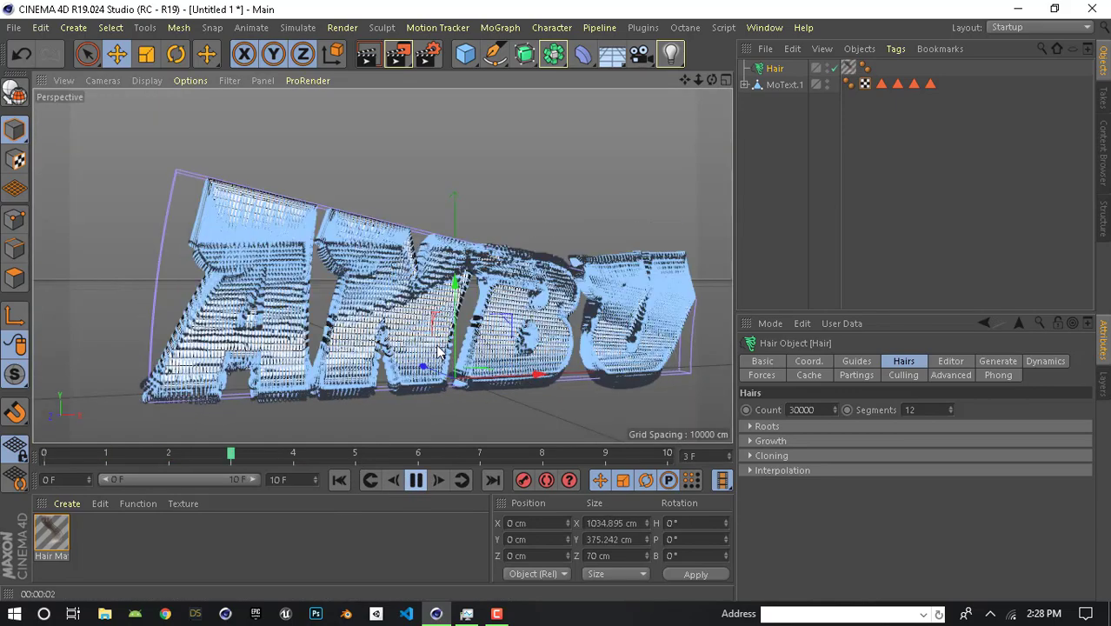
# - Rewind to frame 0 and raise the hair Count to 50000
pyautogui.click(413, 484)
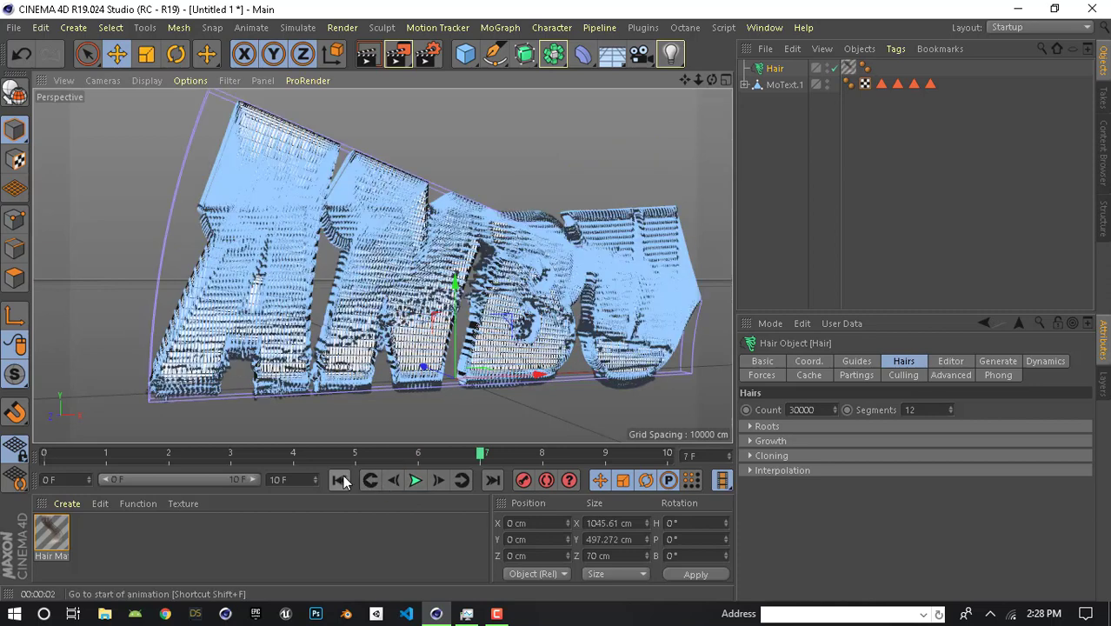
pyautogui.click(341, 478)
pyautogui.click(819, 414)
pyautogui.doubleClick(818, 418)
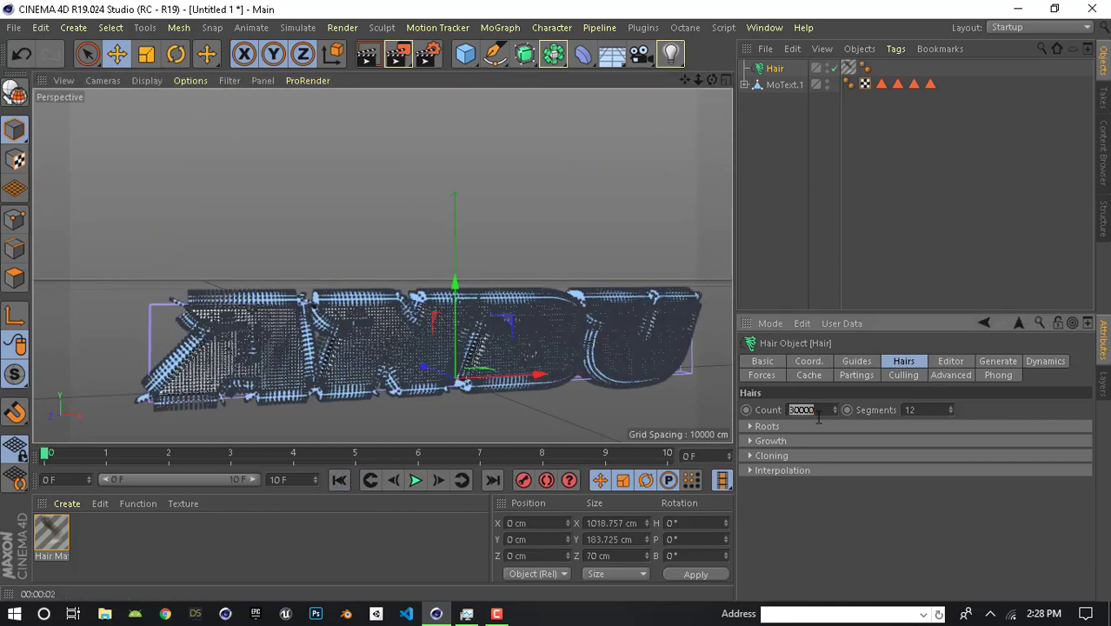
pyautogui.write('50000')
# - Set the hair's Gravity force to 0, play to check the strands, then rewind to frame 0
pyautogui.click(762, 375)
pyautogui.click(833, 424)
pyautogui.doubleClick(826, 425)
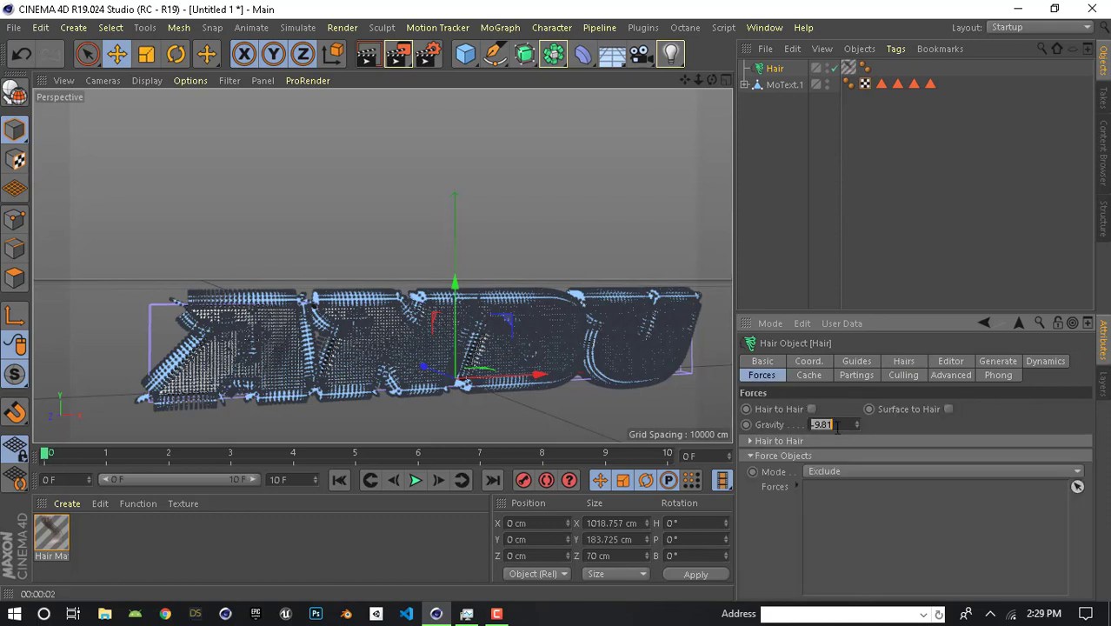
pyautogui.write('0')
pyautogui.press('Return')
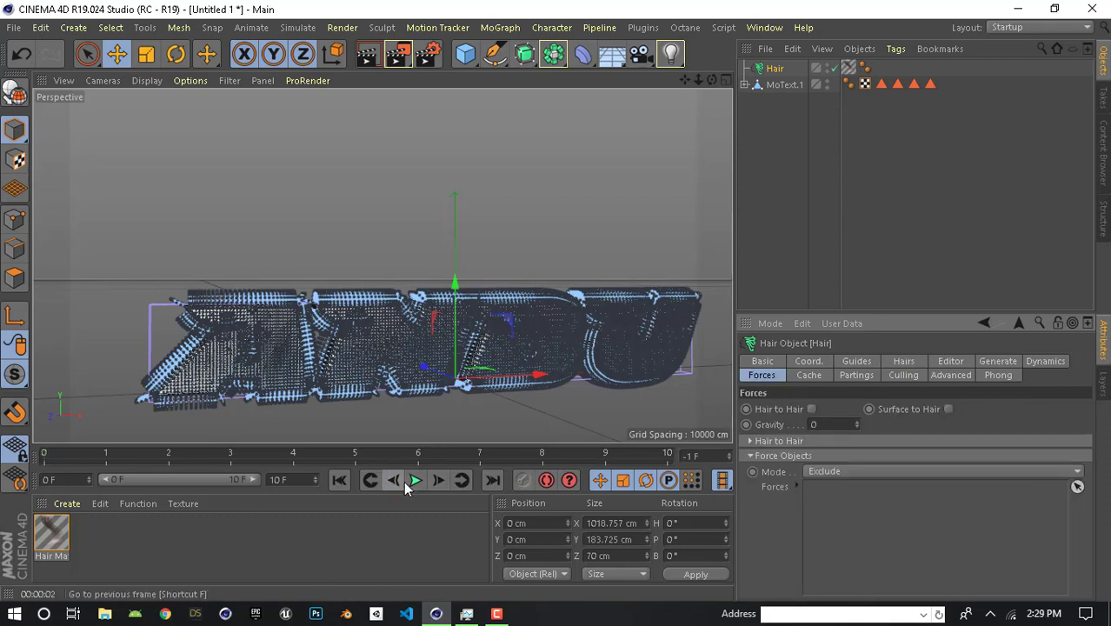
pyautogui.click(416, 481)
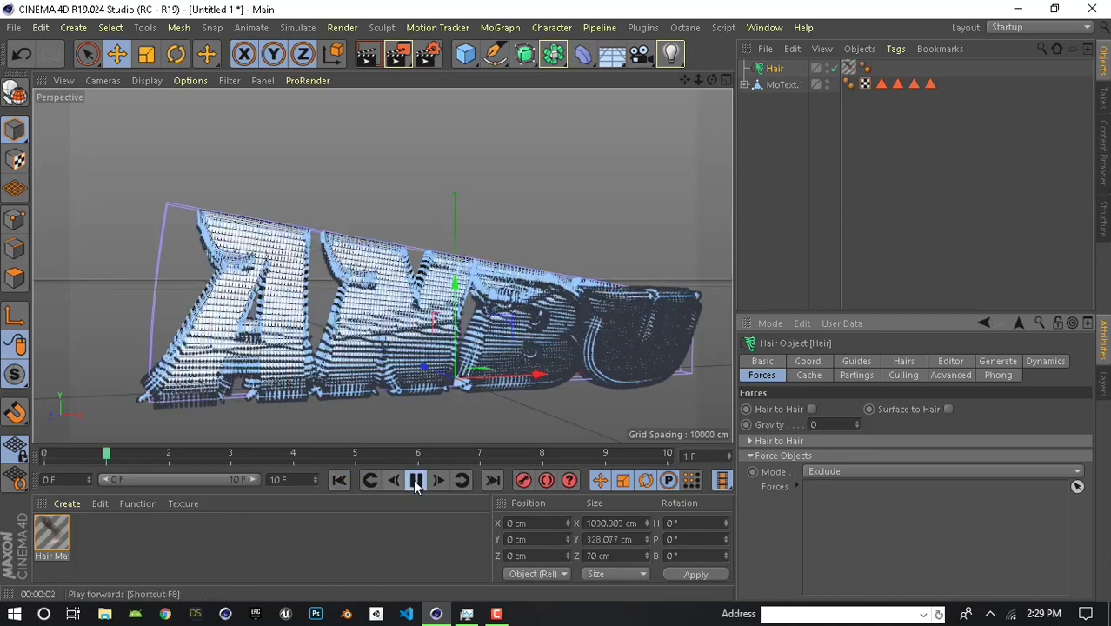
pyautogui.click(416, 481)
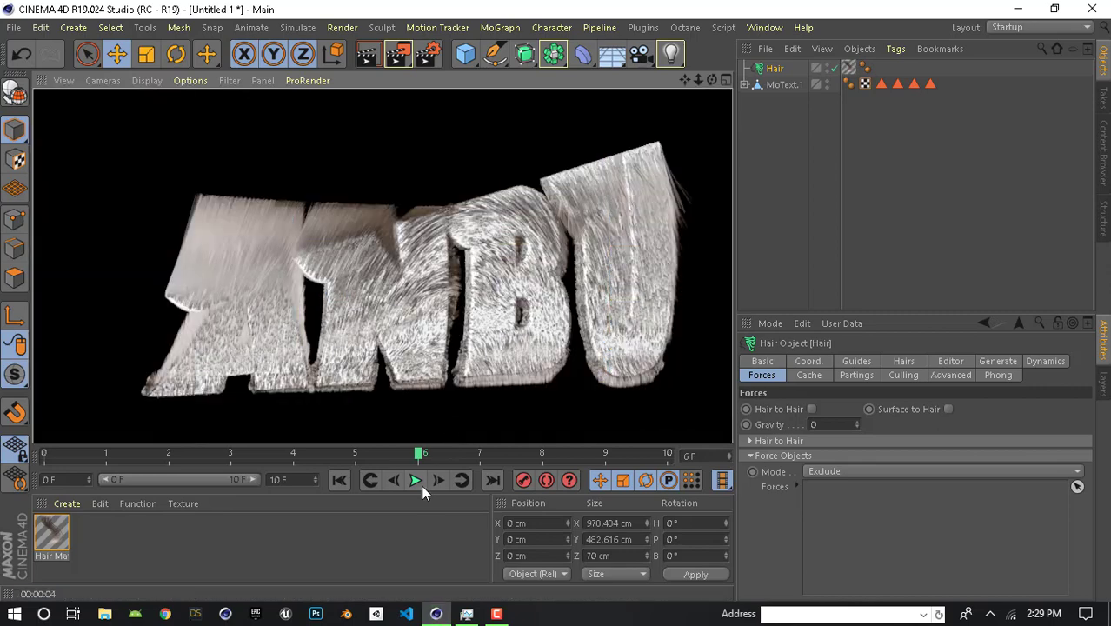
pyautogui.click(339, 480)
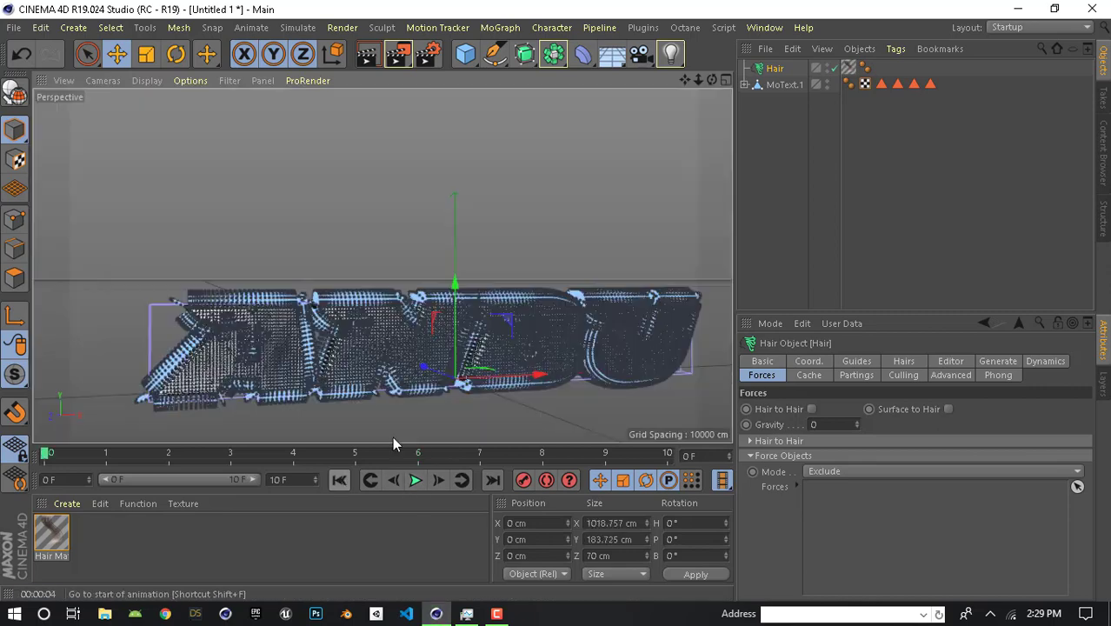
pyautogui.click(857, 361)
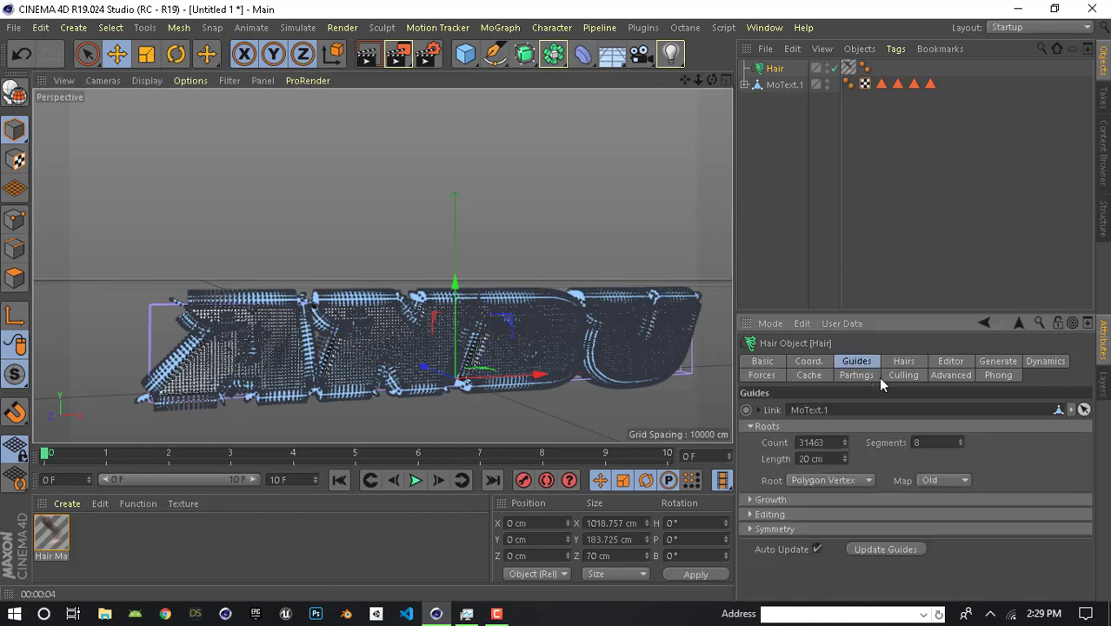
# - Under Hairs > Cloning, set Clone to 5, Root to 10 cm and Tip to 10 cm
pyautogui.click(903, 361)
pyautogui.click(751, 456)
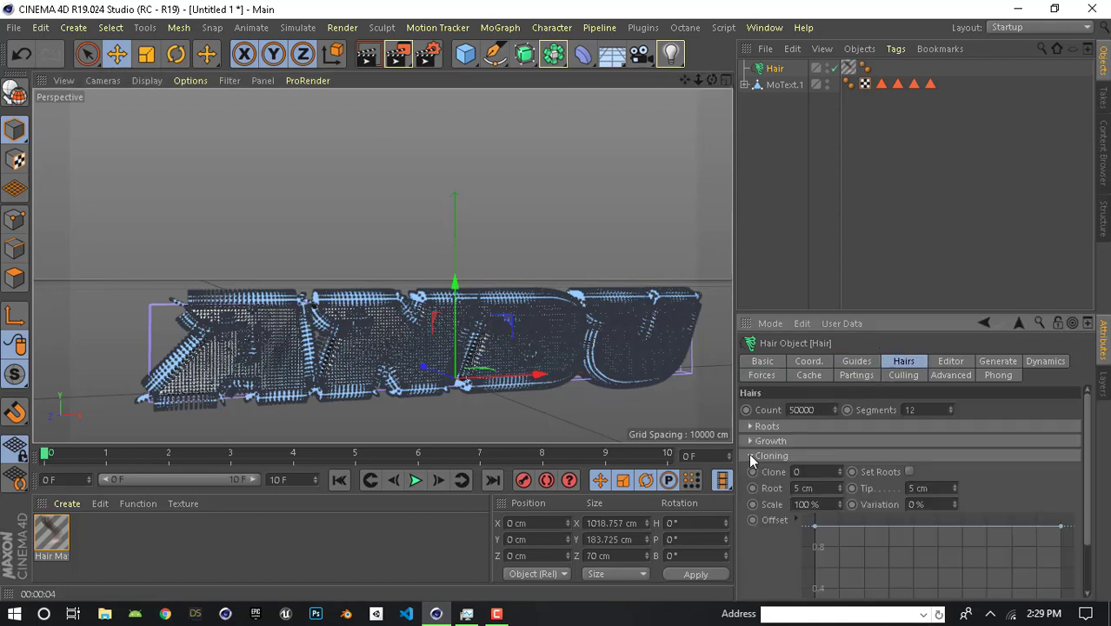
pyautogui.click(823, 471)
pyautogui.write('5')
pyautogui.click(822, 486)
pyautogui.write('1')
pyautogui.write('0')
pyautogui.press('Tab')
pyautogui.write('1')
pyautogui.write('0')
pyautogui.press('Return')
# - In Hair Mat, turn off Specular and enable Bend at 50% with variation 5
pyautogui.doubleClick(61, 539)
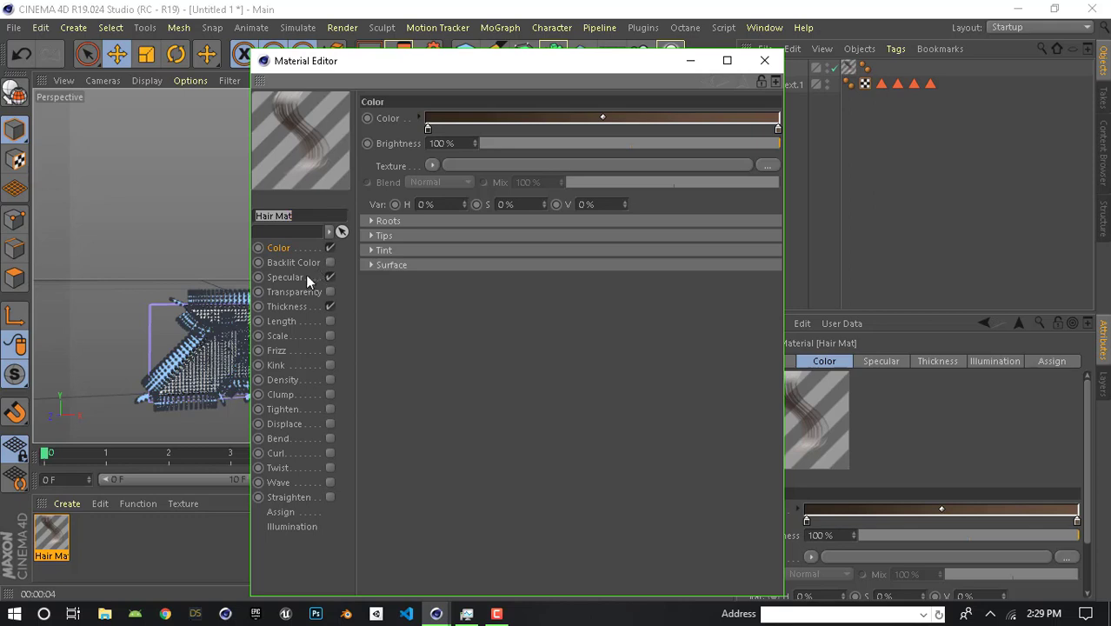
pyautogui.click(329, 278)
pyautogui.click(286, 306)
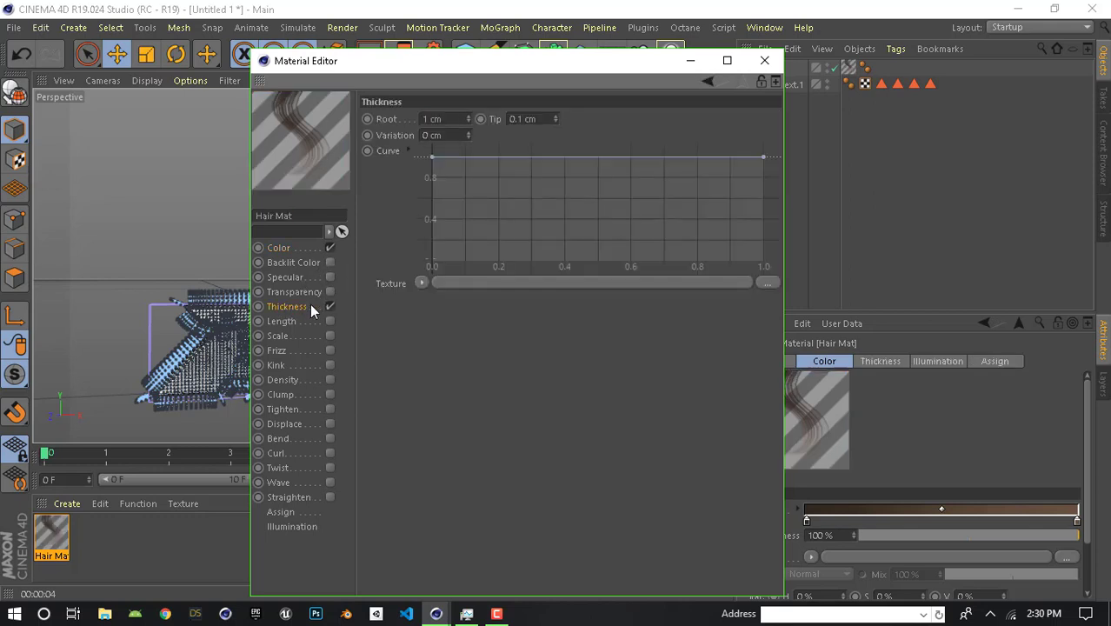
pyautogui.click(277, 439)
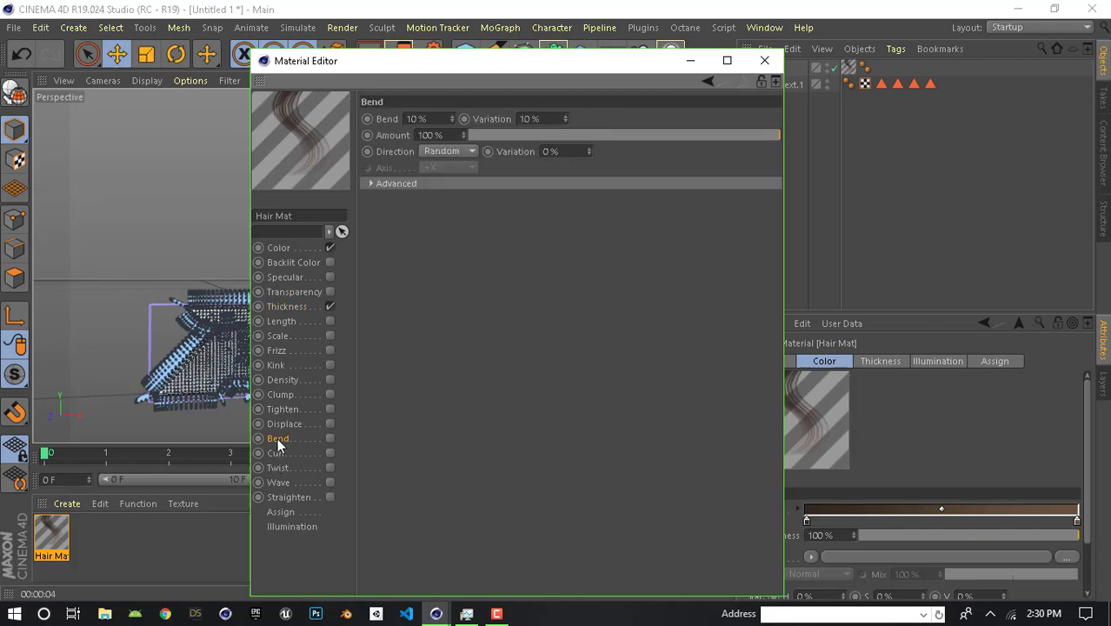
pyautogui.doubleClick(426, 119)
pyautogui.write('50')
pyautogui.press('Return')
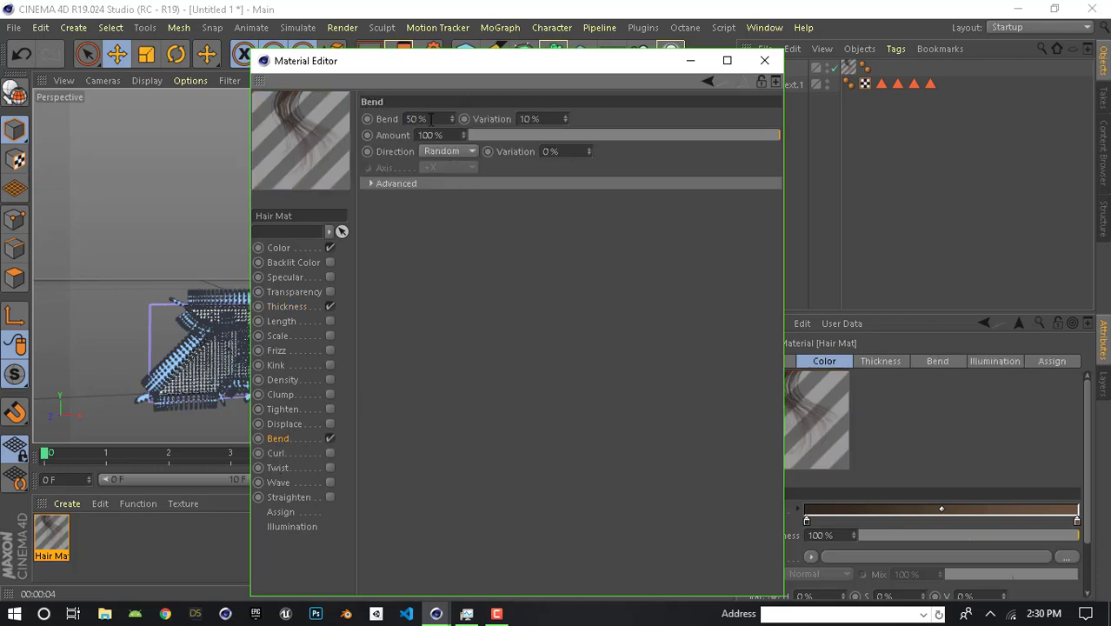
pyautogui.doubleClick(555, 119)
pyautogui.write('5')
pyautogui.press('Return')
# - Enable Curl on Hair Mat with Curl 10° and Variation 50%
pyautogui.click(276, 453)
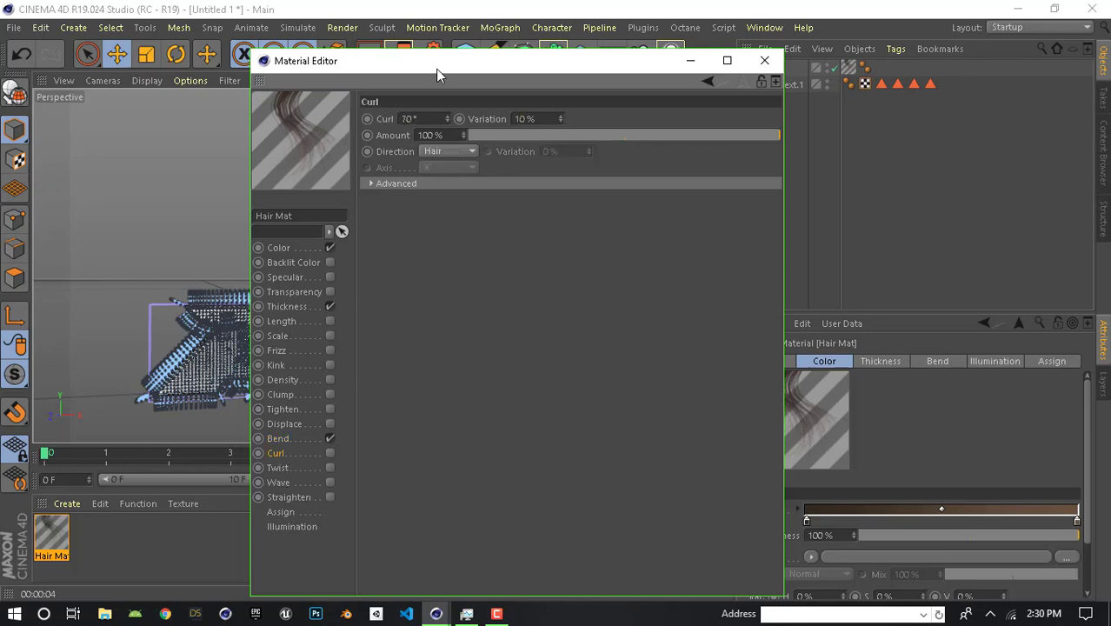
pyautogui.click(419, 118)
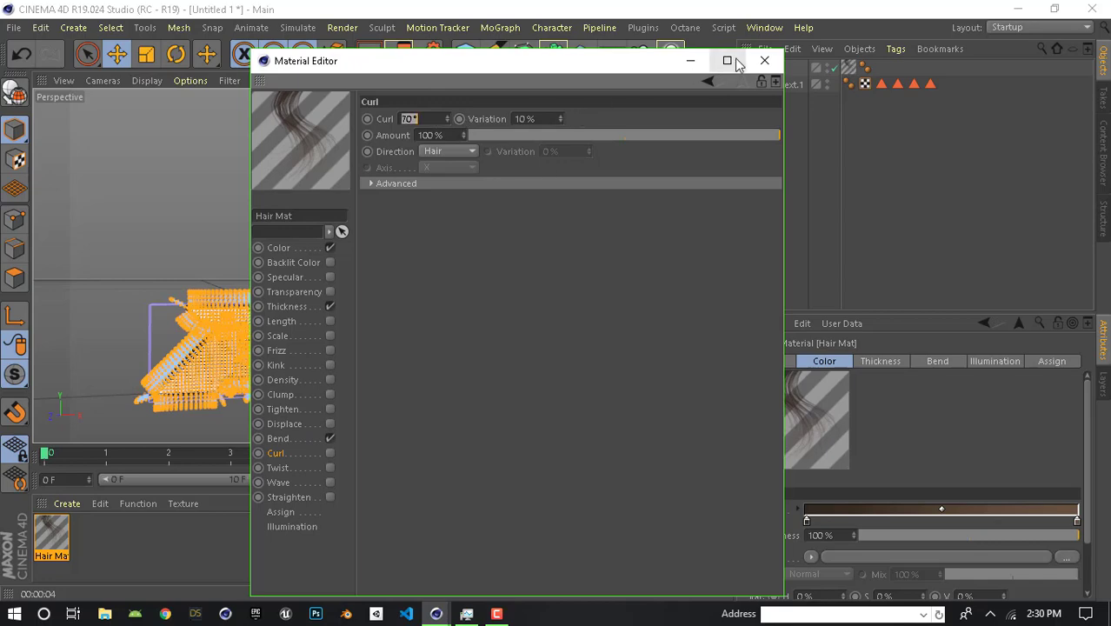
pyautogui.click(765, 60)
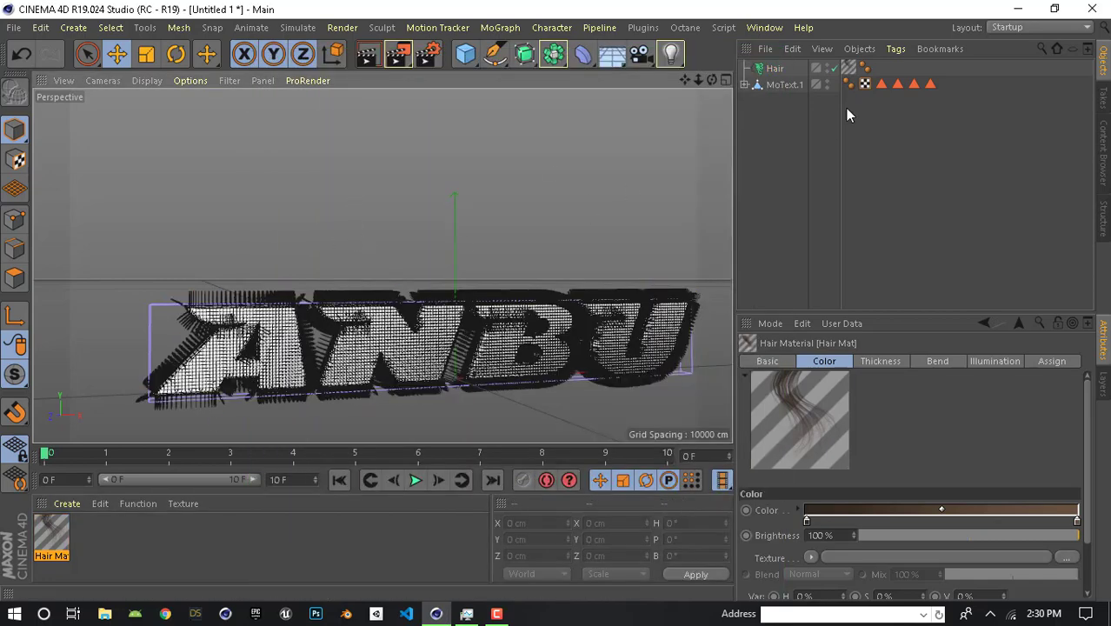
pyautogui.click(775, 68)
pyautogui.doubleClick(52, 534)
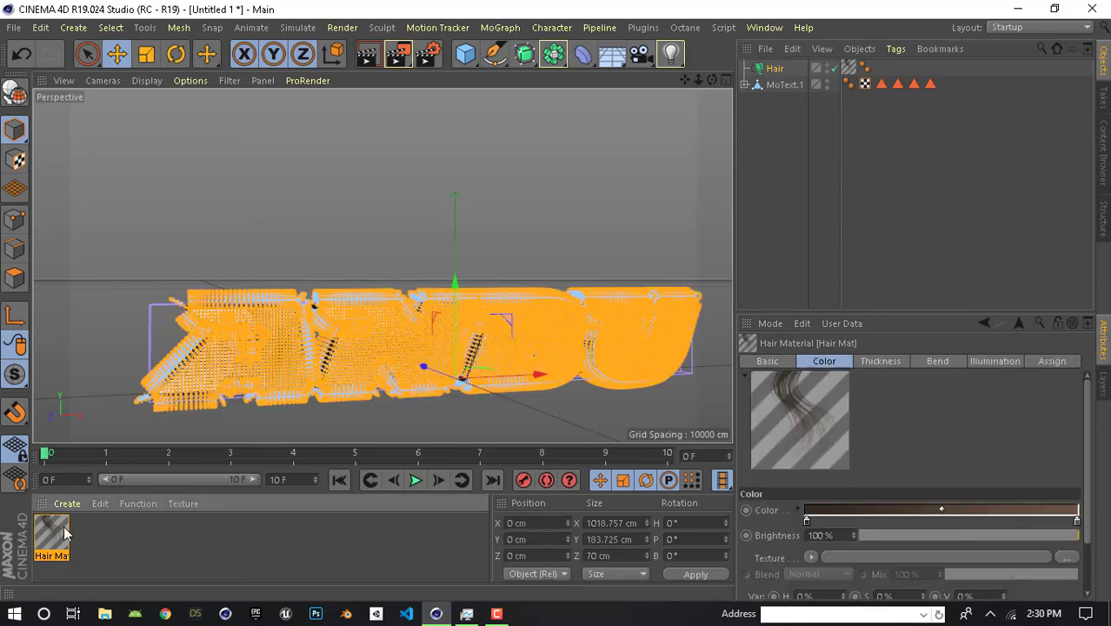
pyautogui.click(417, 124)
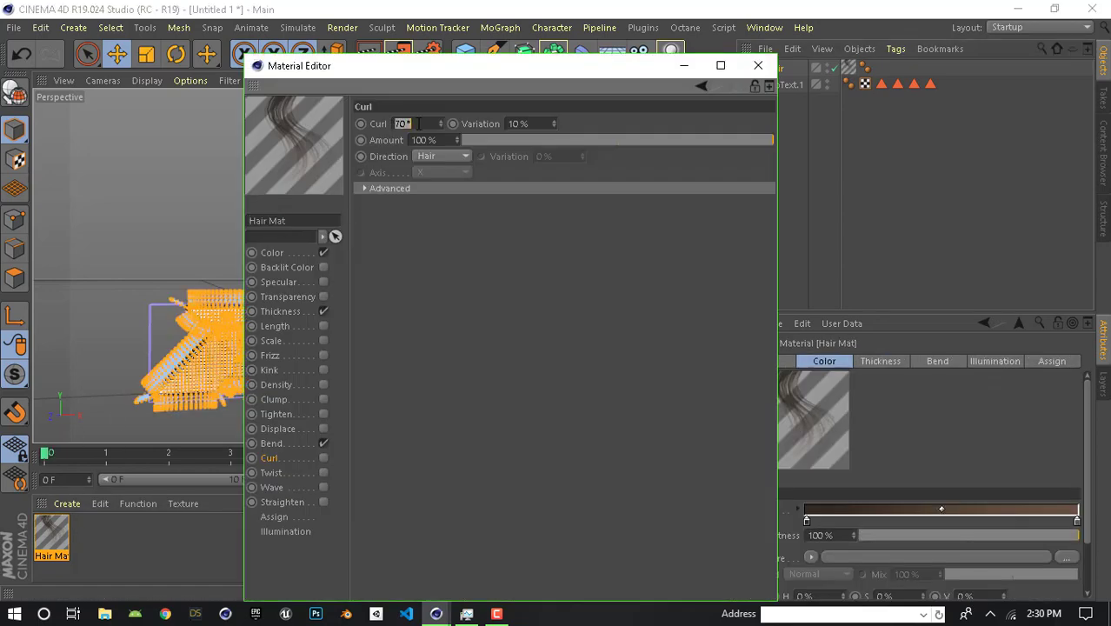
pyautogui.write('10')
pyautogui.press('Return')
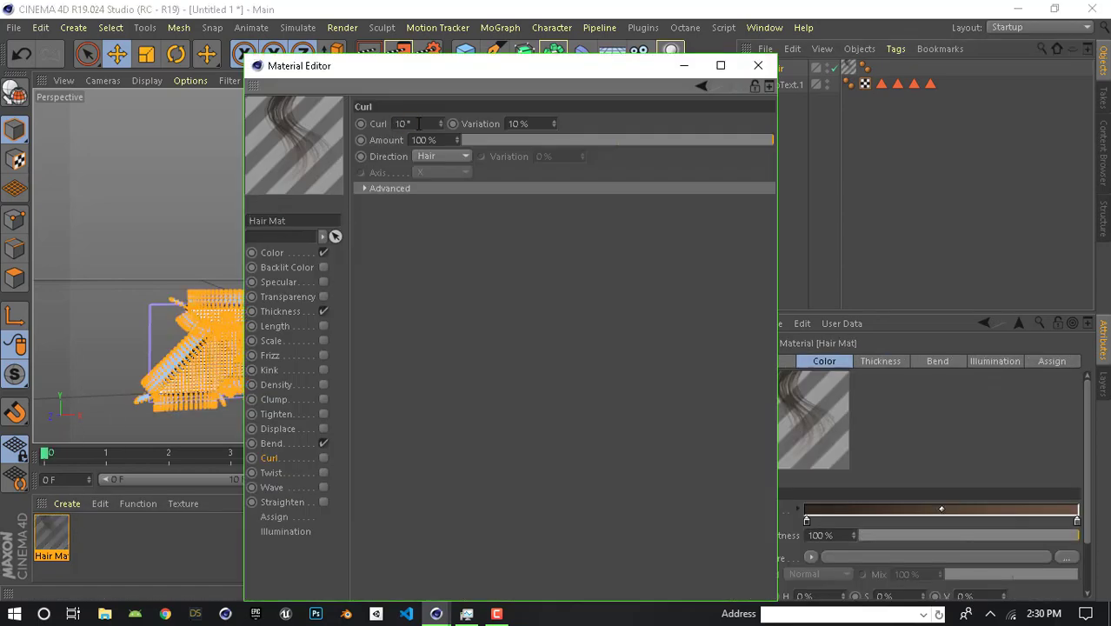
pyautogui.click(532, 124)
pyautogui.write('50')
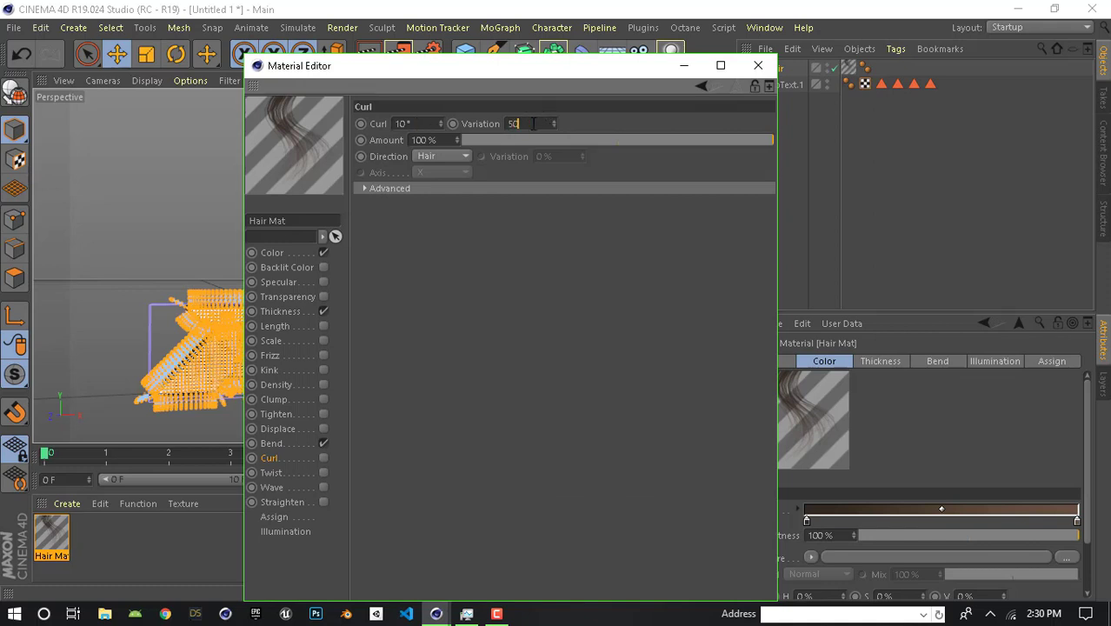
pyautogui.press('Return')
# - Set both ends of the Hair Mat colour gradient to green
pyautogui.click(280, 252)
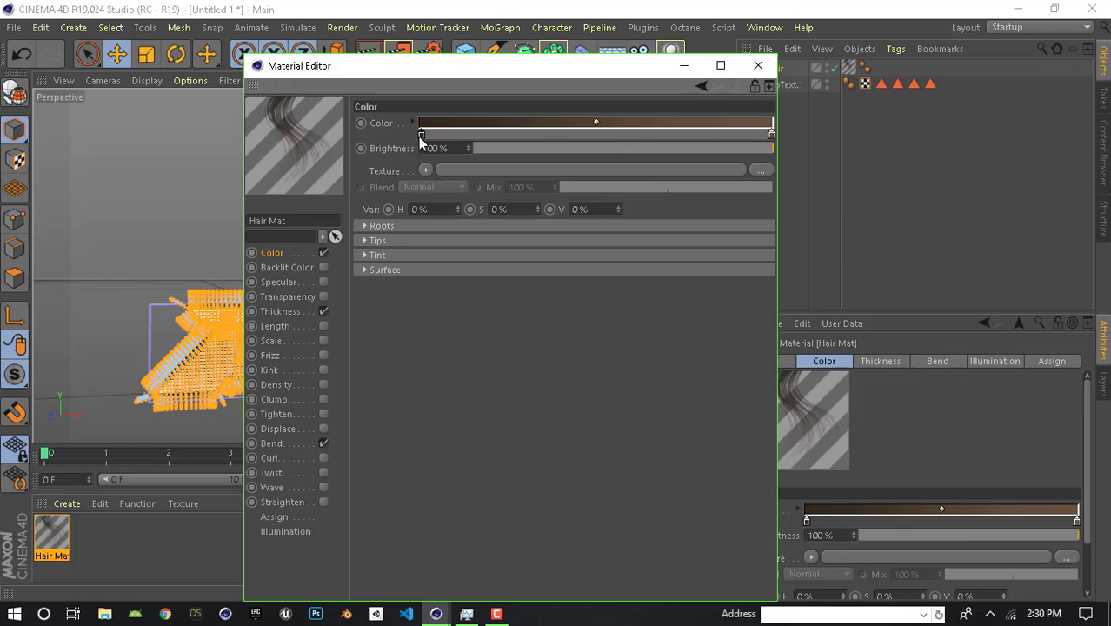
pyautogui.doubleClick(420, 135)
pyautogui.moveTo(411, 134); pyautogui.dragTo(427, 135)
pyautogui.click(490, 165)
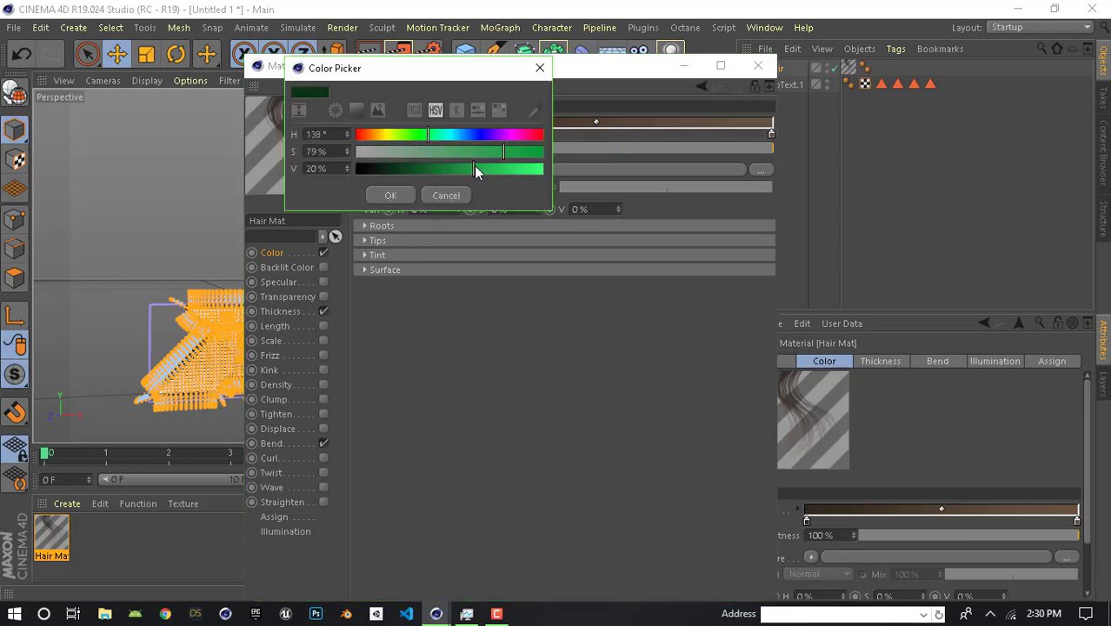
pyautogui.click(392, 195)
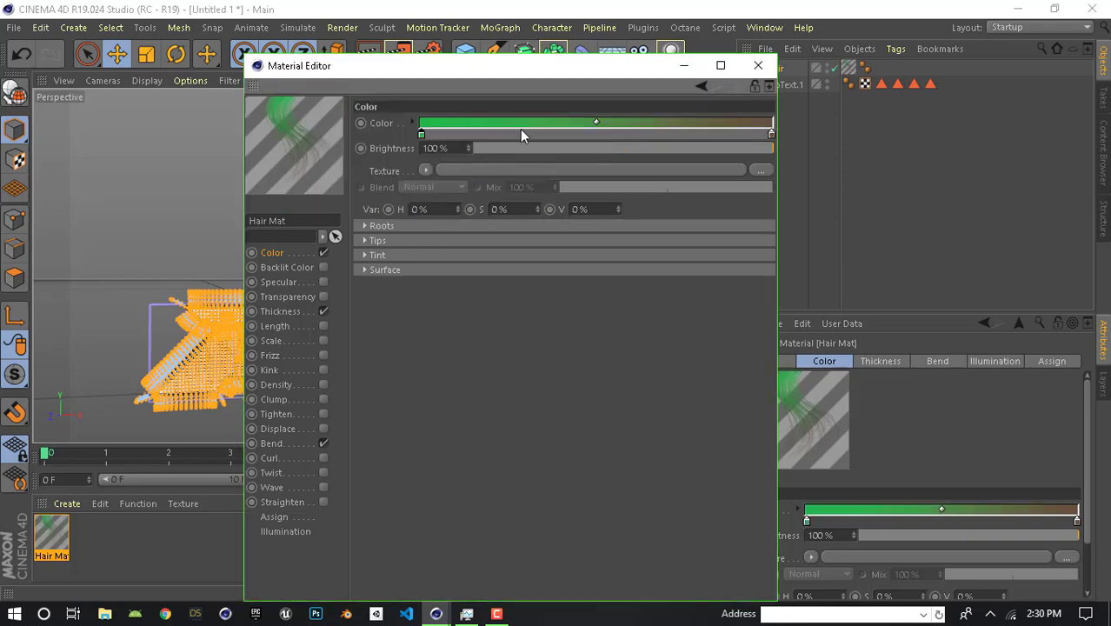
pyautogui.doubleClick(771, 133)
pyautogui.click(778, 132)
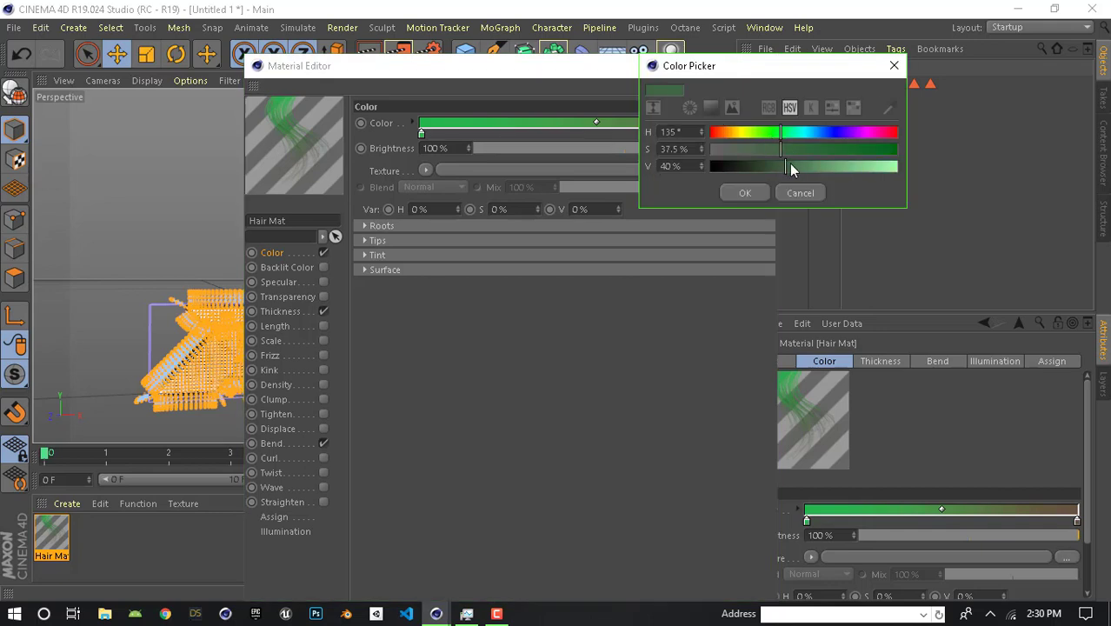
pyautogui.moveTo(790, 166); pyautogui.dragTo(876, 187)
pyautogui.click(745, 193)
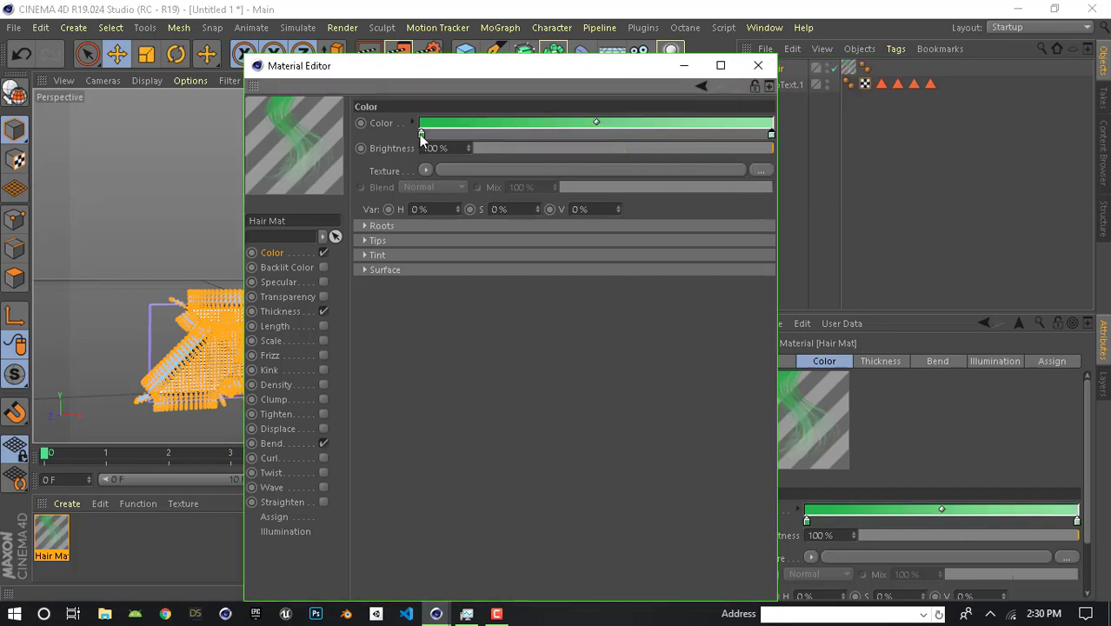
# - Brighten the left-end green and make the right-end green darker and richer
pyautogui.doubleClick(423, 135)
pyautogui.moveTo(453, 154)
pyautogui.mouseDown()
pyautogui.moveTo(516, 161)
pyautogui.moveTo(475, 168)
pyautogui.moveTo(486, 172)
pyautogui.mouseUp()
pyautogui.press('Return')
pyautogui.doubleClick(771, 133)
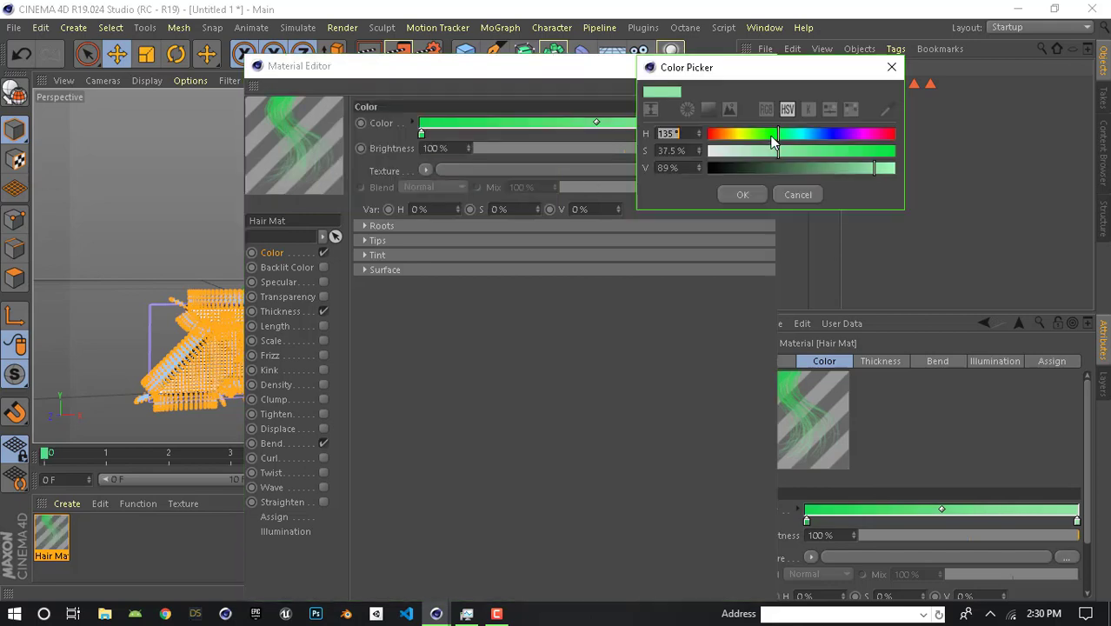
pyautogui.moveTo(840, 174)
pyautogui.mouseDown()
pyautogui.moveTo(818, 168)
pyautogui.moveTo(864, 151)
pyautogui.moveTo(802, 168)
pyautogui.mouseUp()
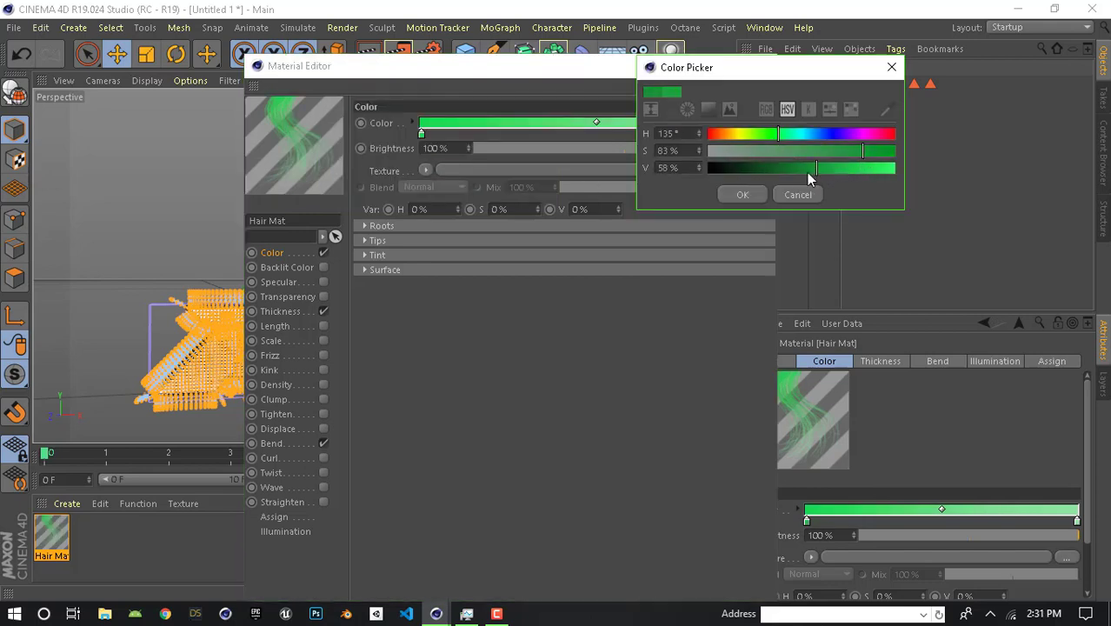
pyautogui.click(762, 193)
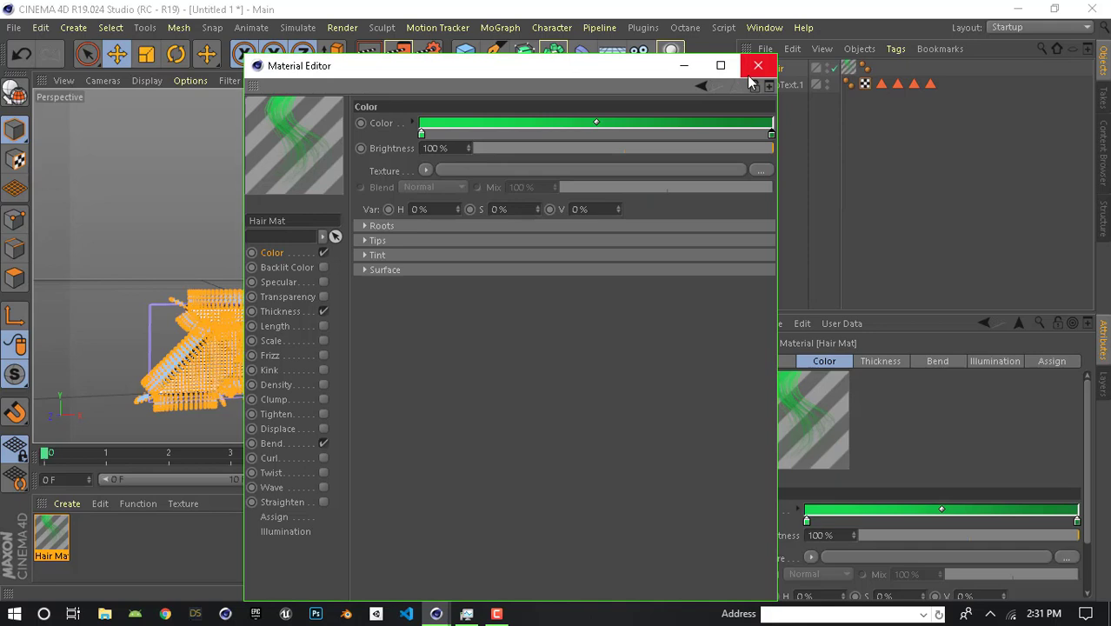
# - Load a Gradient shader as the colour texture and make its left colour teal-green
pyautogui.click(425, 171)
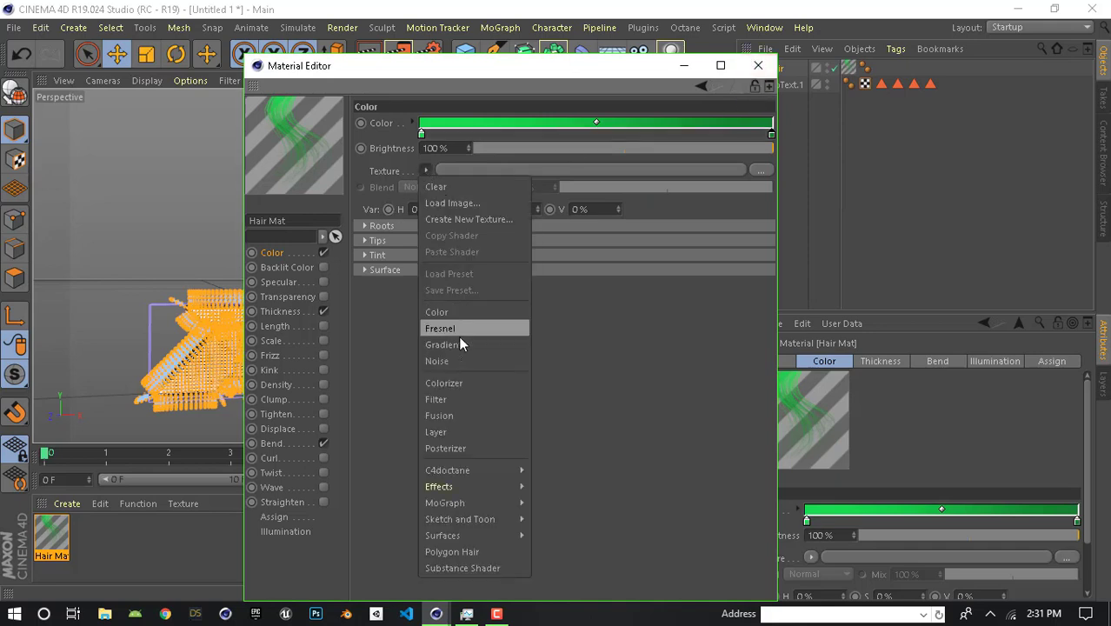
pyautogui.click(458, 343)
pyautogui.click(431, 202)
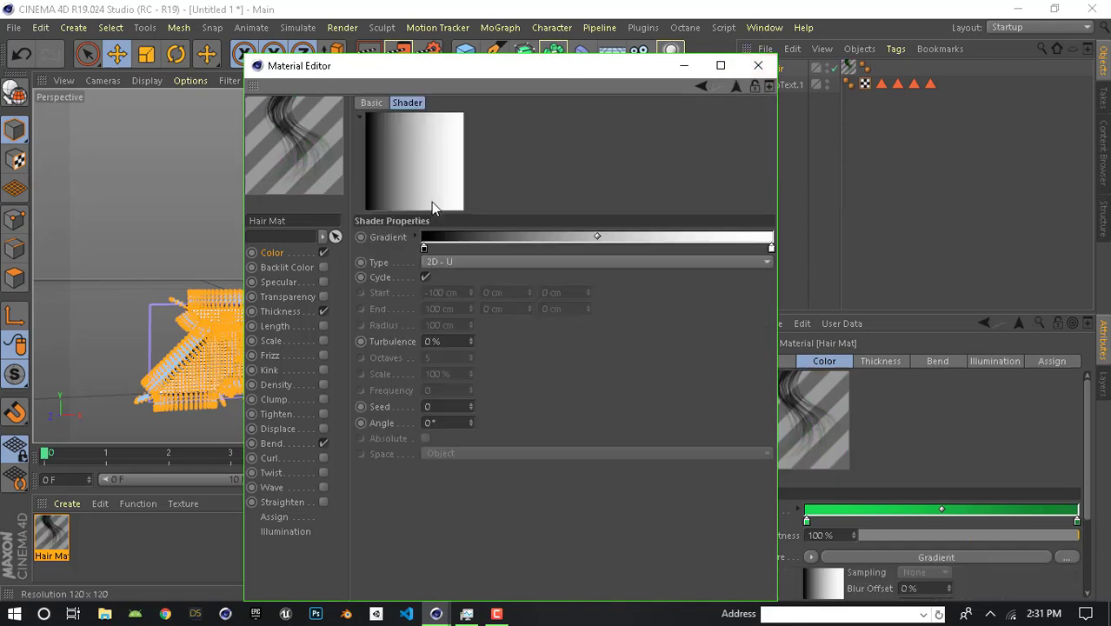
pyautogui.doubleClick(425, 248)
pyautogui.click(446, 247)
pyautogui.click(495, 263)
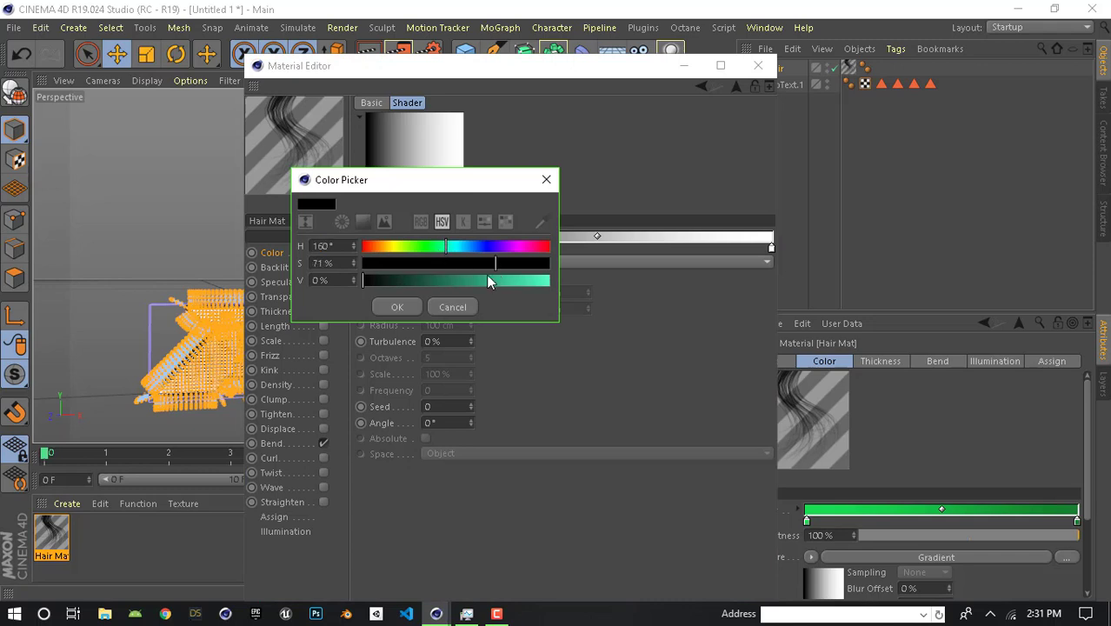
pyautogui.click(475, 280)
pyautogui.moveTo(474, 281); pyautogui.dragTo(484, 283)
pyautogui.click(396, 307)
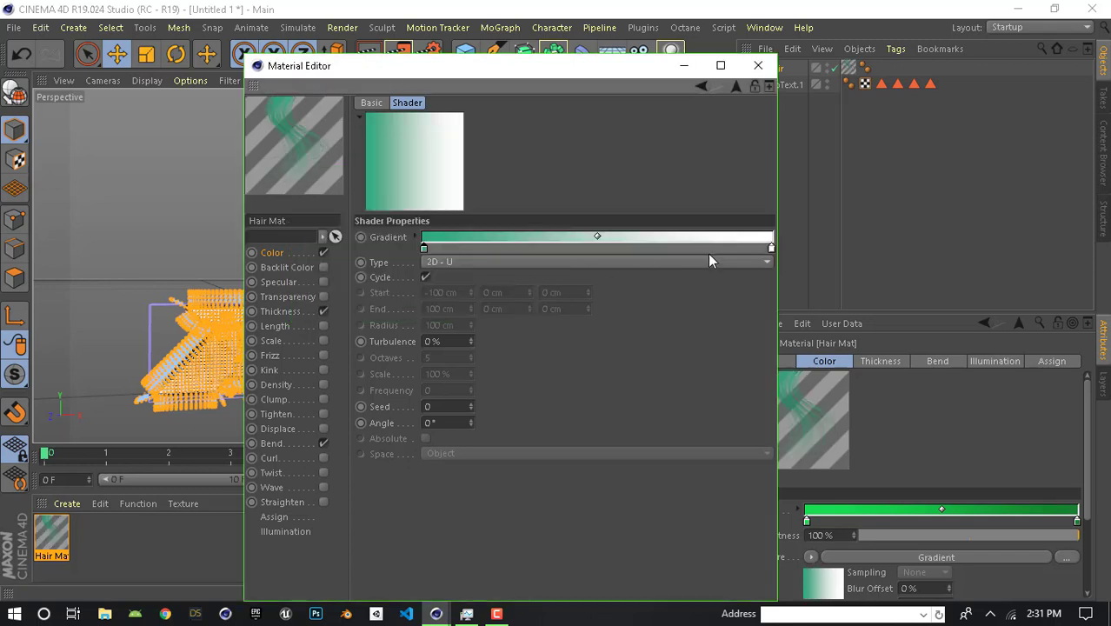
# - Set the Gradient's right colour to a dark teal and close the Material Editor
pyautogui.doubleClick(769, 249)
pyautogui.moveTo(785, 248); pyautogui.dragTo(797, 248)
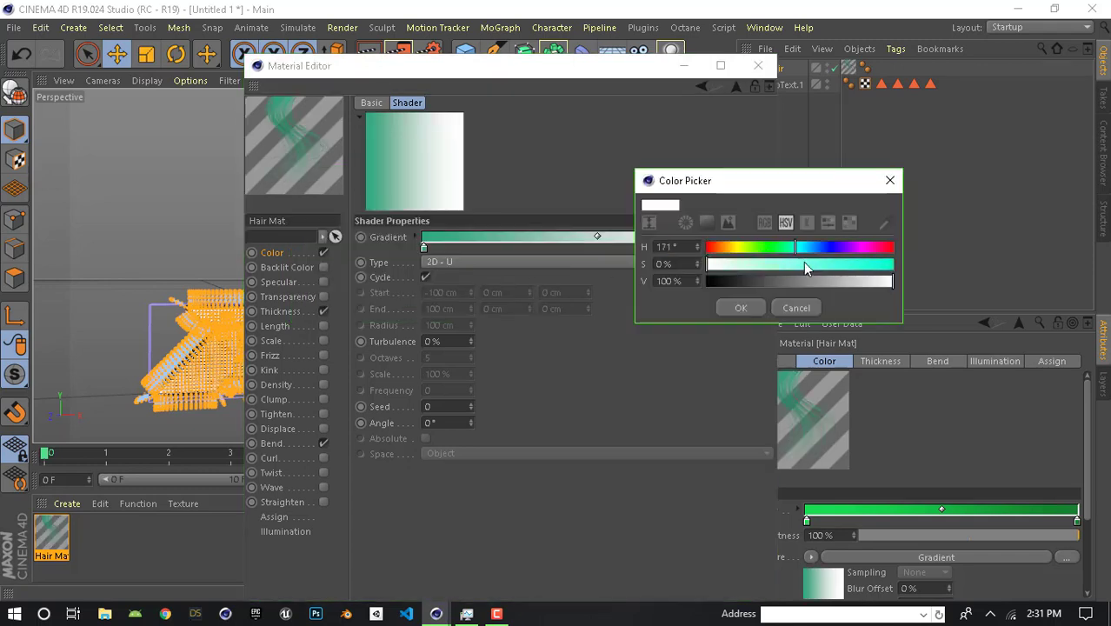
pyautogui.click(854, 263)
pyautogui.moveTo(857, 280); pyautogui.dragTo(826, 281)
pyautogui.click(741, 307)
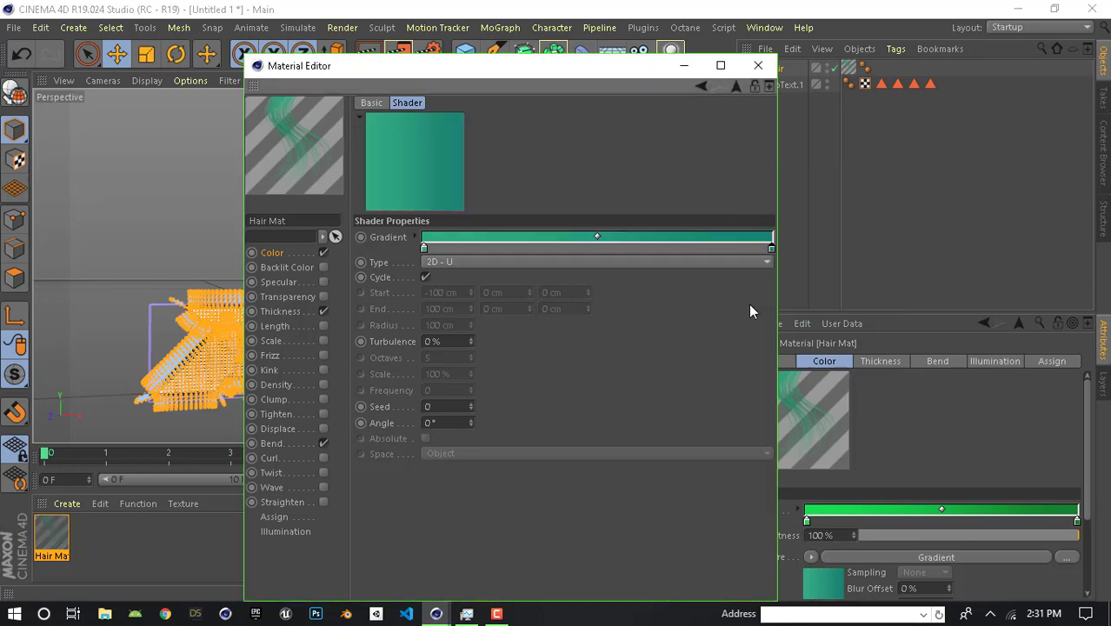
pyautogui.click(758, 65)
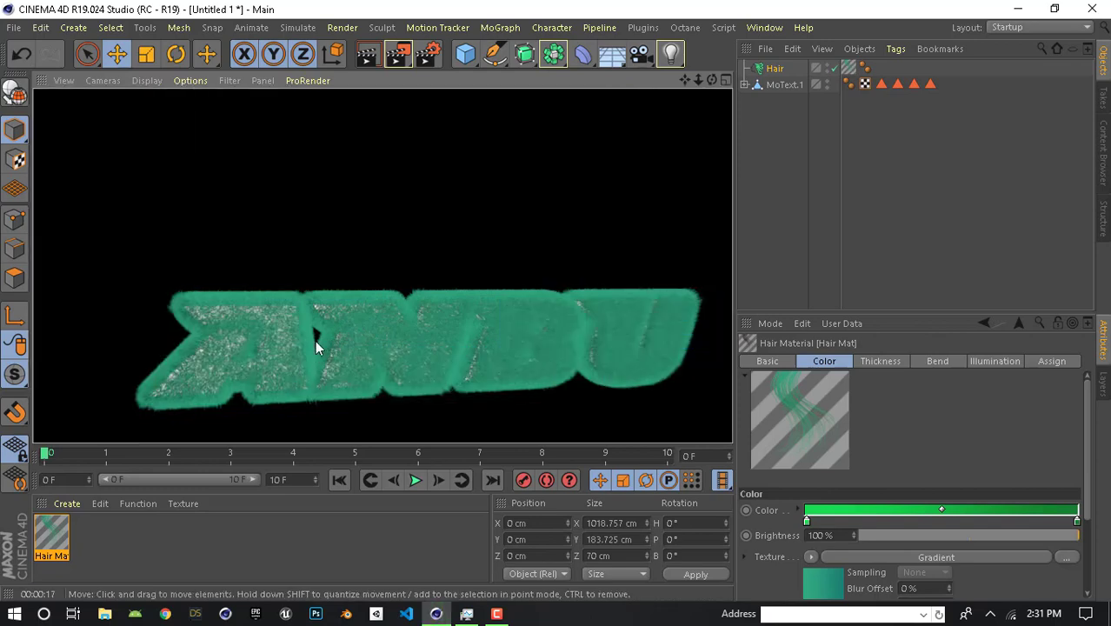
pyautogui.click(334, 343)
pyautogui.keyDown('alt'); pyautogui.moveTo(374, 346); pyautogui.dragTo(302, 323); pyautogui.keyUp('alt')
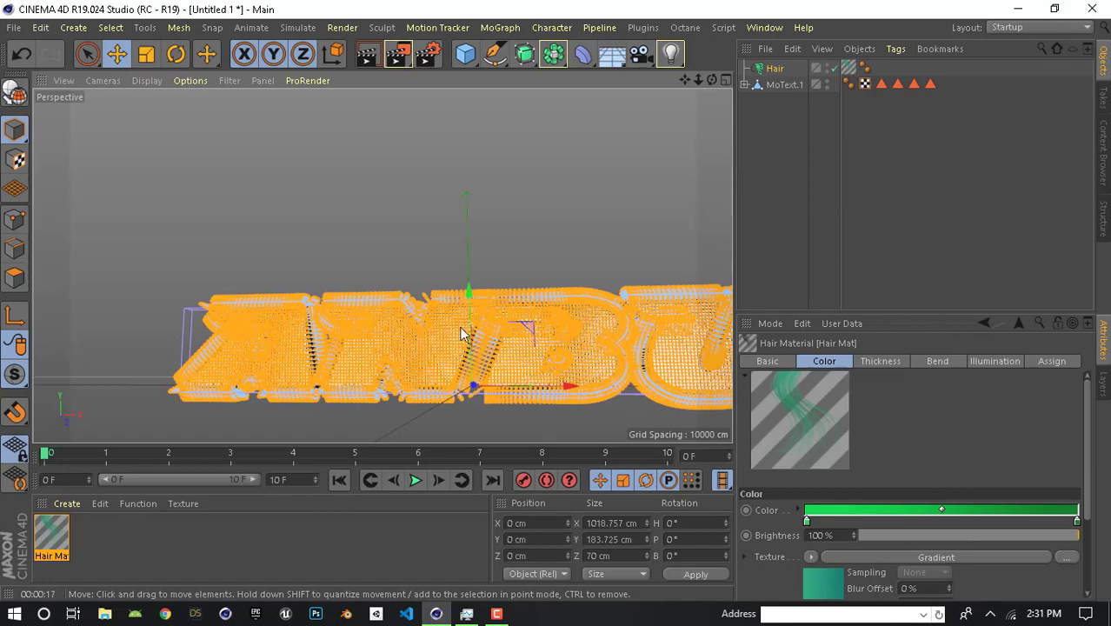
pyautogui.moveTo(464, 329)
pyautogui.keyDown('alt'); pyautogui.mouseDown()
pyautogui.moveTo(498, 335)
pyautogui.moveTo(463, 329)
pyautogui.moveTo(469, 361)
pyautogui.moveTo(367, 329)
pyautogui.moveTo(405, 306)
pyautogui.moveTo(385, 315)
pyautogui.moveTo(397, 323)
pyautogui.mouseUp(); pyautogui.keyUp('alt')
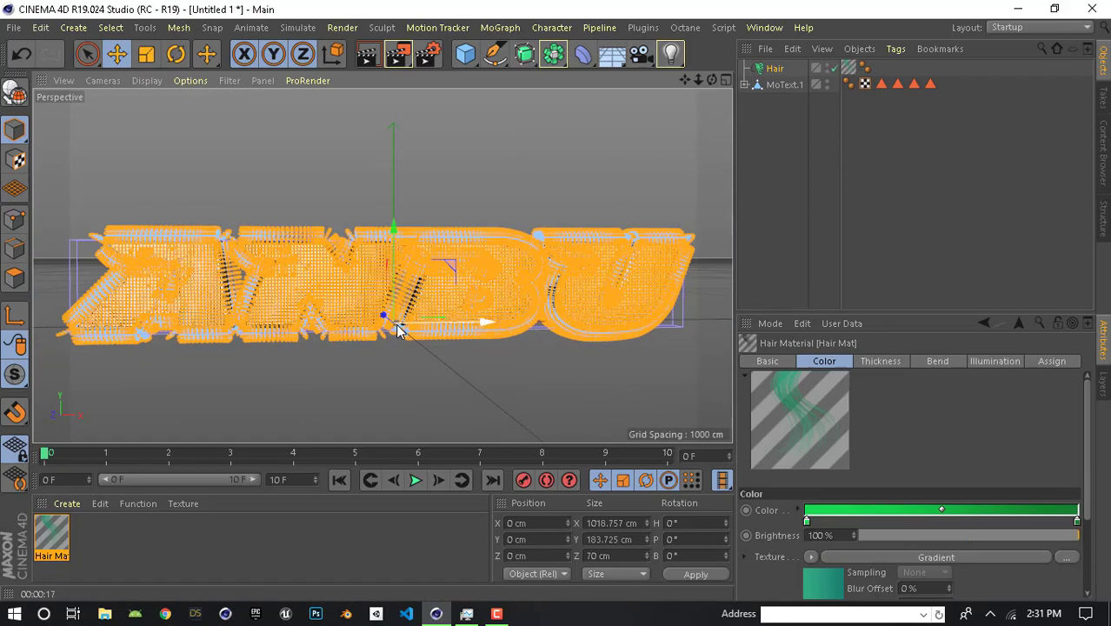
# - Set the render frame range to All Frames (0–10 F) and keep TIFF as the save format
pyautogui.click(430, 52)
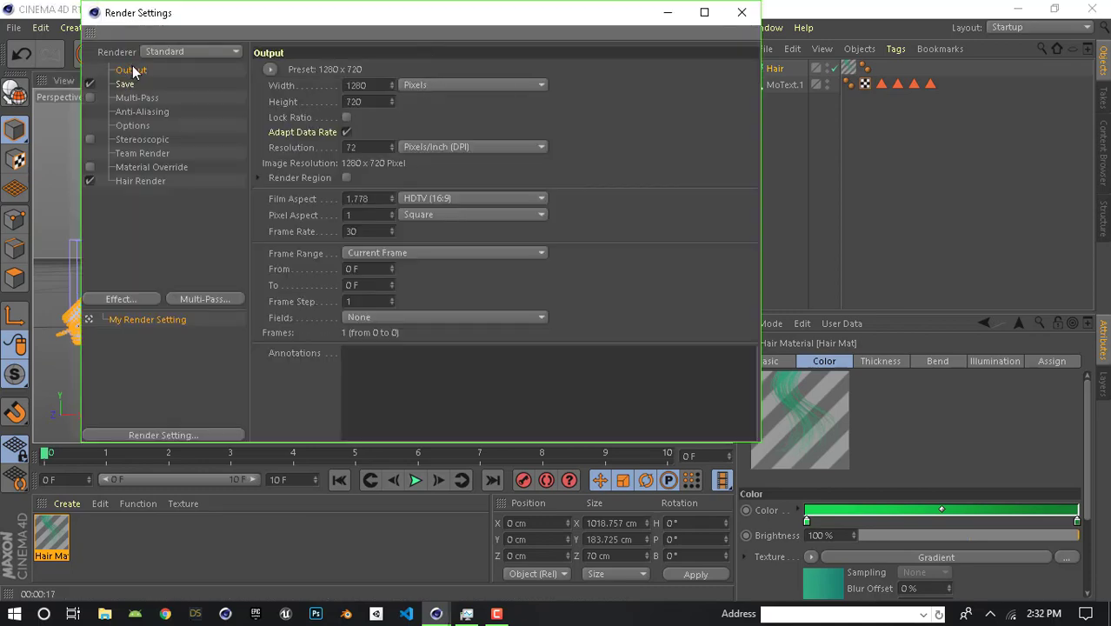
pyautogui.click(420, 253)
pyautogui.click(409, 305)
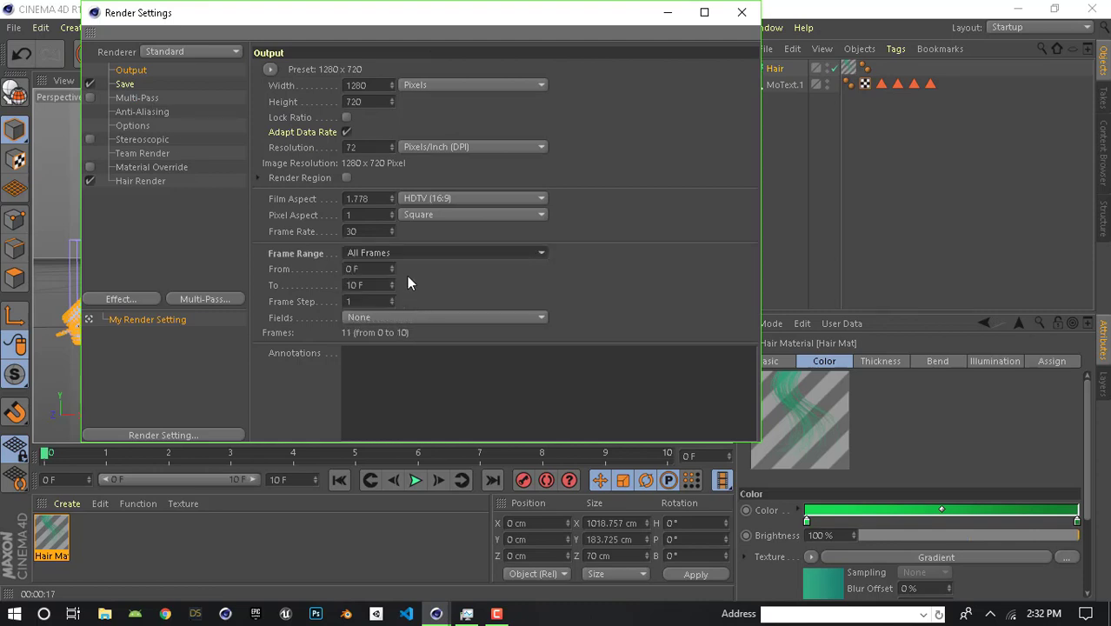
pyautogui.click(124, 84)
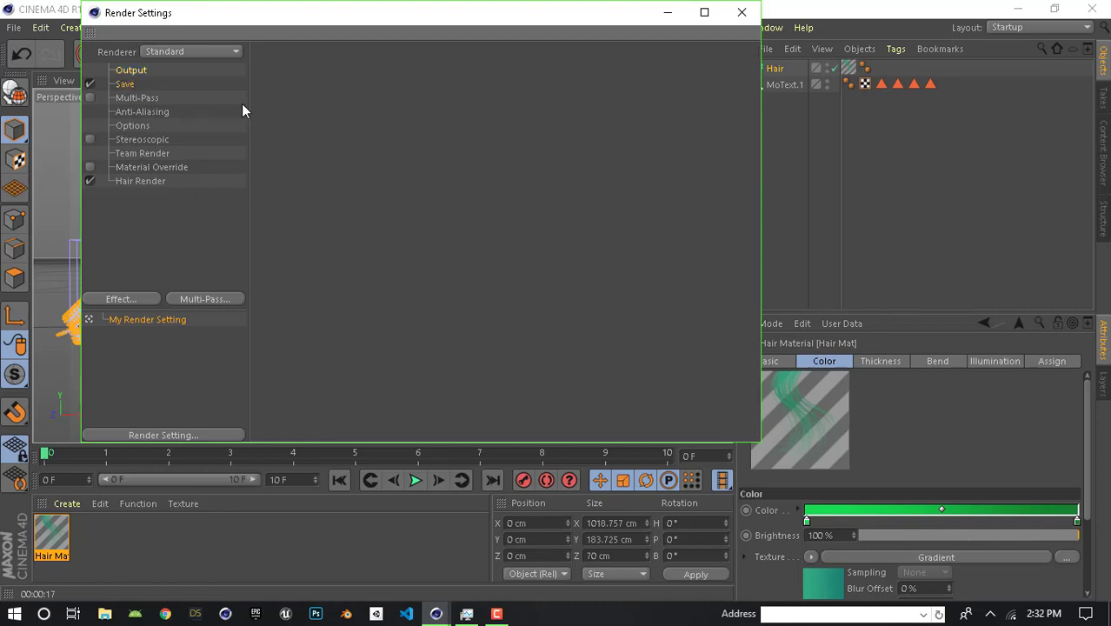
pyautogui.click(418, 119)
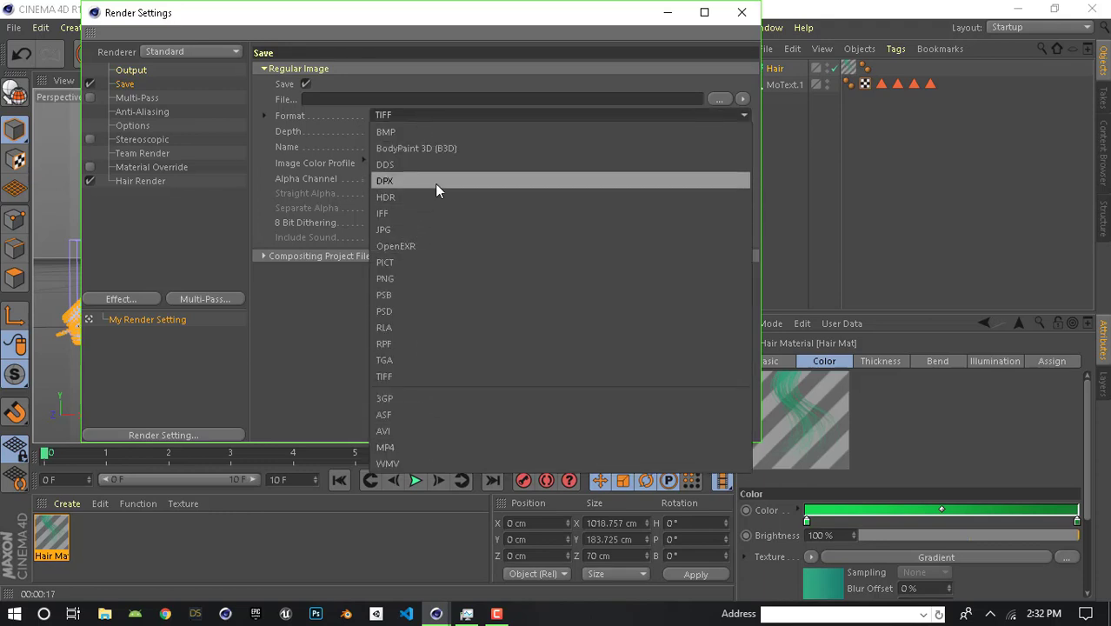
pyautogui.click(745, 14)
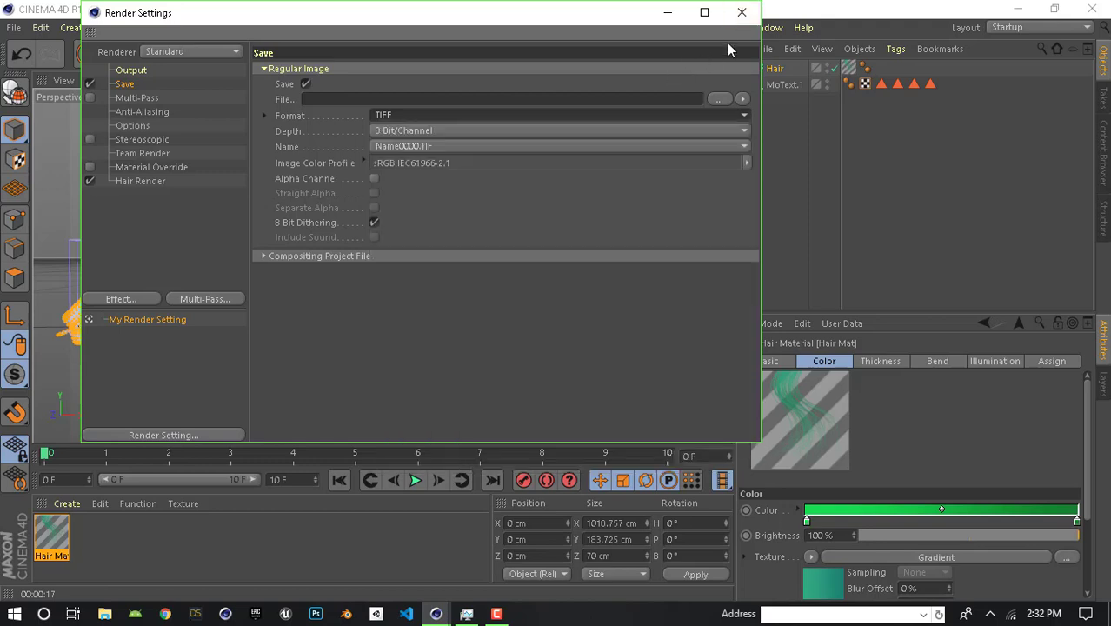
pyautogui.click(744, 13)
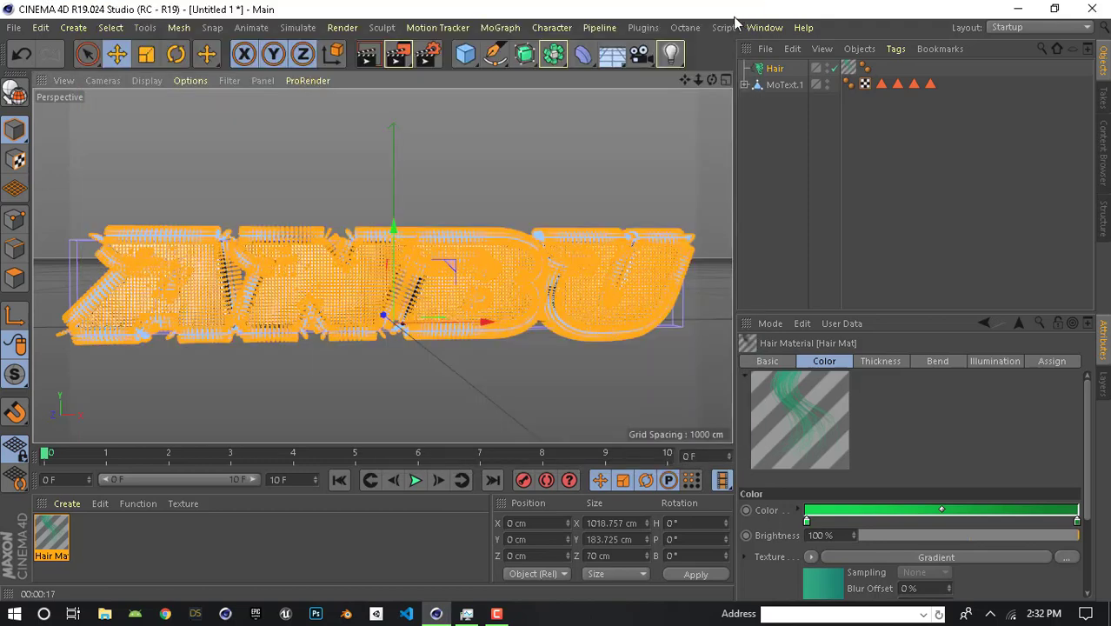
pyautogui.click(397, 54)
pyautogui.click(608, 367)
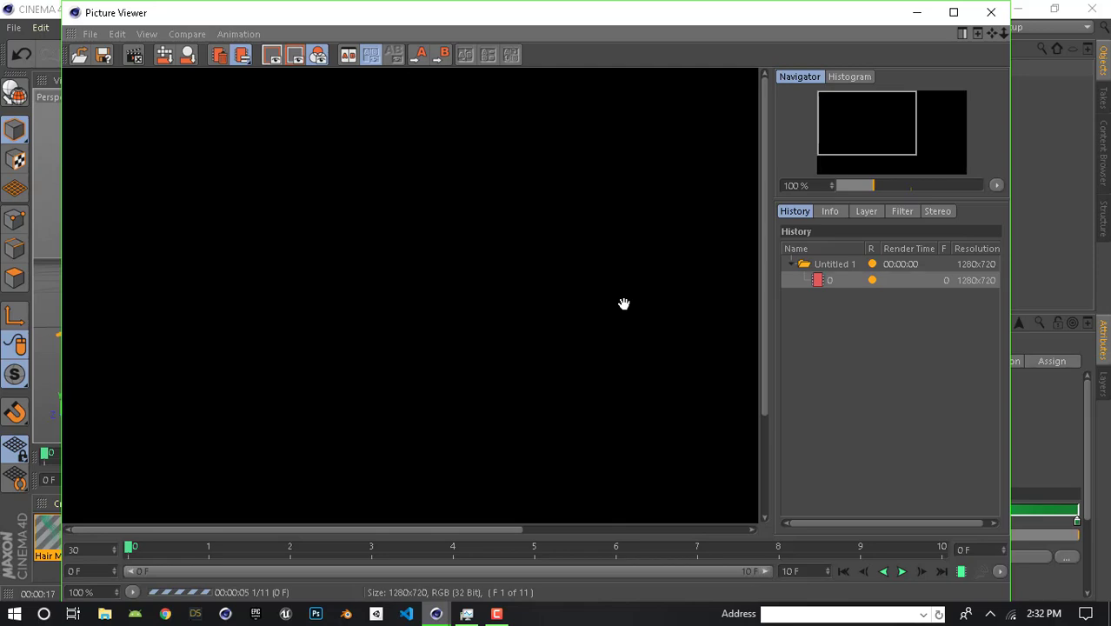
pyautogui.click(992, 12)
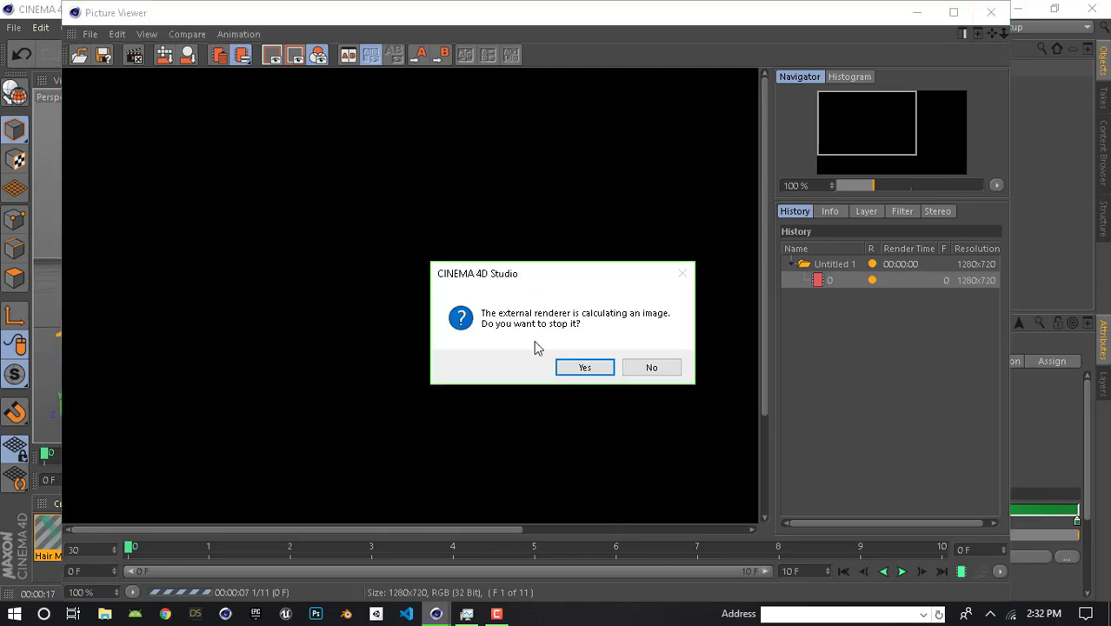
pyautogui.click(586, 366)
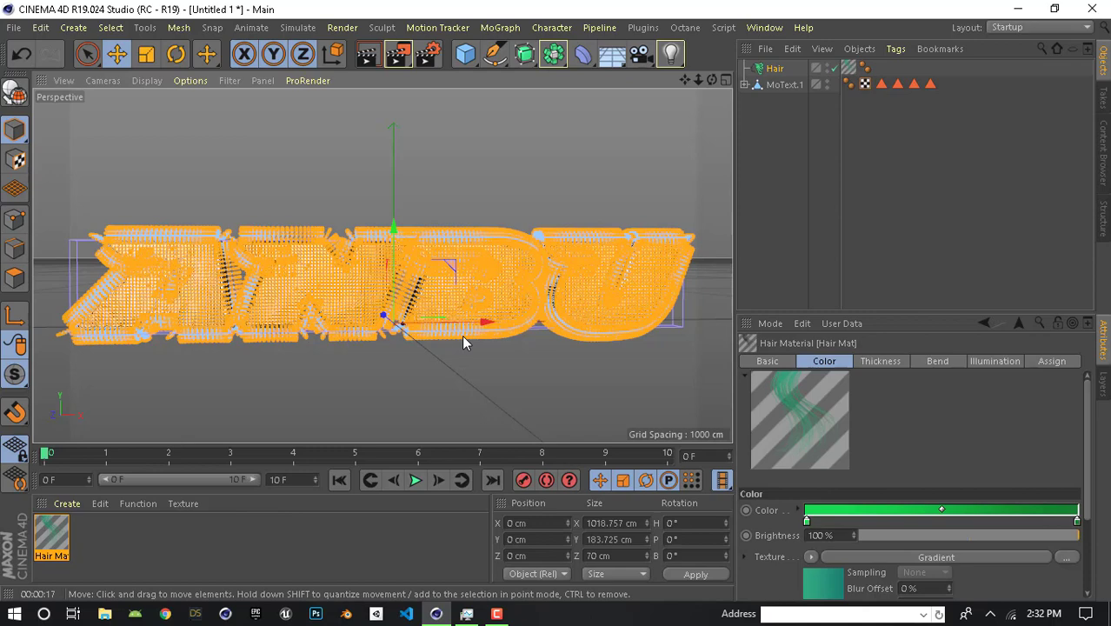
# - Expand MoText.1 in the Object Manager to reveal its Bend deformer child
pyautogui.click(744, 84)
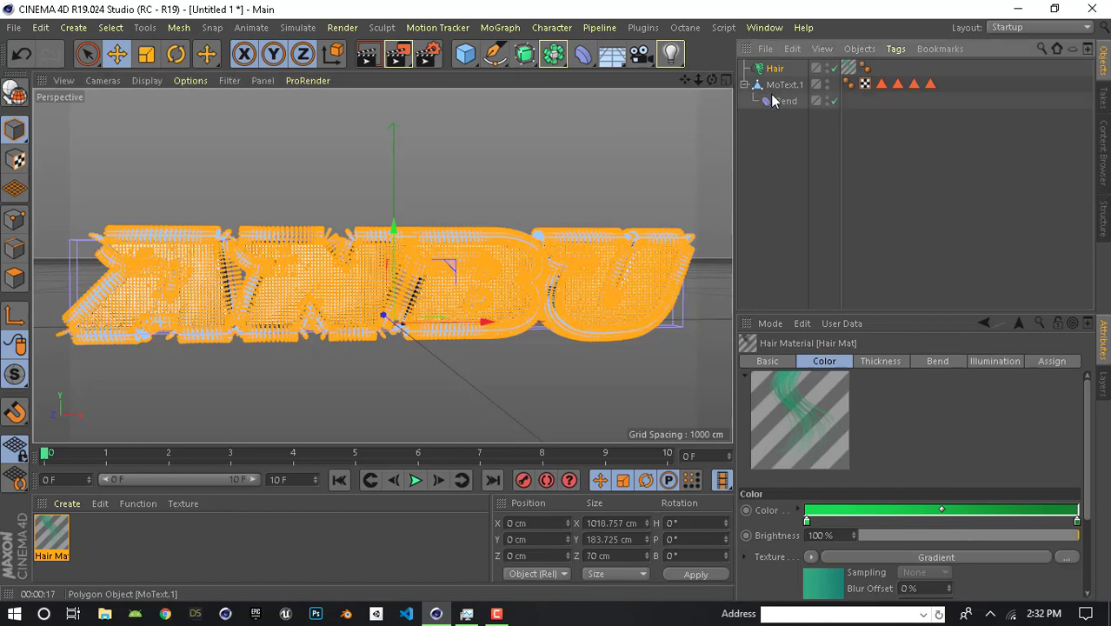
pyautogui.click(583, 54)
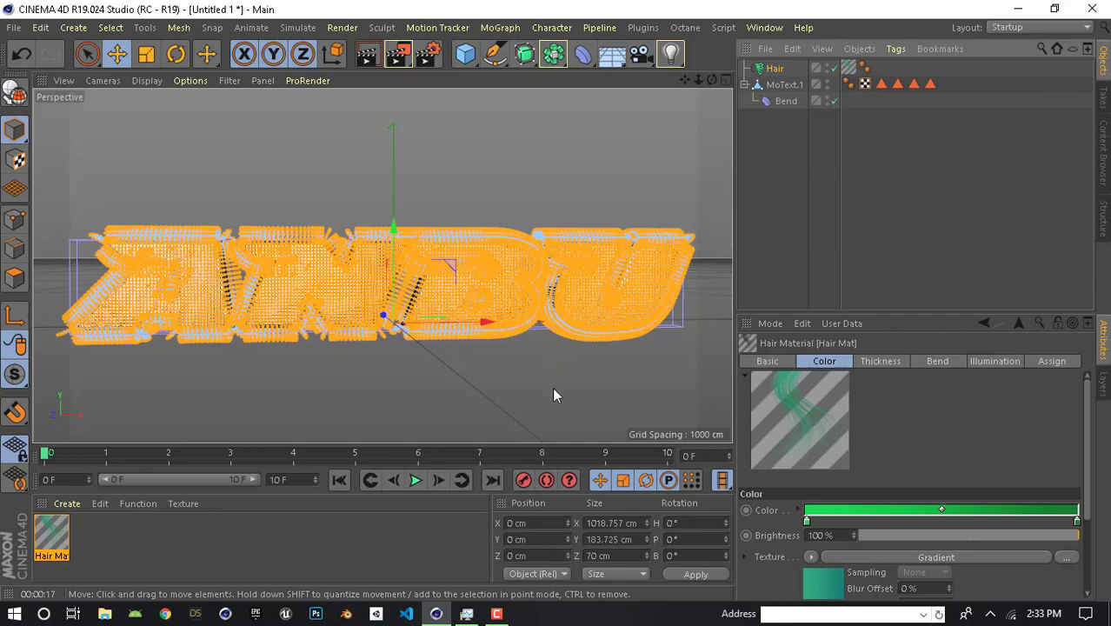
pyautogui.hotkey('alt', 'Tab')
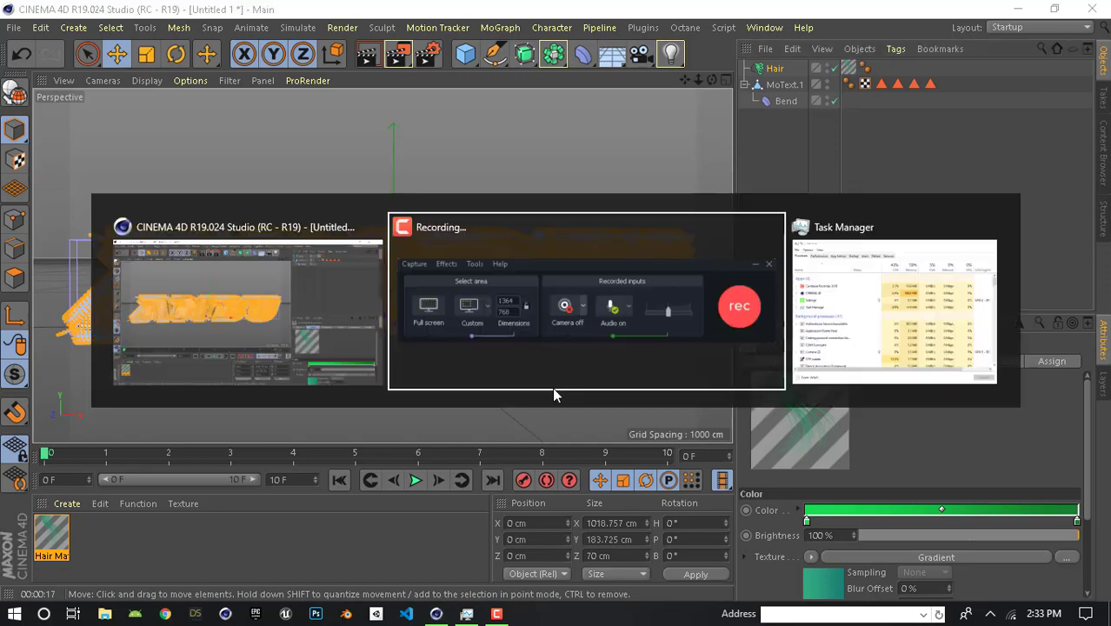